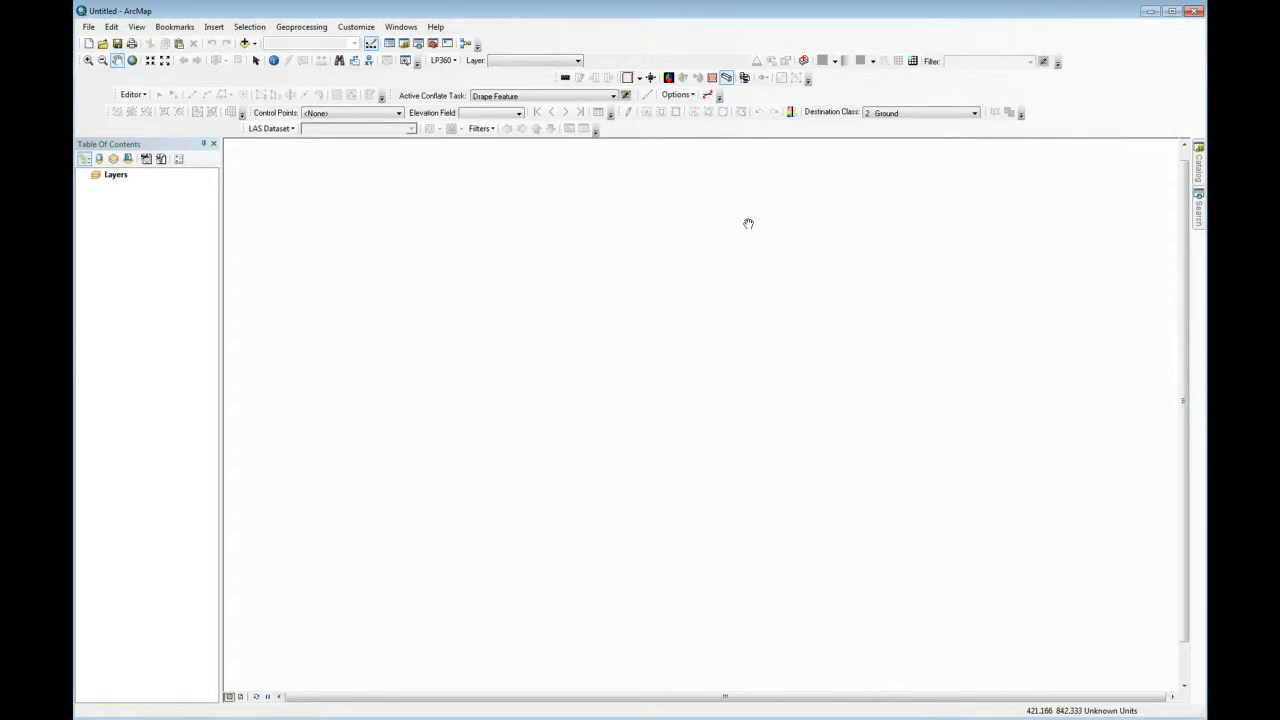
# Check in the extensions list that LP360 and 3D Analyst are enabled.
pyautogui.click(358, 27)
pyautogui.click(372, 55)
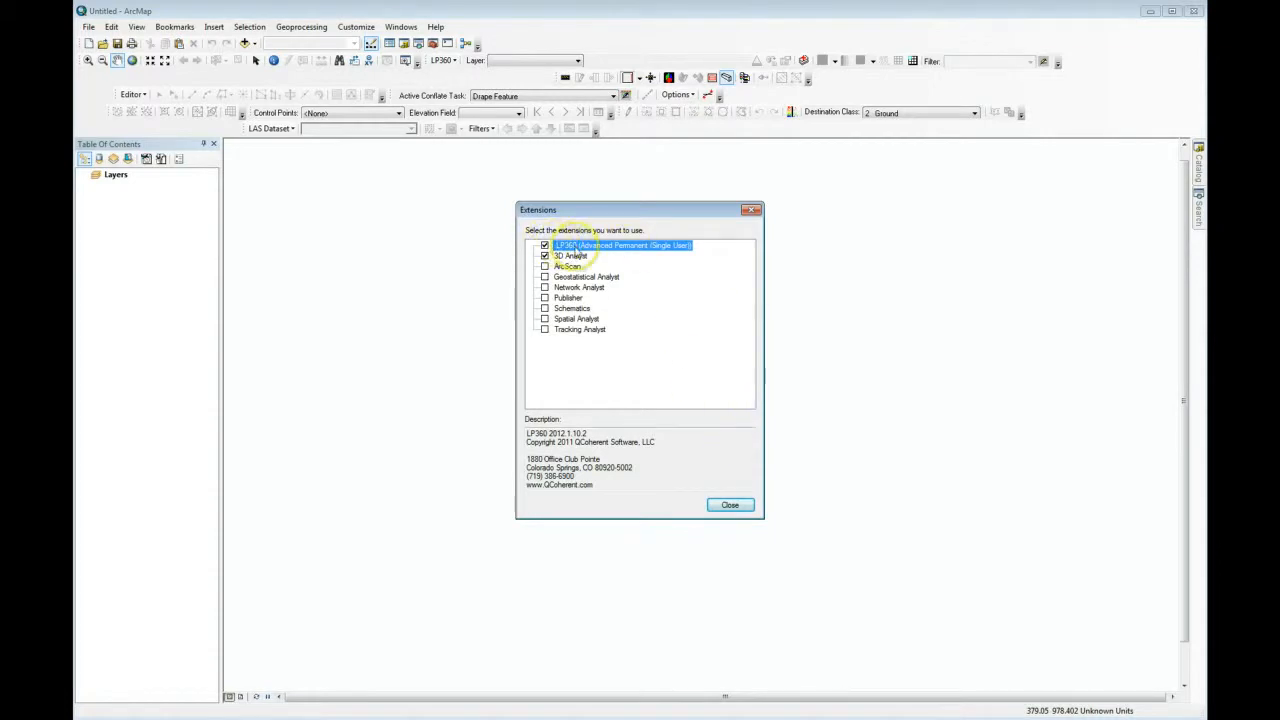
pyautogui.click(735, 505)
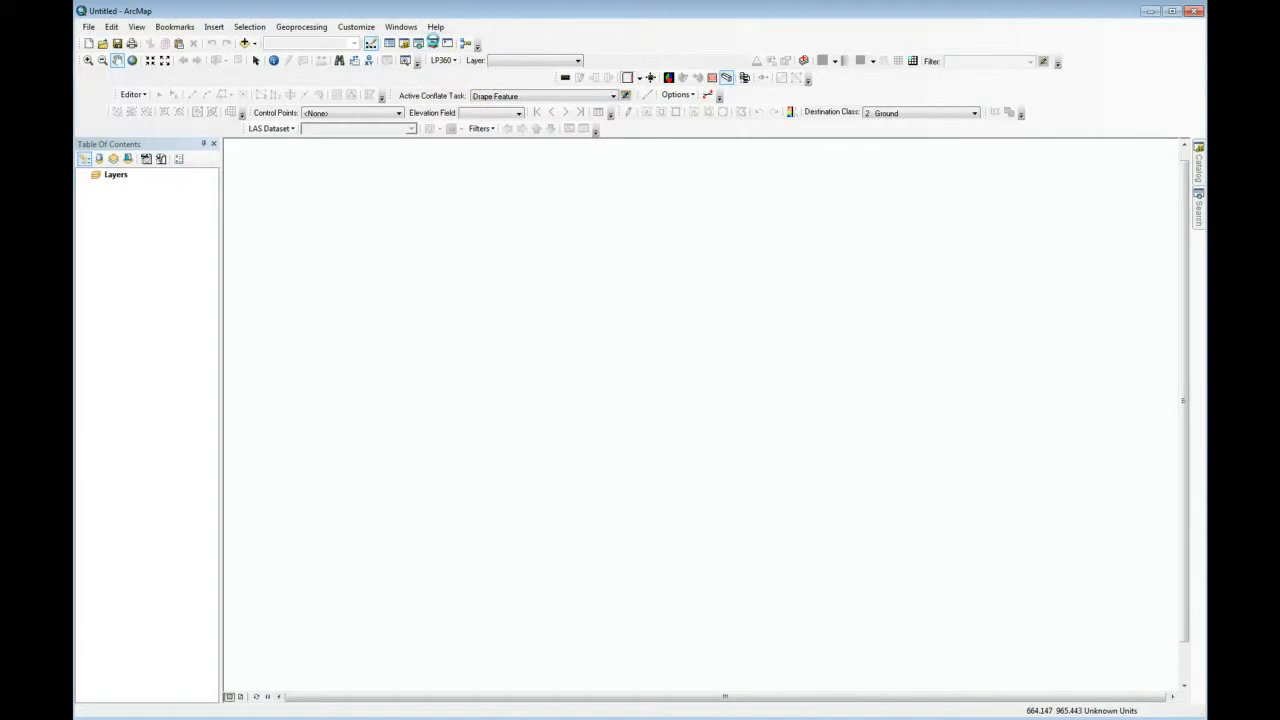
# Open the Create LAS Dataset tool from the LAS Dataset toolset of the Data Management Tools.
pyautogui.click(432, 43)
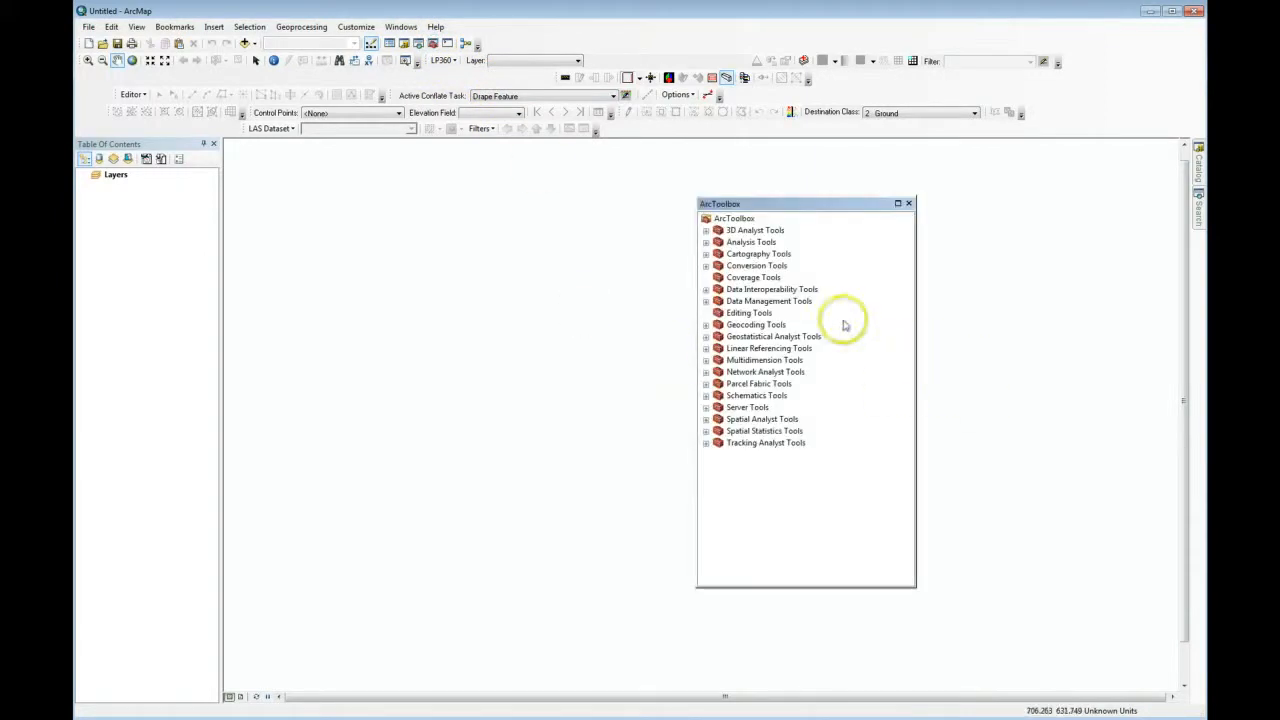
pyautogui.click(706, 301)
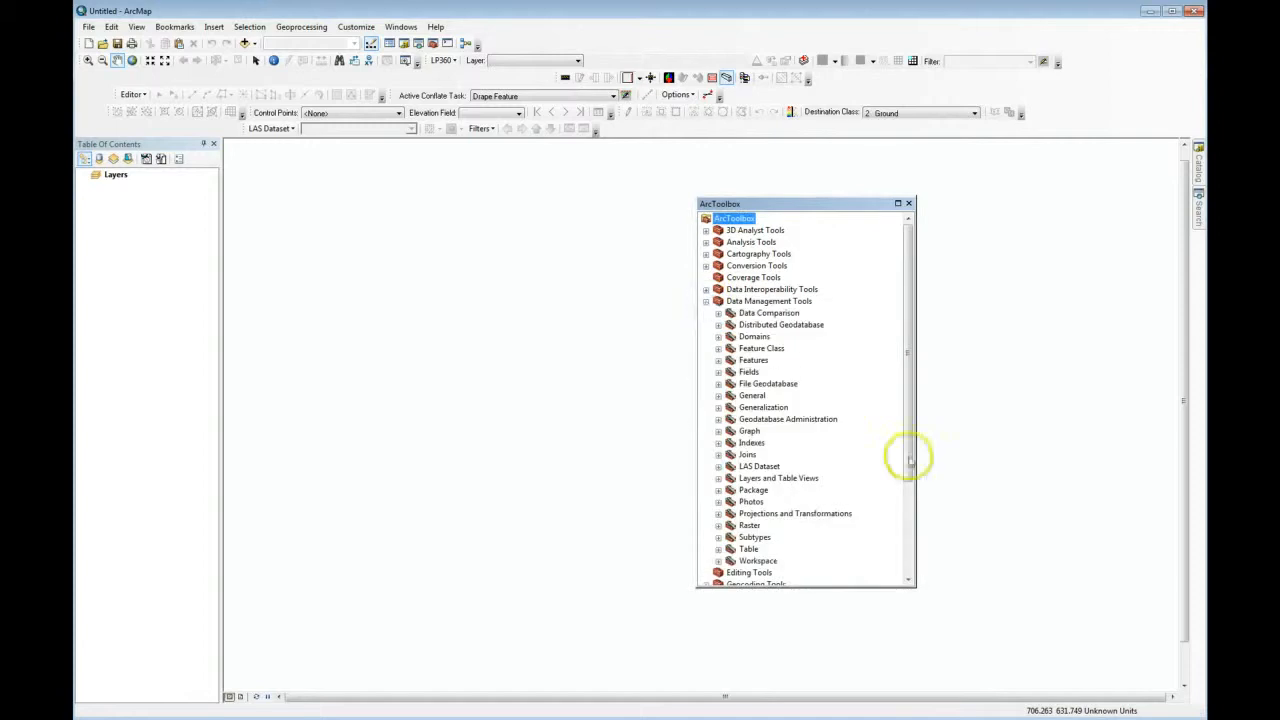
pyautogui.click(718, 466)
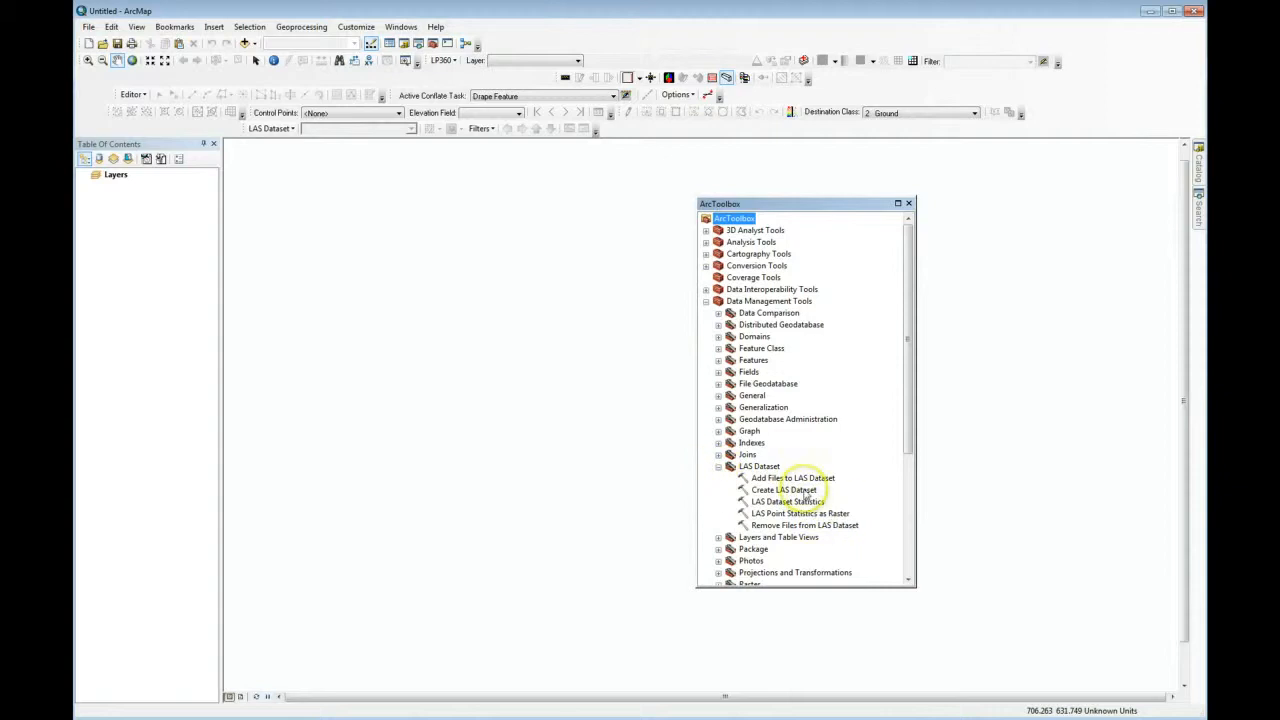
pyautogui.doubleClick(800, 489)
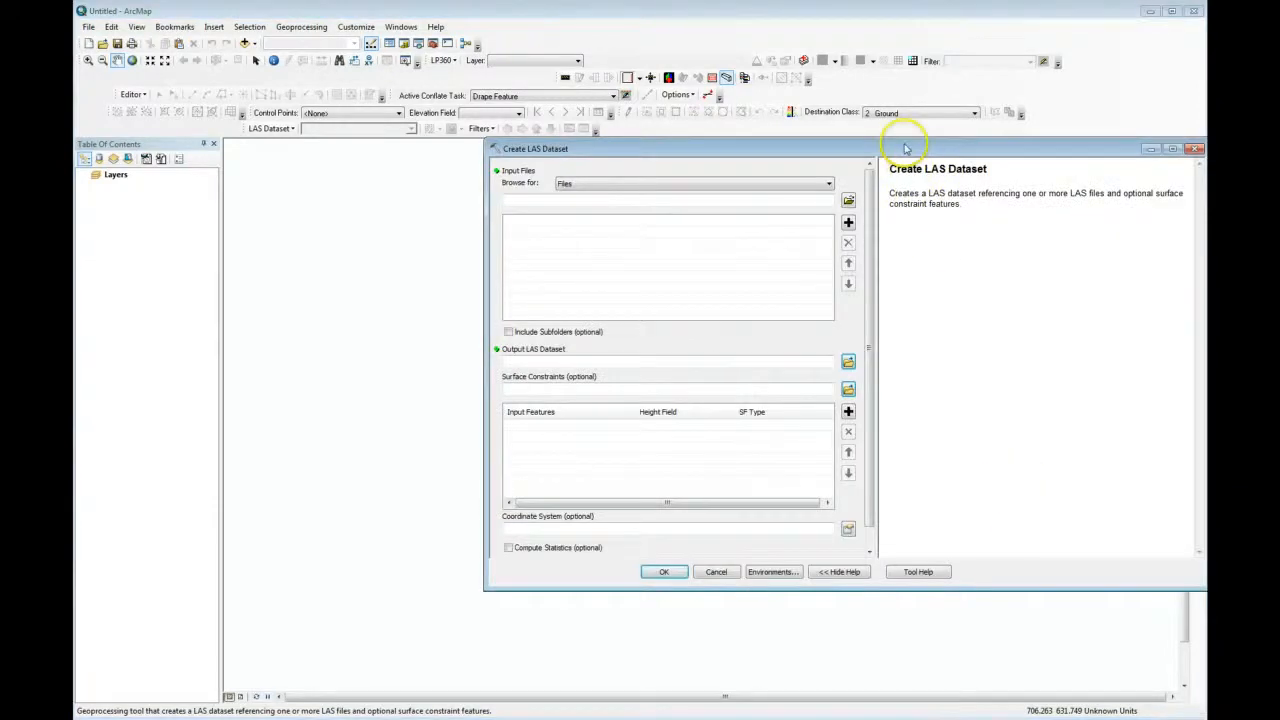
pyautogui.moveTo(905, 143); pyautogui.dragTo(746, 121)
# Create a LAS dataset from files str_02.las through str_12.las using the default output name, and close ArcToolbox.
pyautogui.click(712, 180)
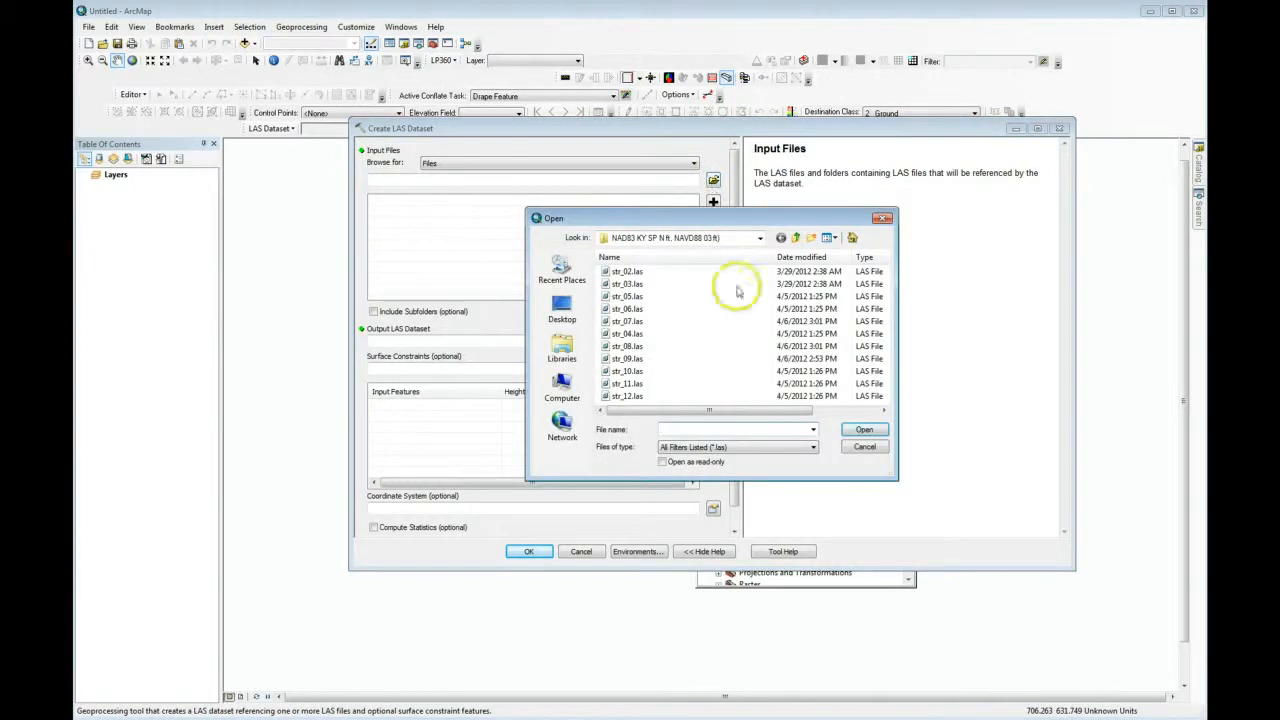
pyautogui.click(628, 272)
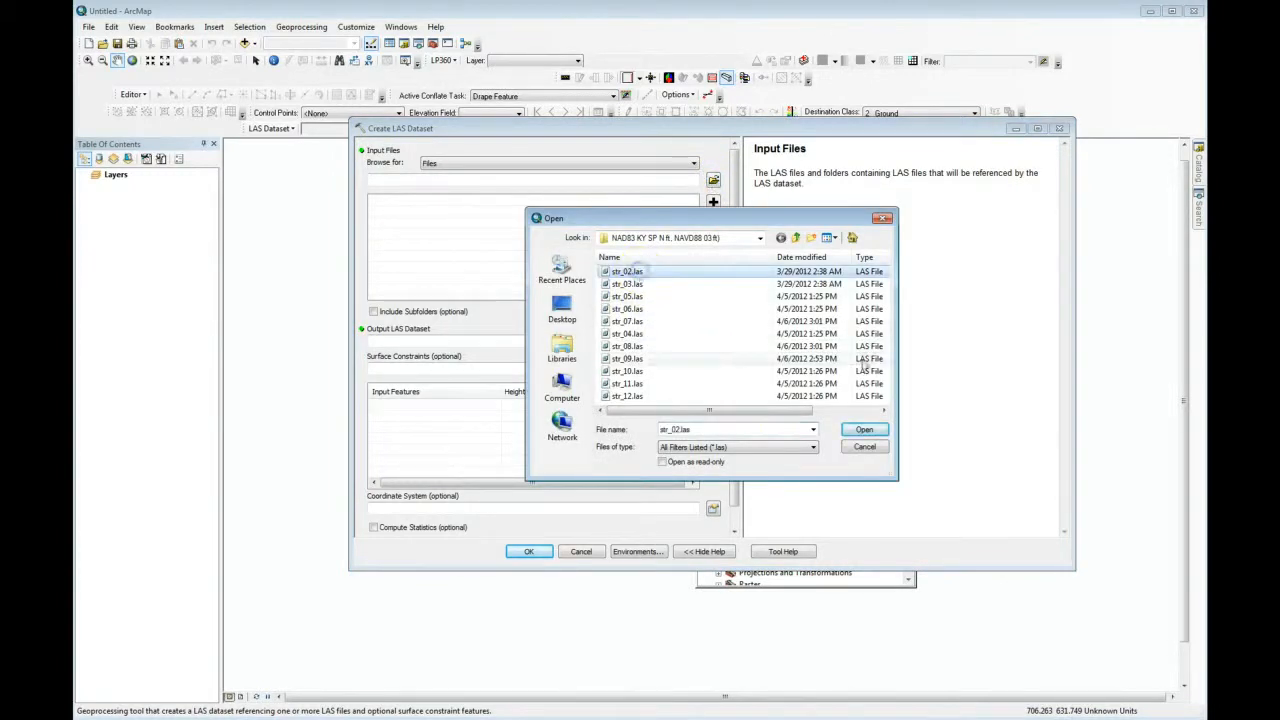
pyautogui.keyDown('shift'); pyautogui.click(628, 396); pyautogui.keyUp('shift')
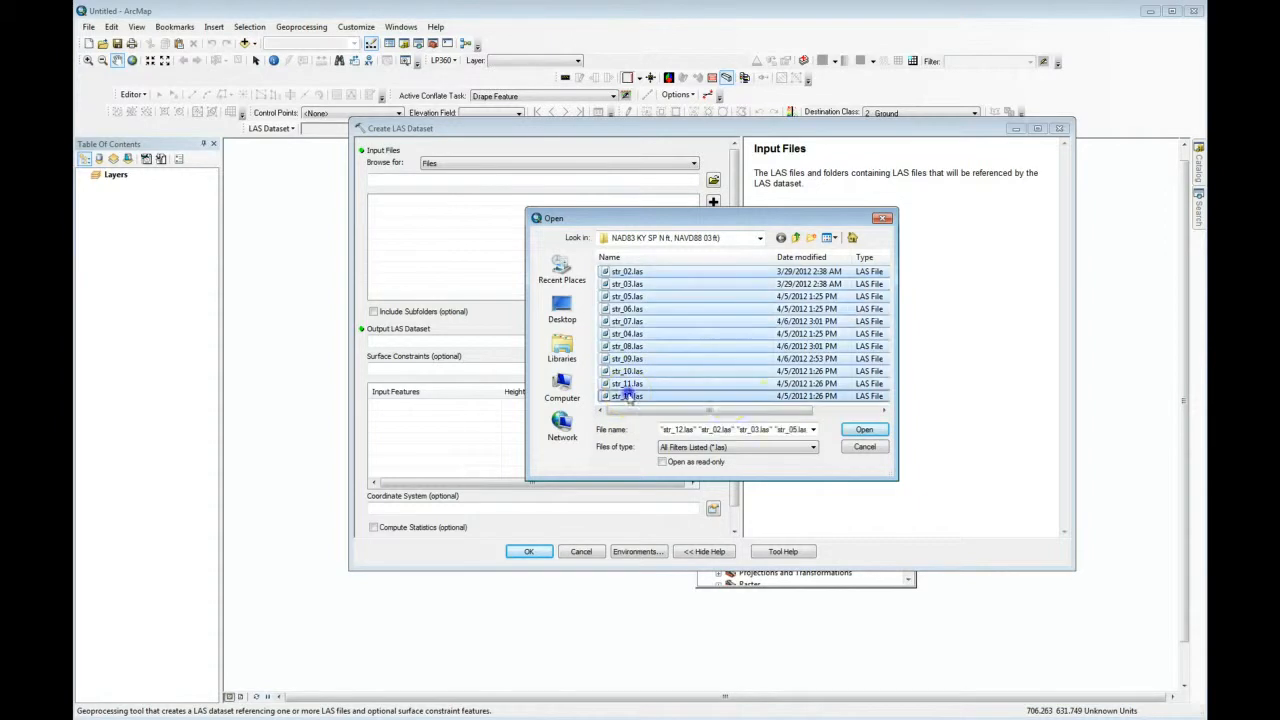
pyautogui.click(866, 432)
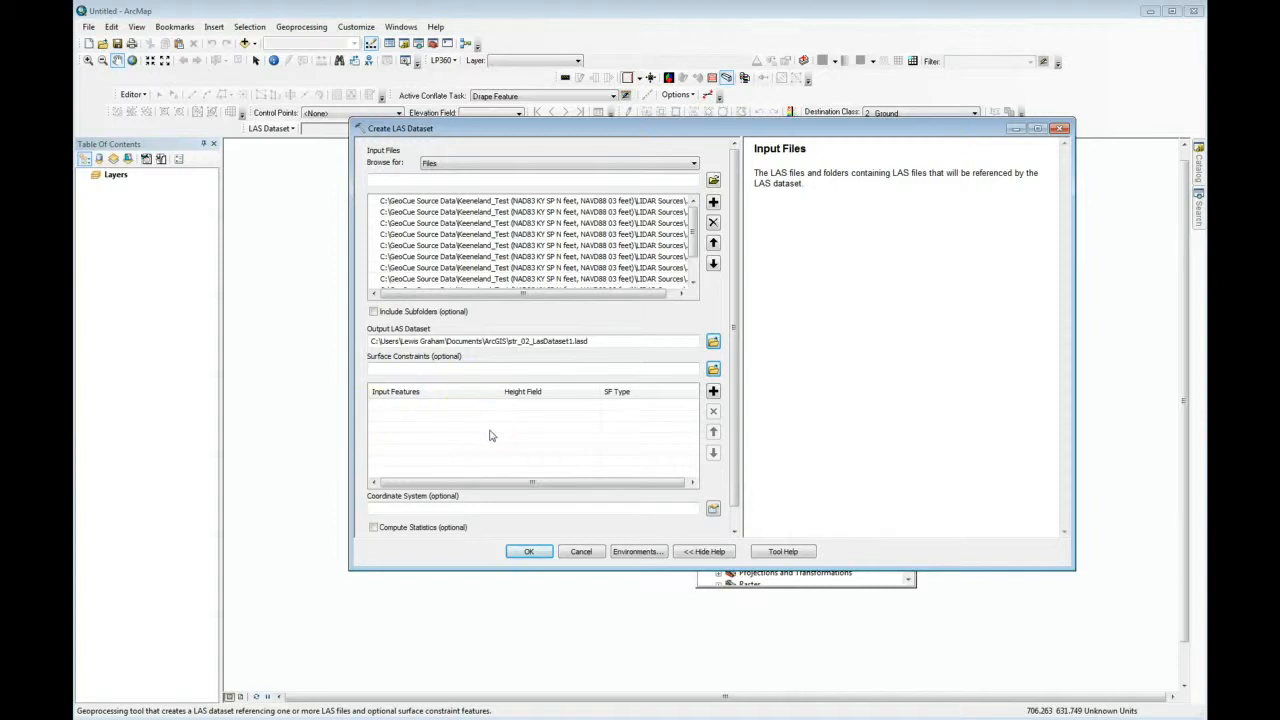
pyautogui.click(525, 551)
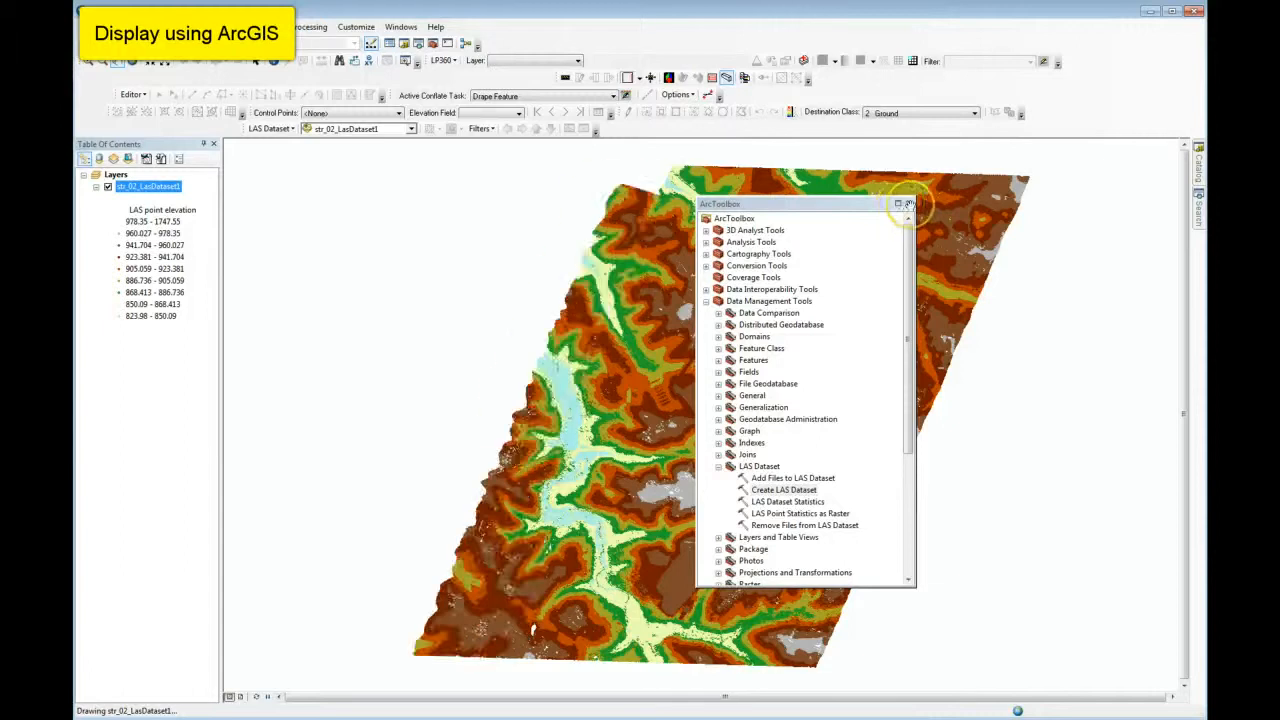
pyautogui.click(909, 204)
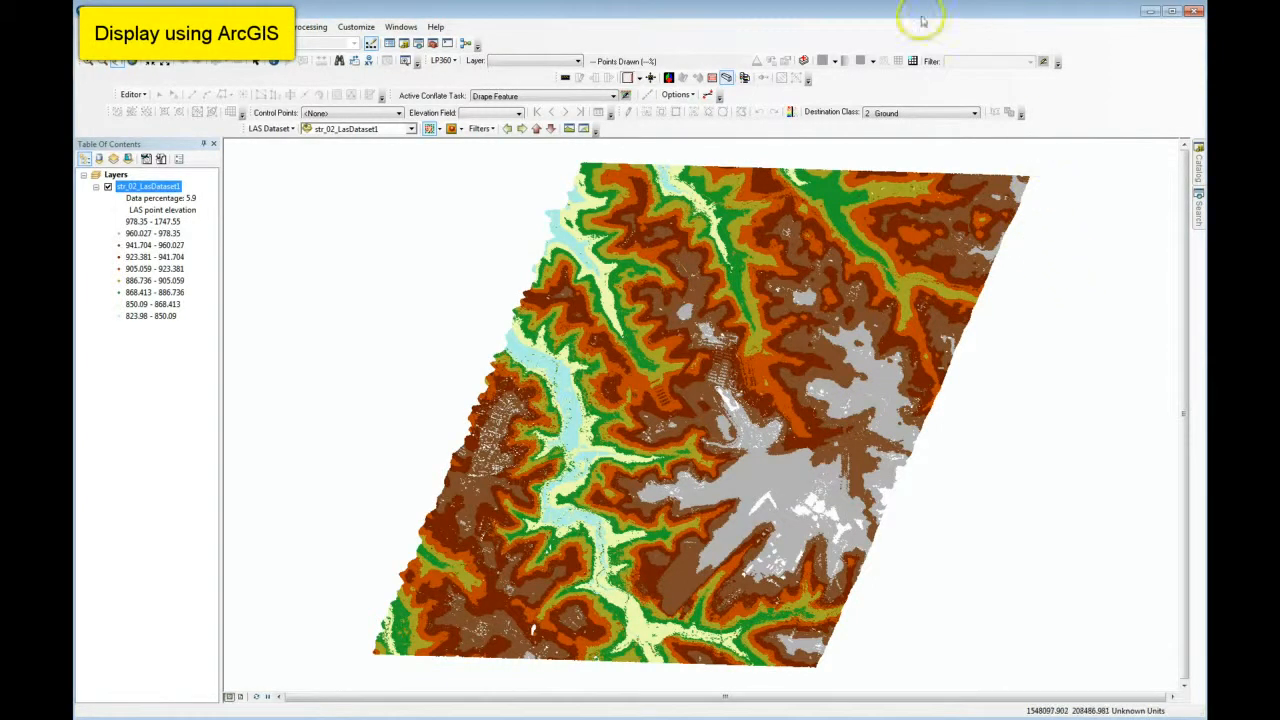
# Add str_02.las through str_12.las from the NAD83 KY SP N ft, NAVD88 03 ft folder as an LP360 LIDAR layer with read-only access.
pyautogui.click(804, 61)
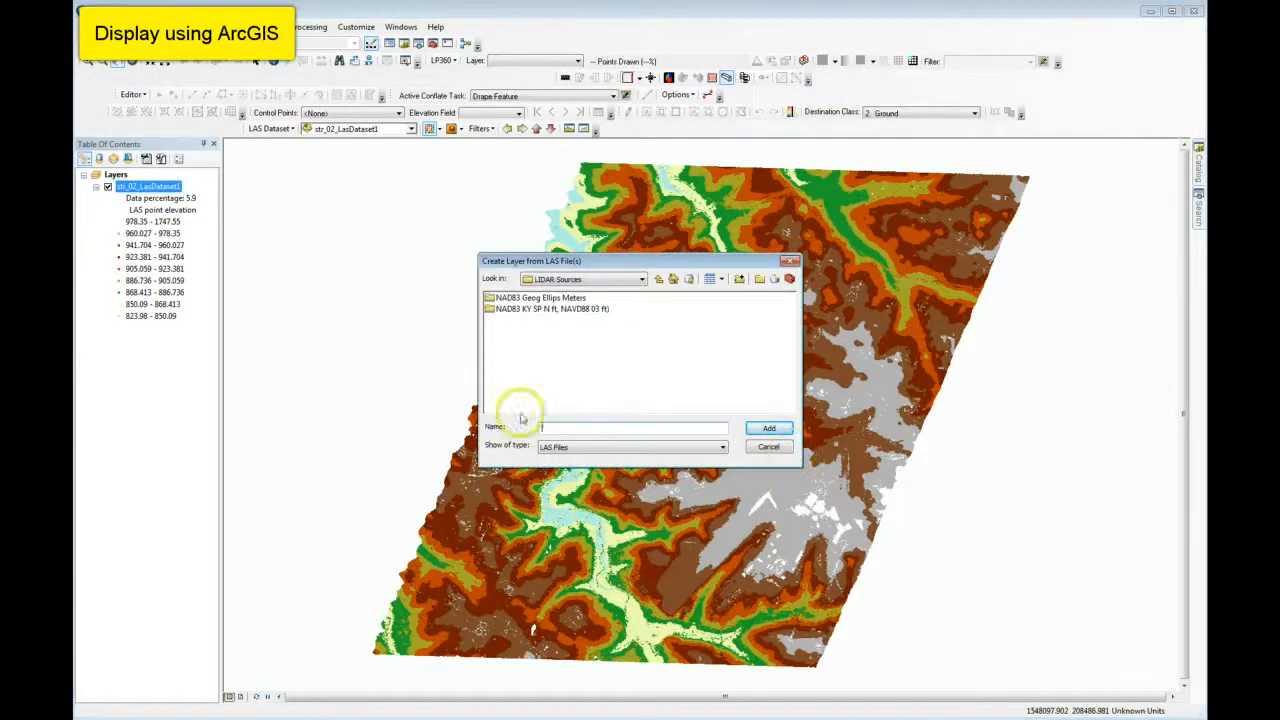
pyautogui.doubleClick(557, 309)
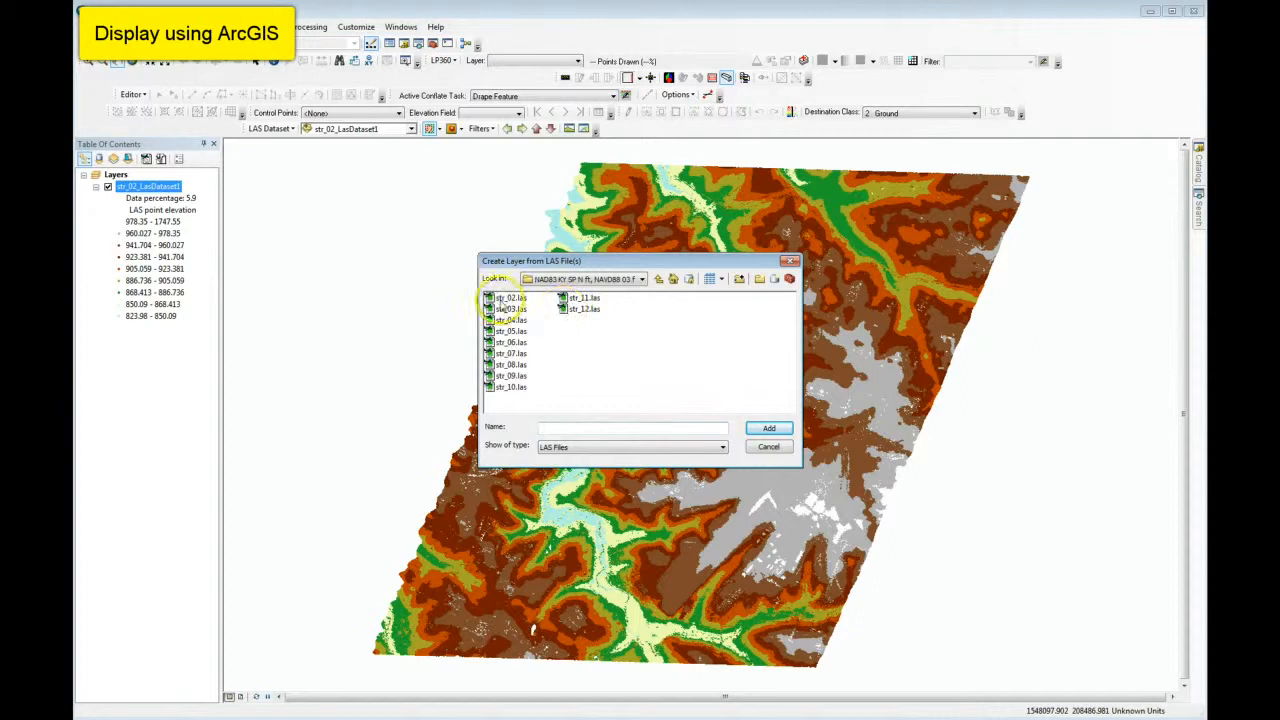
pyautogui.click(497, 302)
pyautogui.keyDown('shift'); pyautogui.click(587, 310); pyautogui.keyUp('shift')
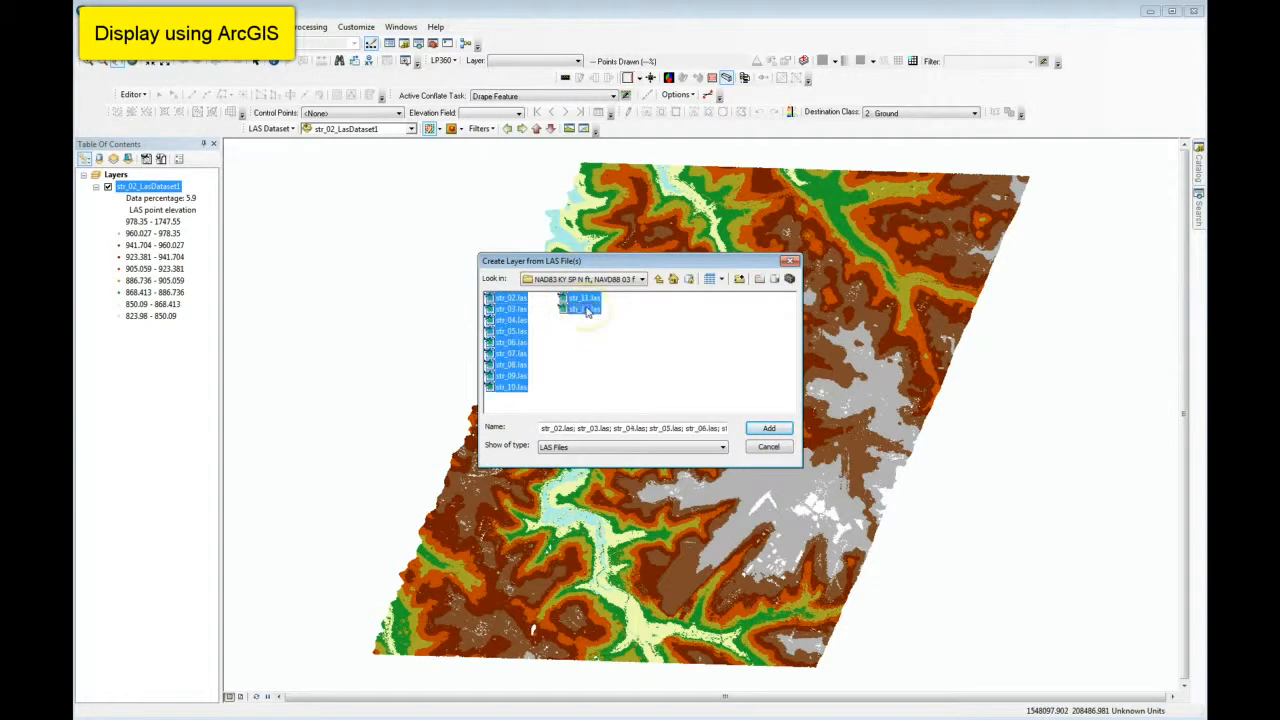
pyautogui.click(768, 428)
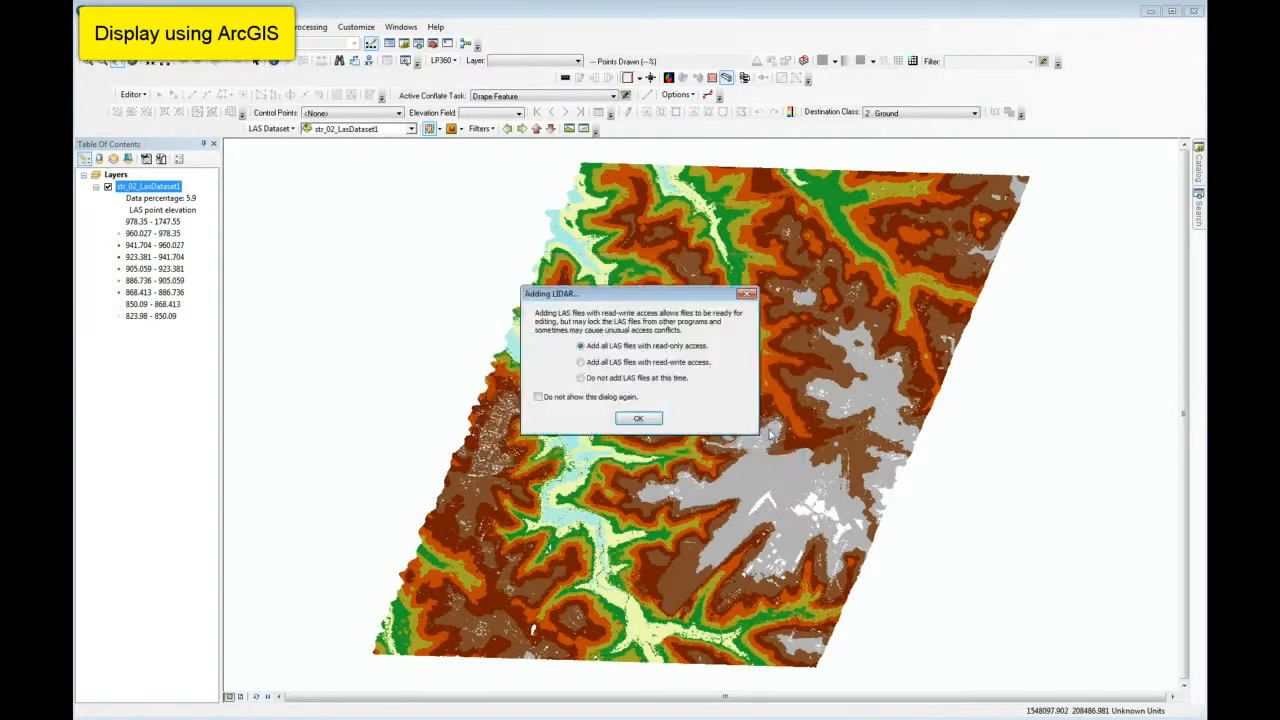
pyautogui.click(650, 420)
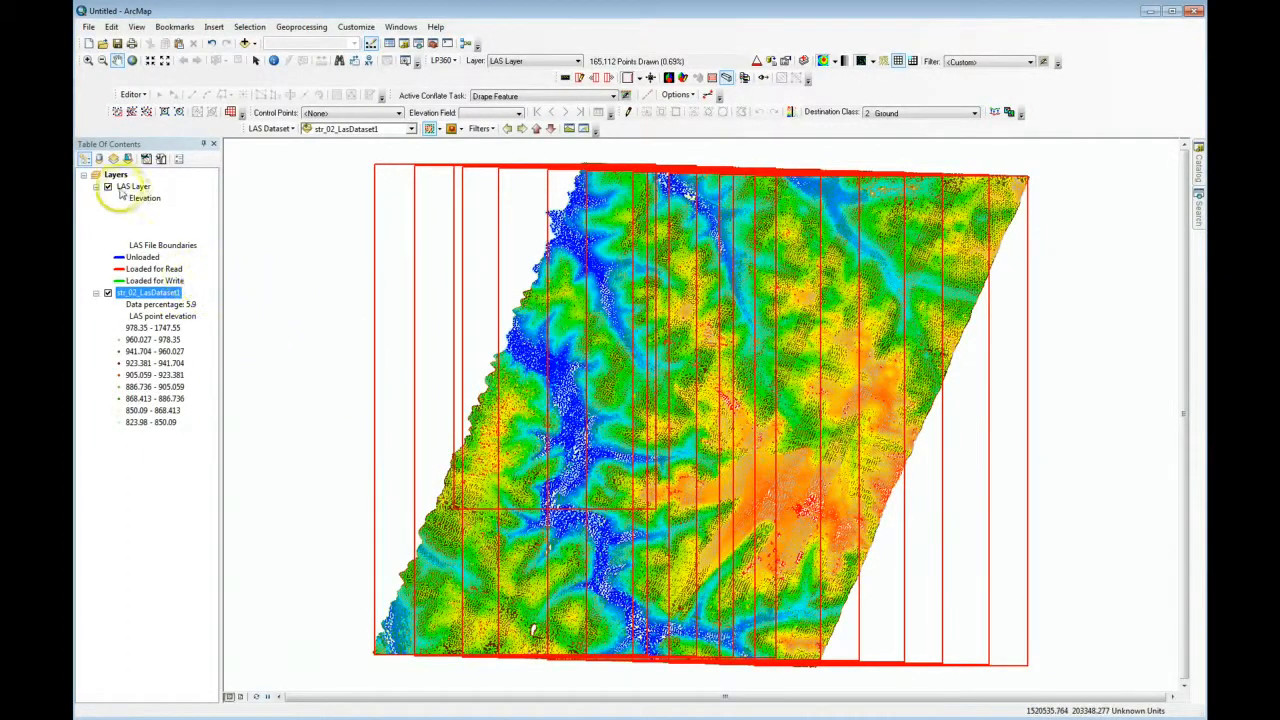
# Show only LAS Layer by hiding str_02_LasDataset1, and turn off the LAS file boundaries.
pyautogui.click(108, 187)
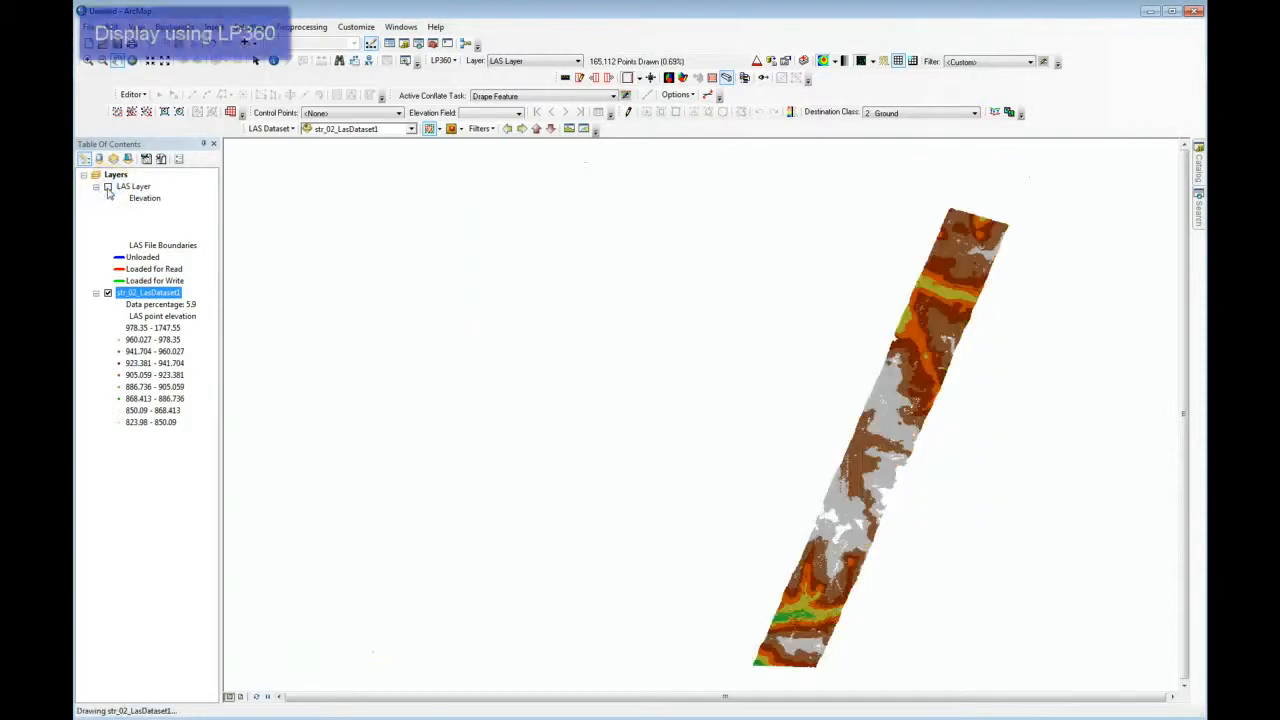
pyautogui.click(108, 293)
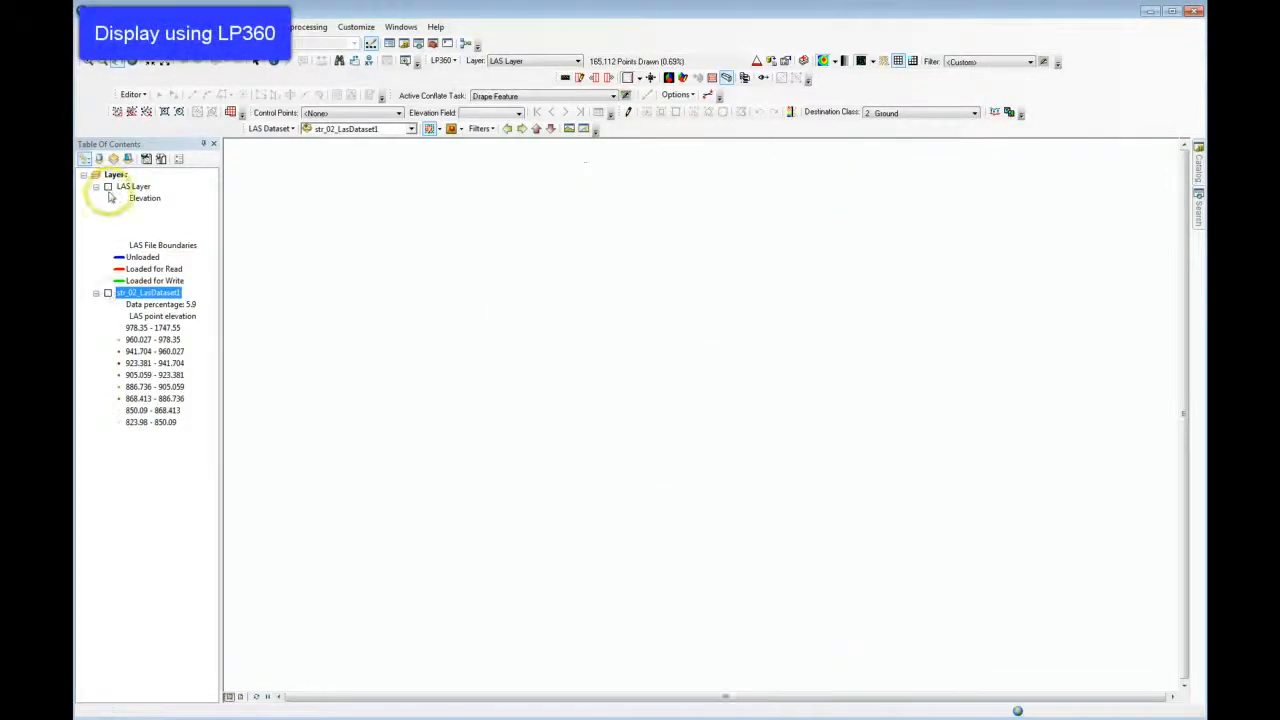
pyautogui.click(108, 187)
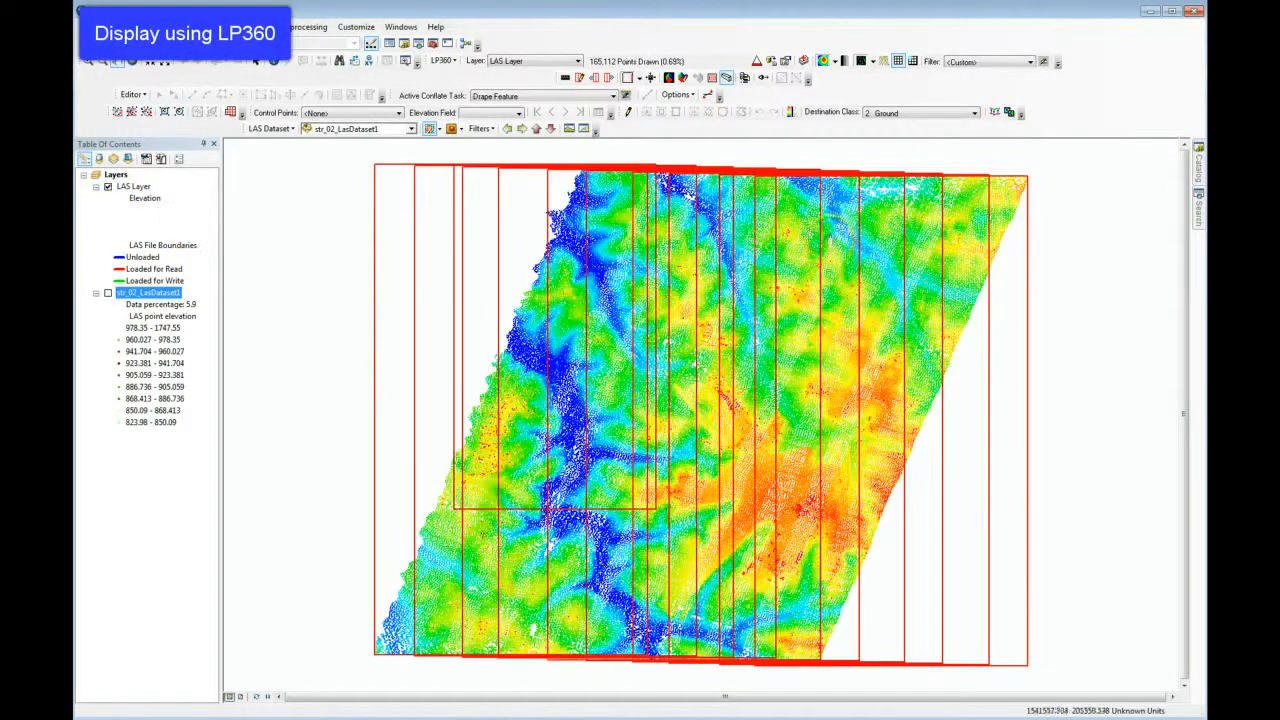
pyautogui.click(898, 62)
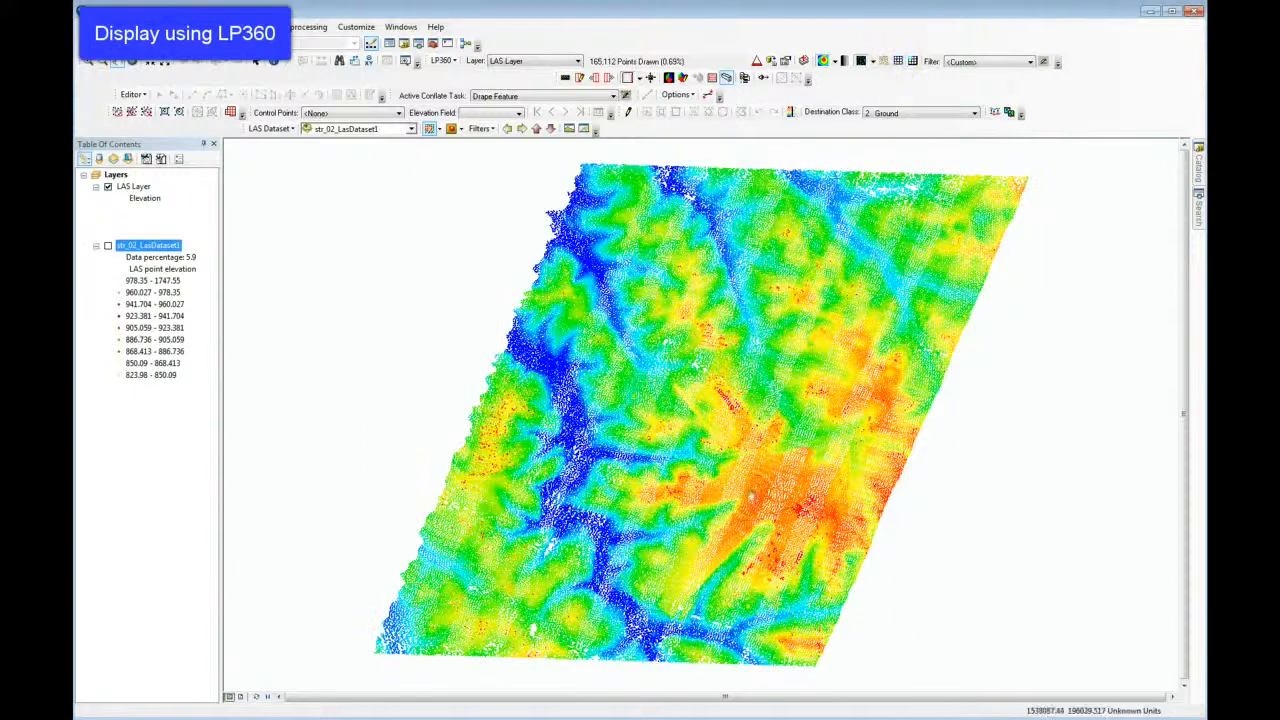
# Display str_02_LasDataset1 instead of LAS Layer, examining how each one redraws when the map extent changes.
pyautogui.moveTo(769, 506); pyautogui.dragTo(795, 494)
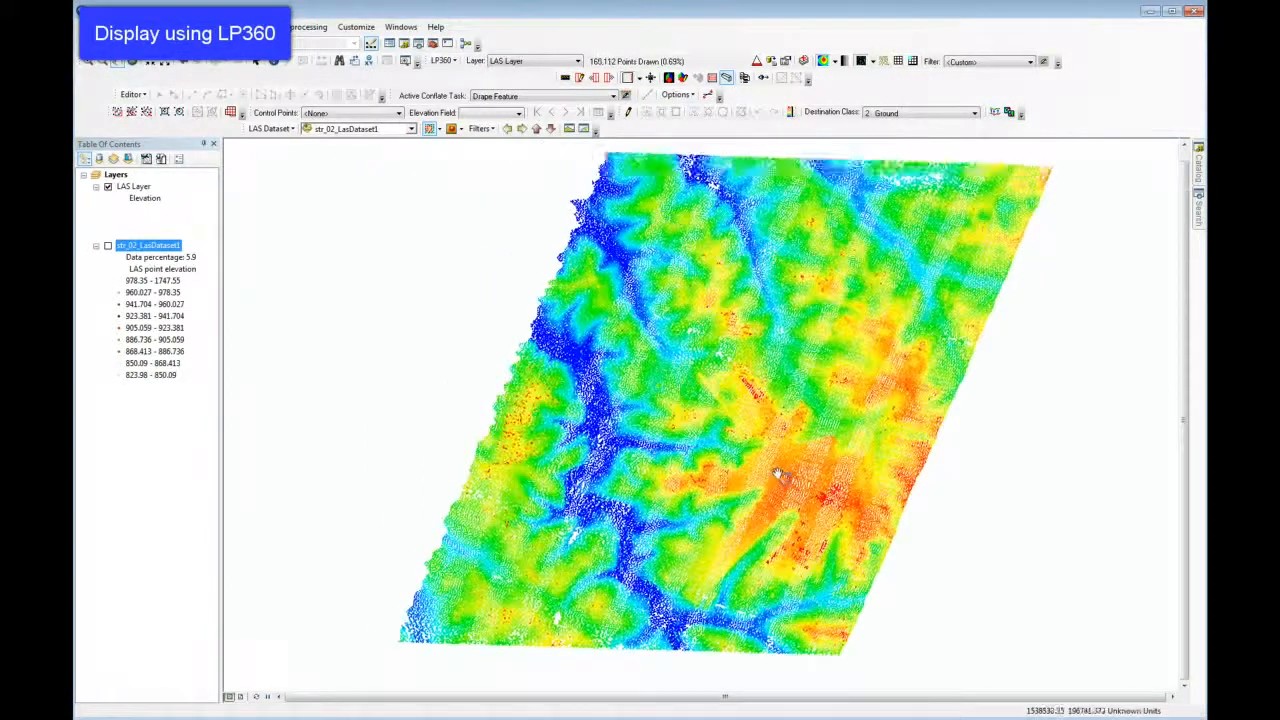
pyautogui.scroll(3, 776, 474)
pyautogui.scroll(-4, 777, 470)
pyautogui.scroll(-2, 776, 470)
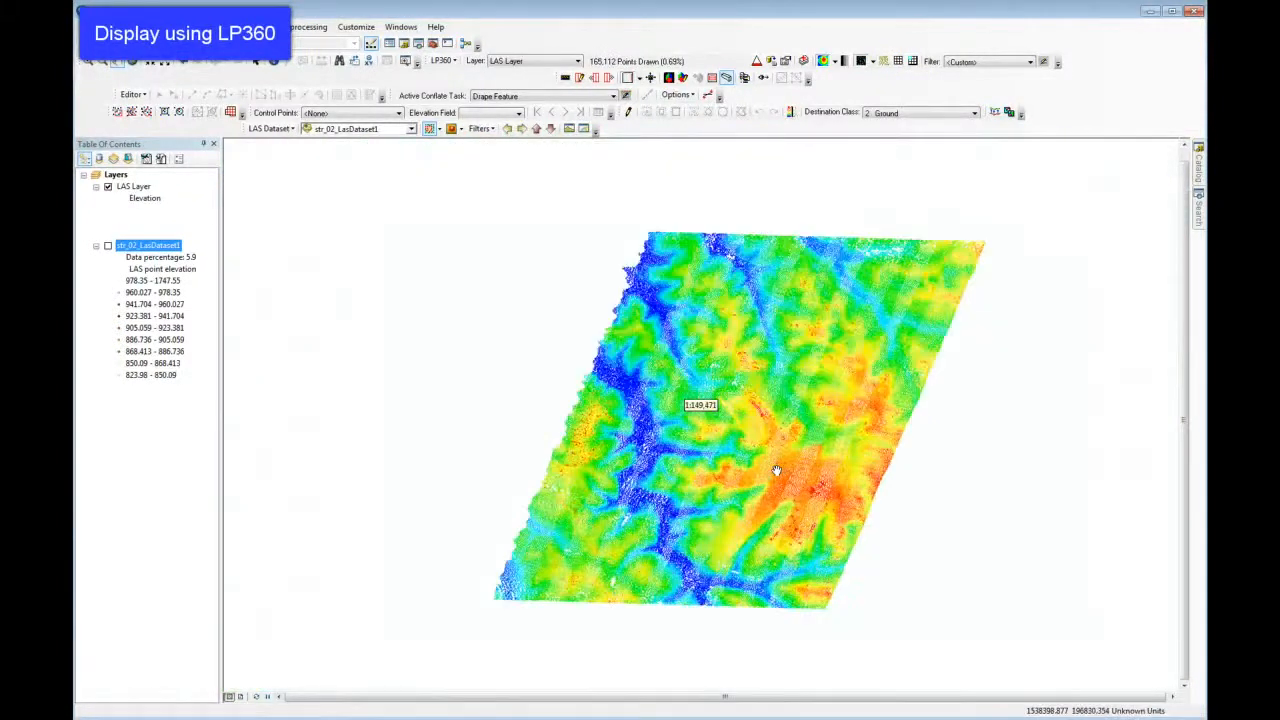
pyautogui.scroll(2, 776, 470)
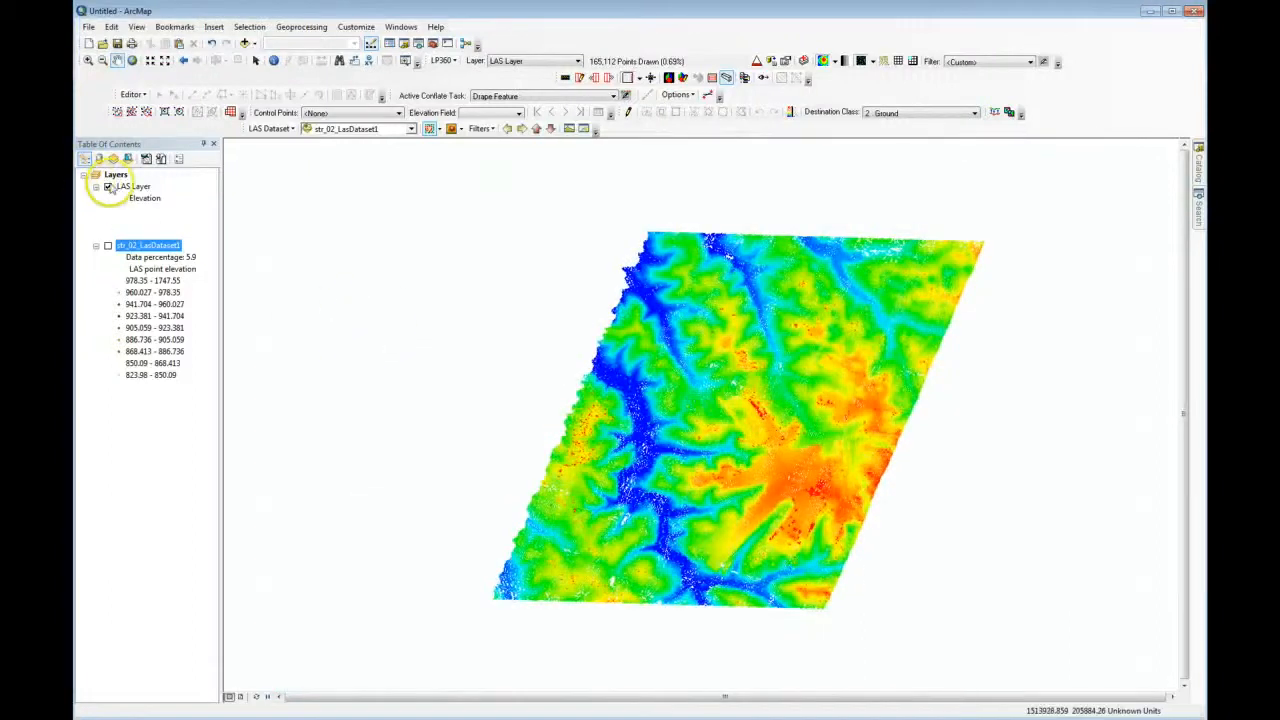
pyautogui.click(108, 186)
pyautogui.click(108, 246)
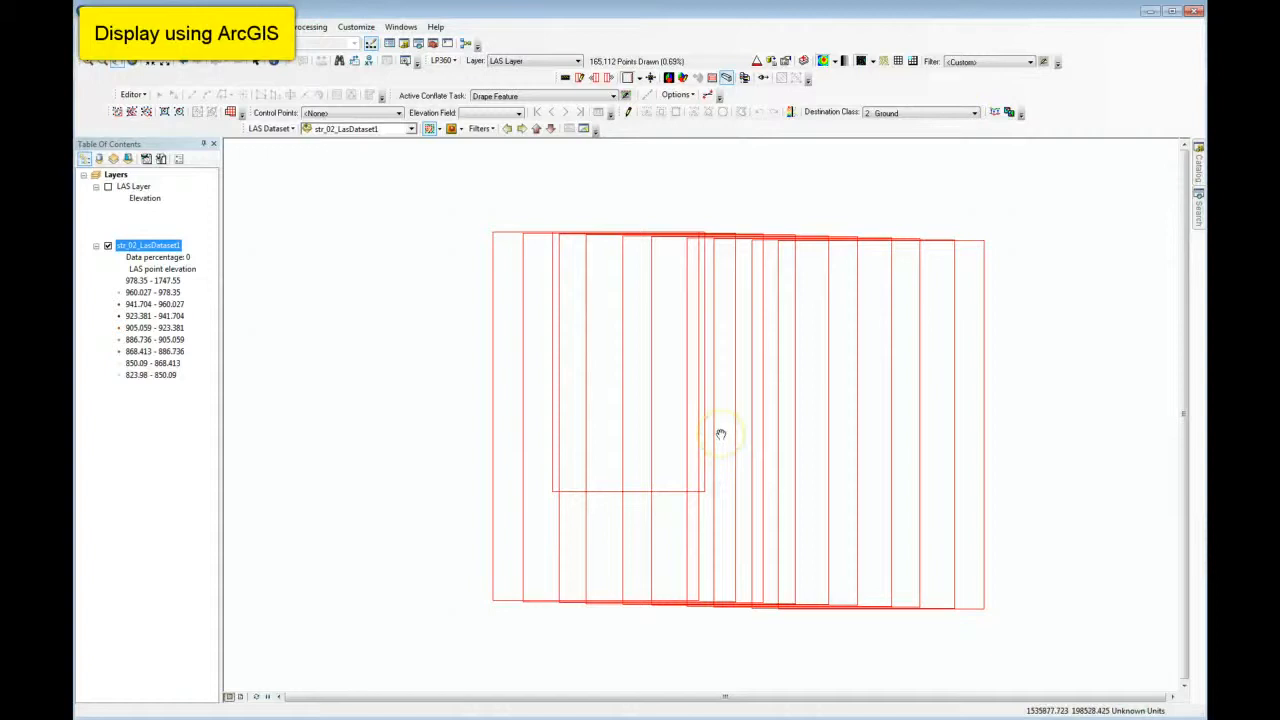
pyautogui.scroll(1, 710, 430)
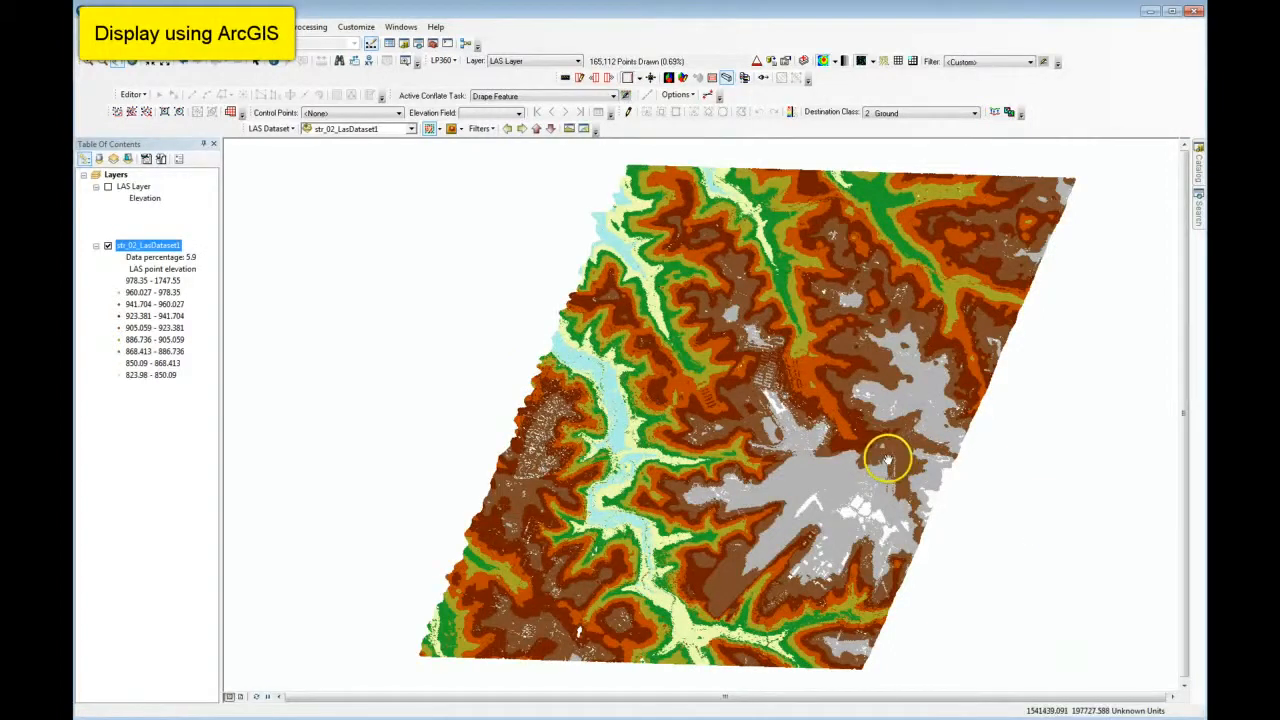
pyautogui.scroll(-1, 887, 460)
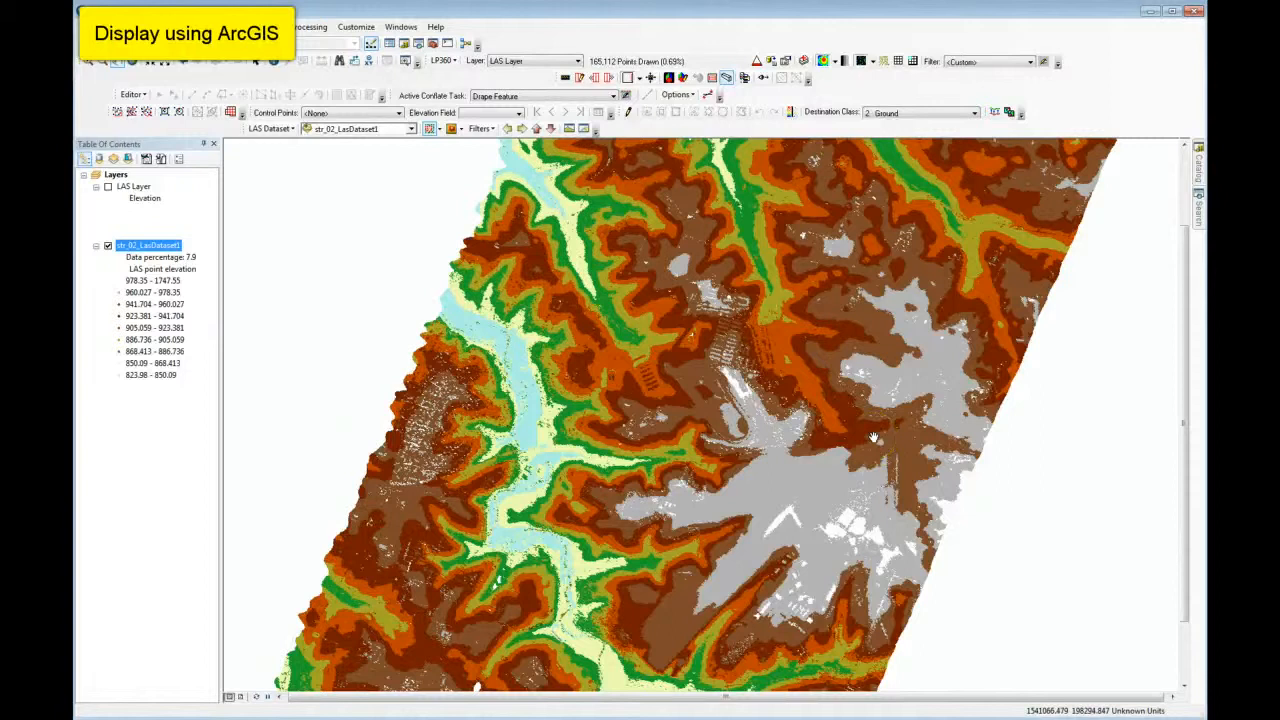
pyautogui.scroll(2, 873, 437)
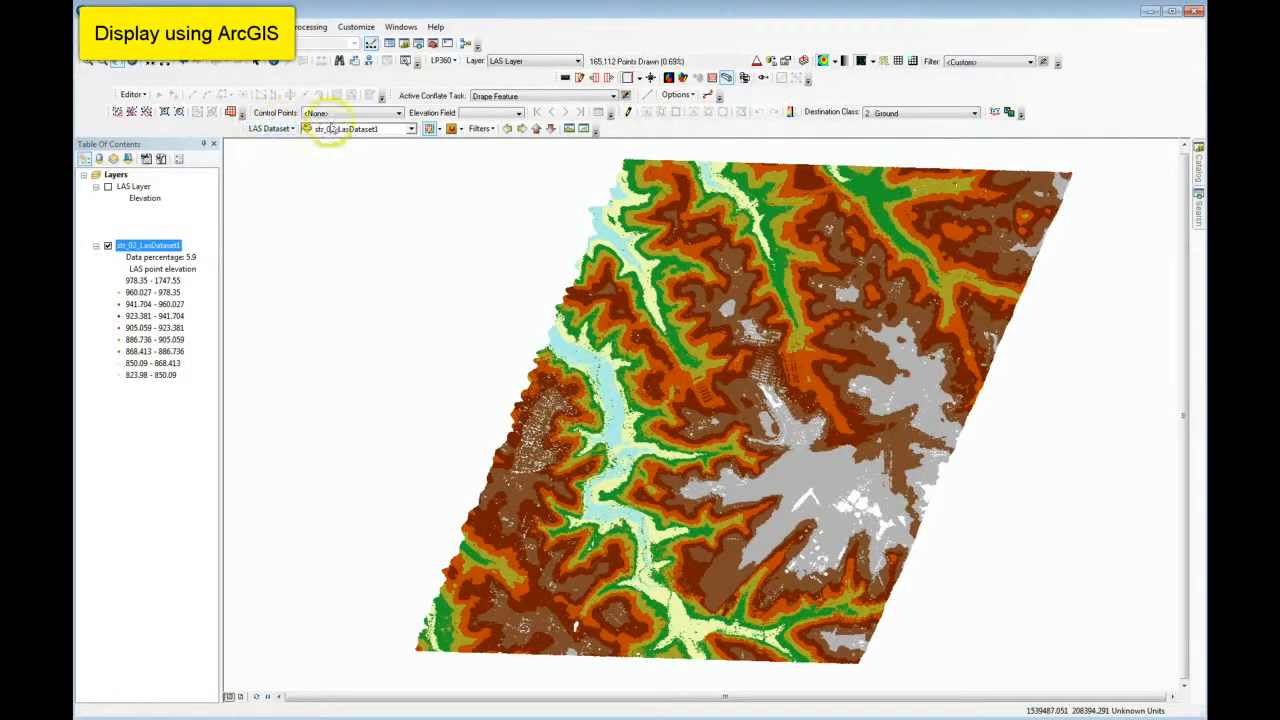
# Symbolize the str_02_LasDataset1 points by Class.
pyautogui.click(268, 129)
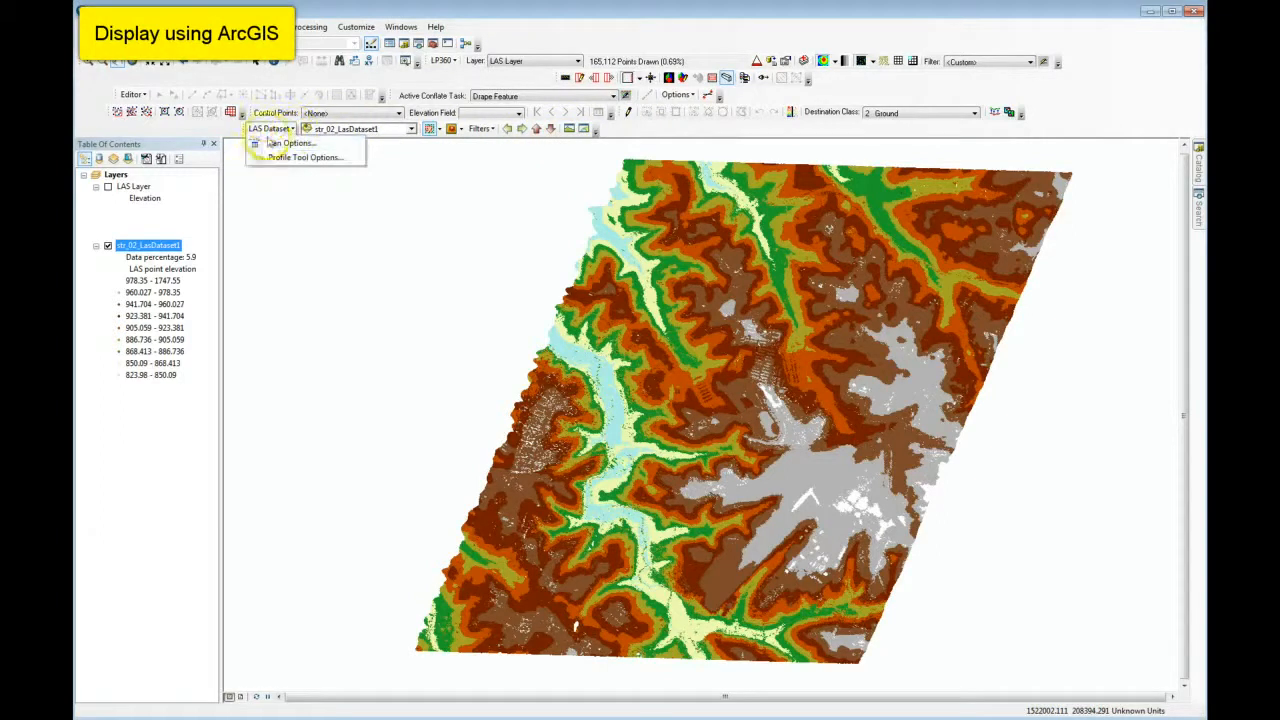
pyautogui.click(265, 130)
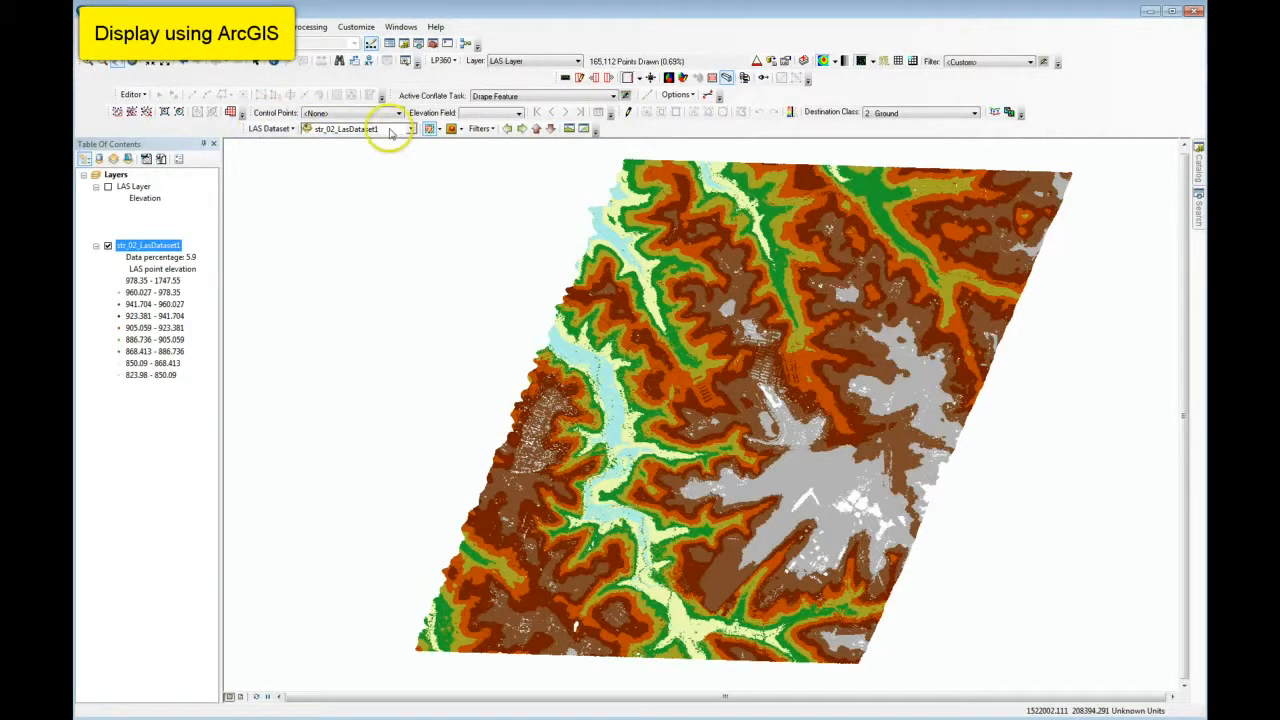
pyautogui.click(440, 130)
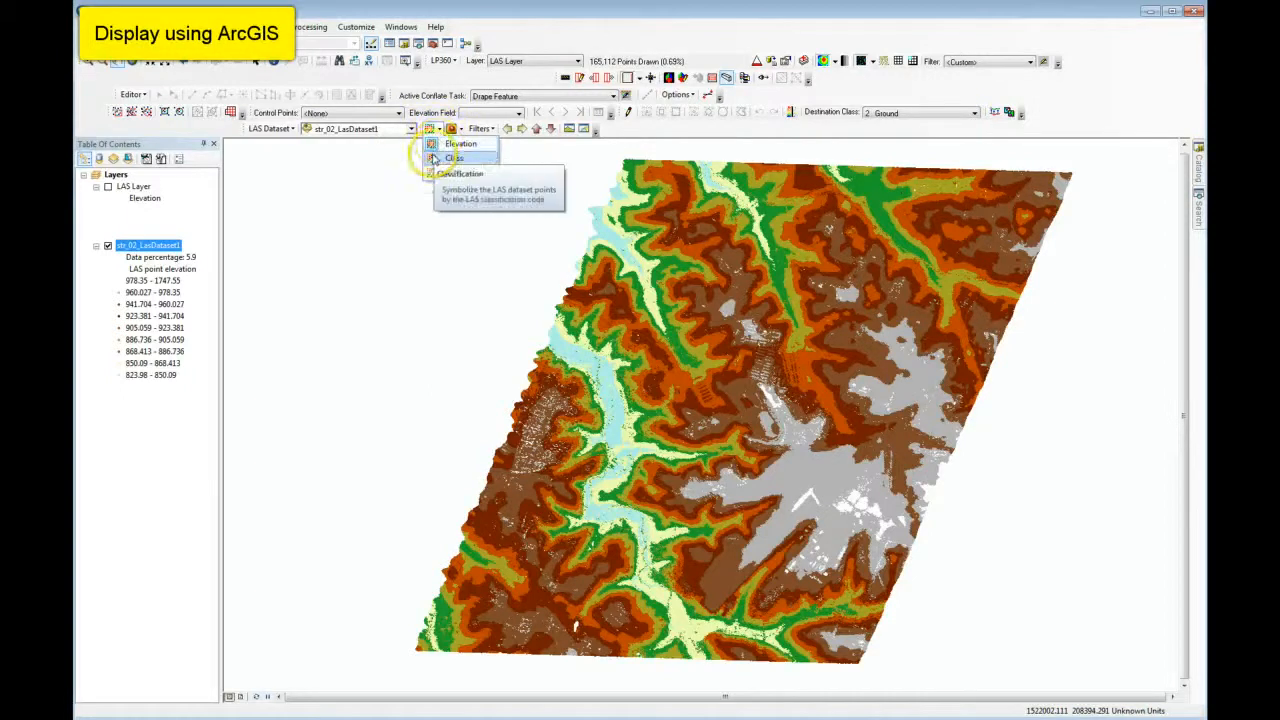
pyautogui.click(450, 158)
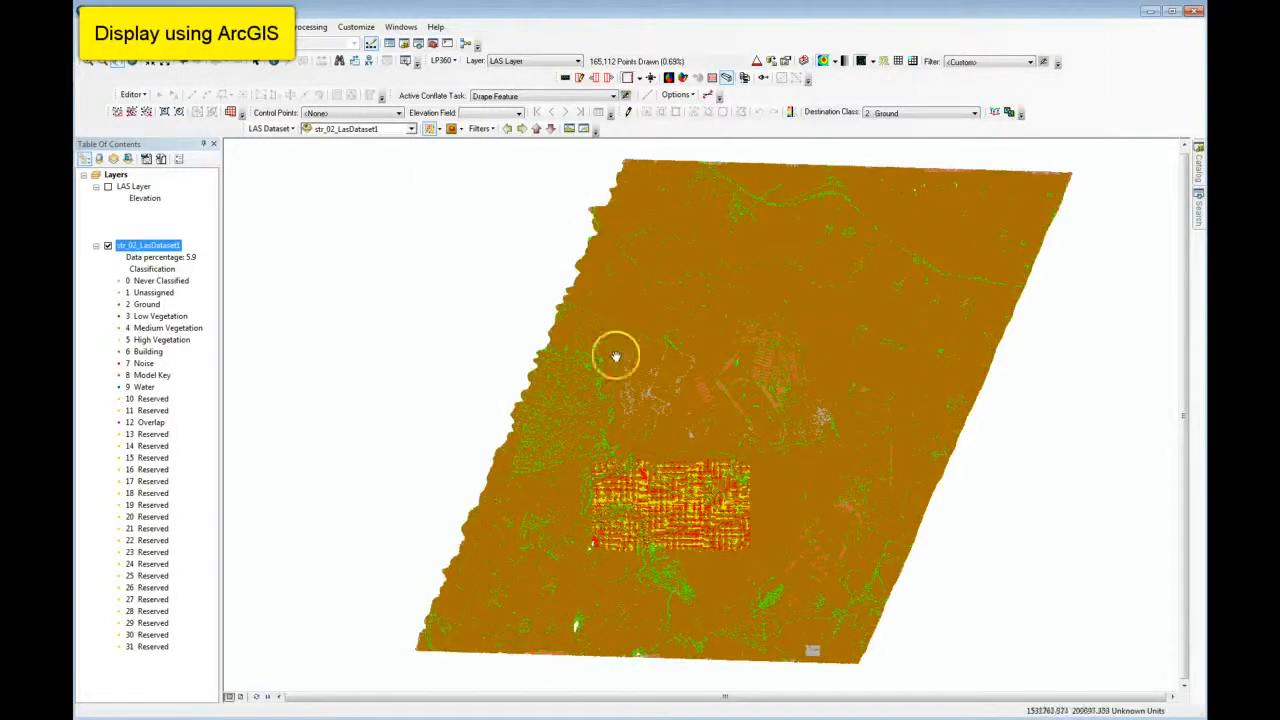
# Symbolize the str_02_LasDataset1 points by Return.
pyautogui.click(439, 130)
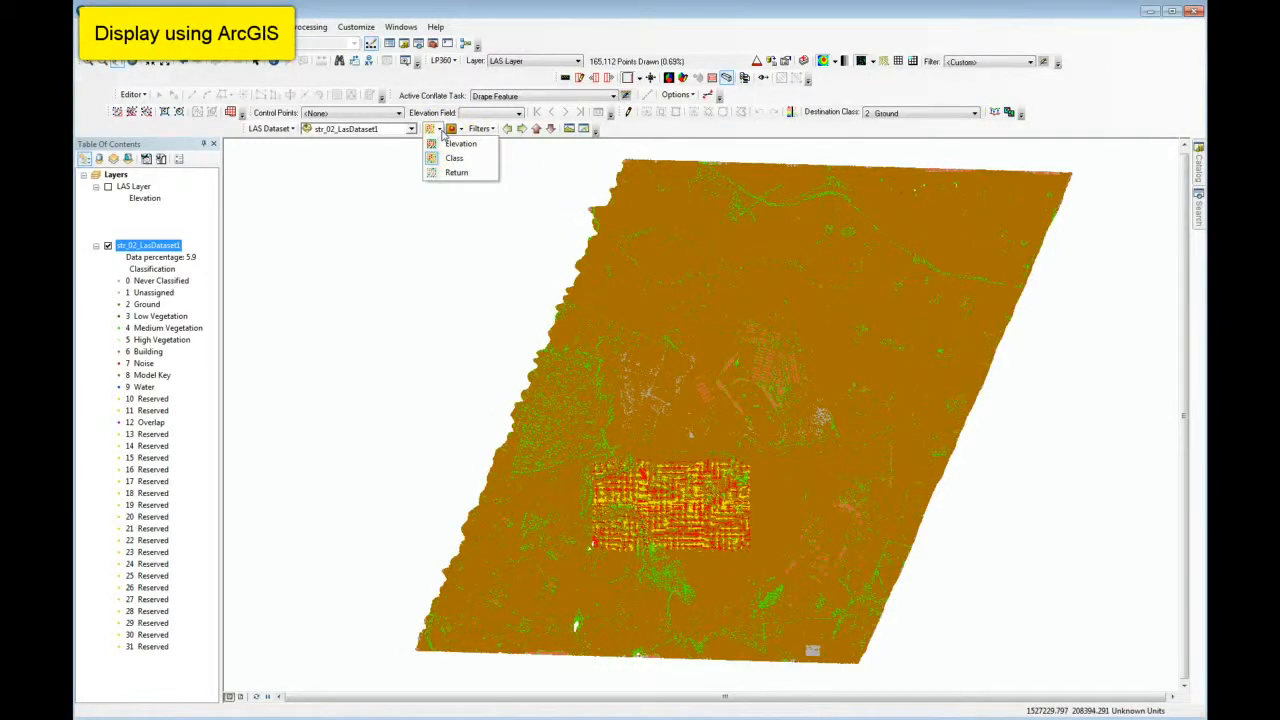
pyautogui.click(440, 172)
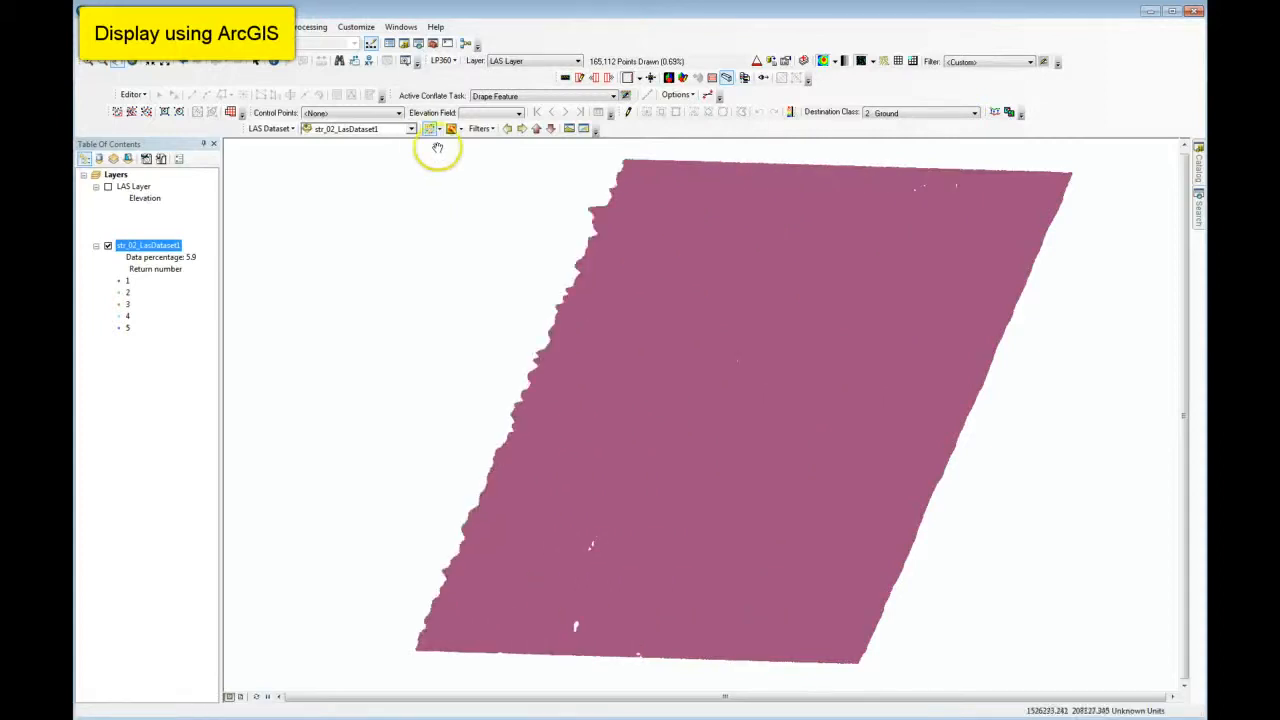
# Symbolize the str_02_LasDataset1 points by Elevation, and display the dataset as TIN faces symbolized by elevation.
pyautogui.click(438, 129)
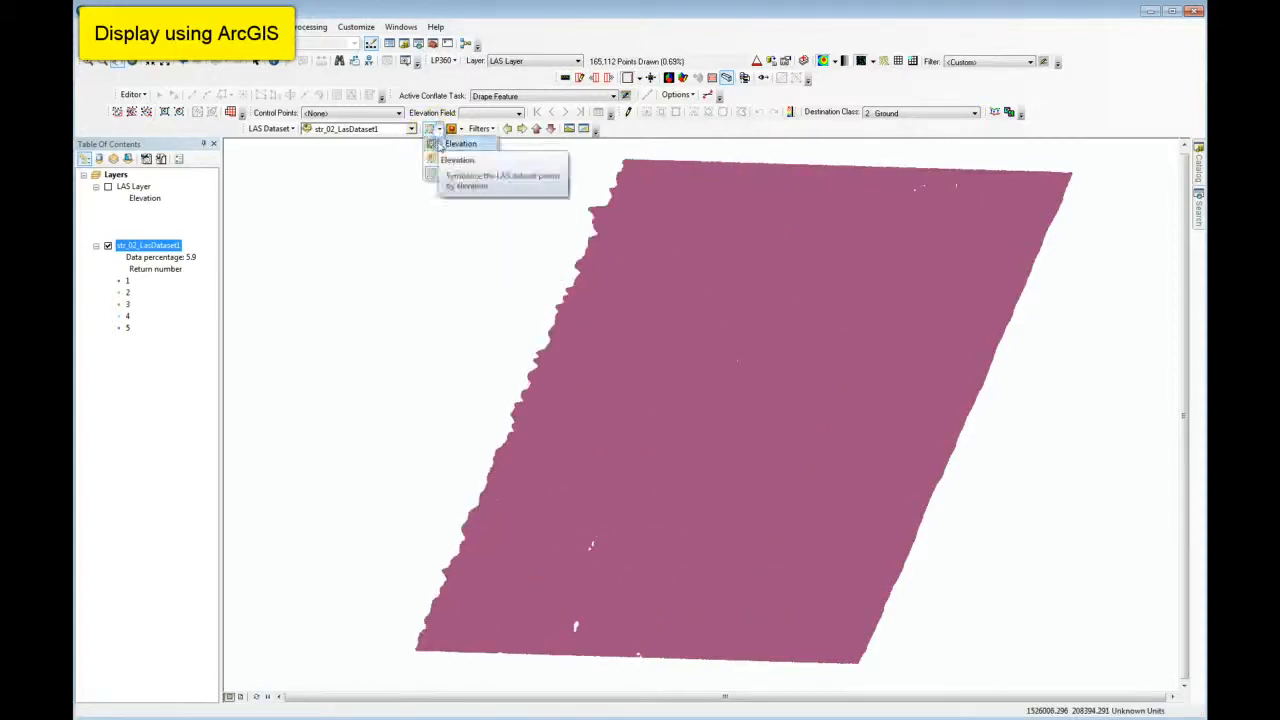
pyautogui.click(445, 146)
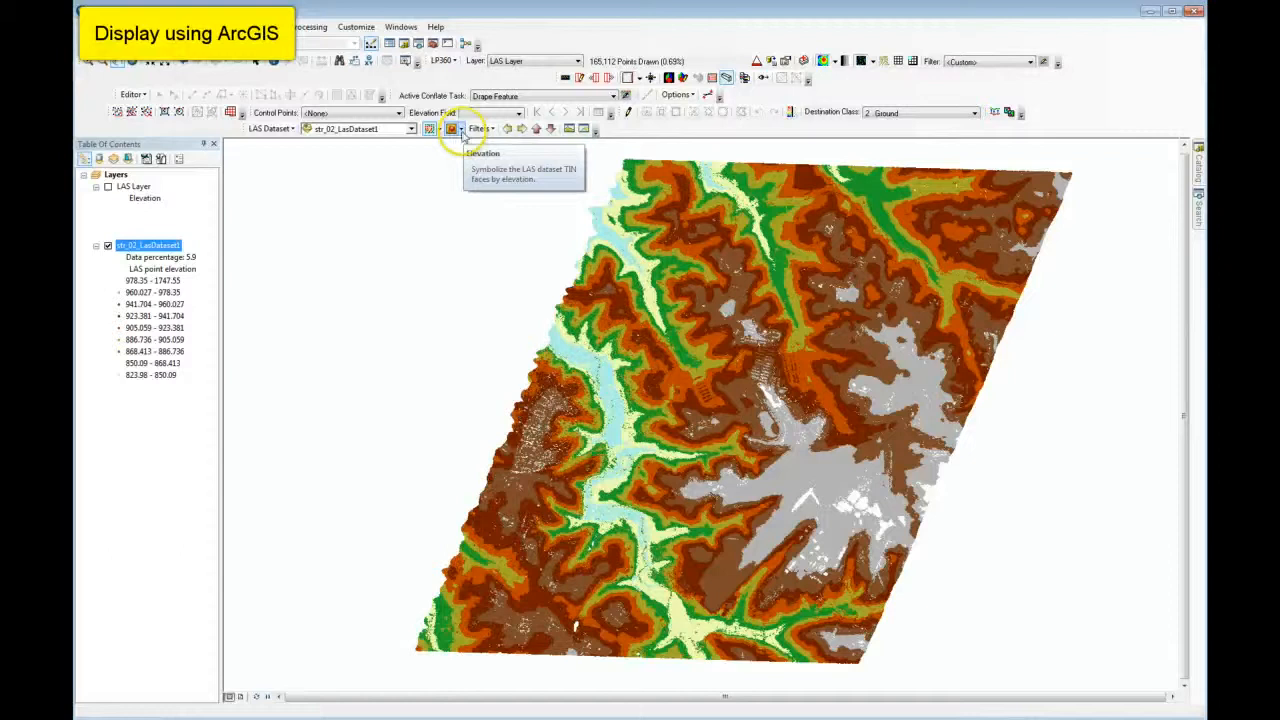
pyautogui.click(461, 130)
pyautogui.click(453, 146)
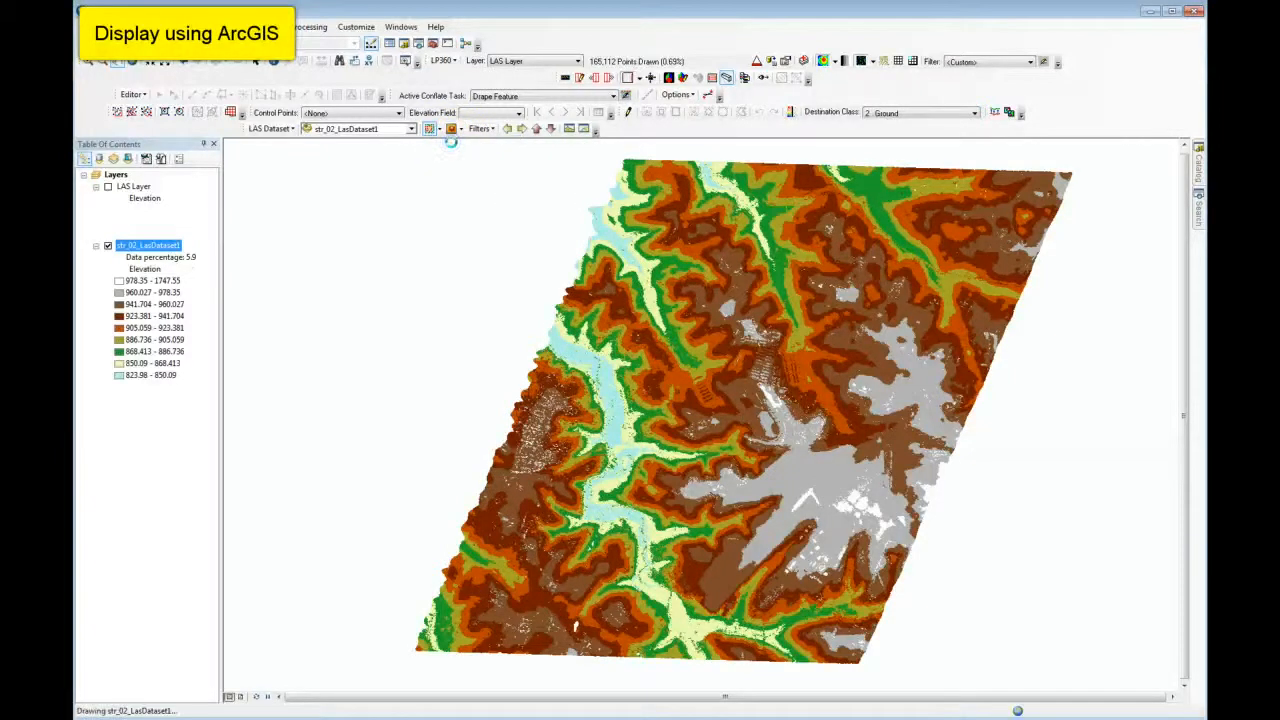
pyautogui.click(474, 258)
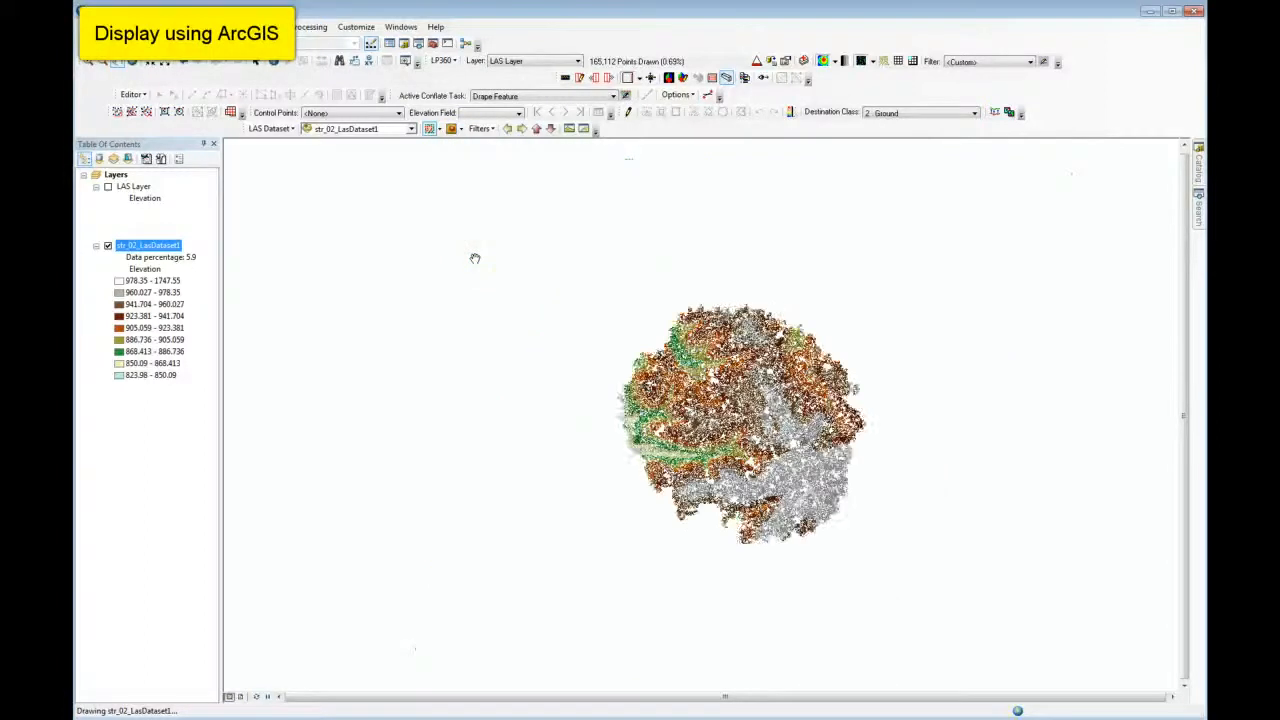
pyautogui.click(780, 405)
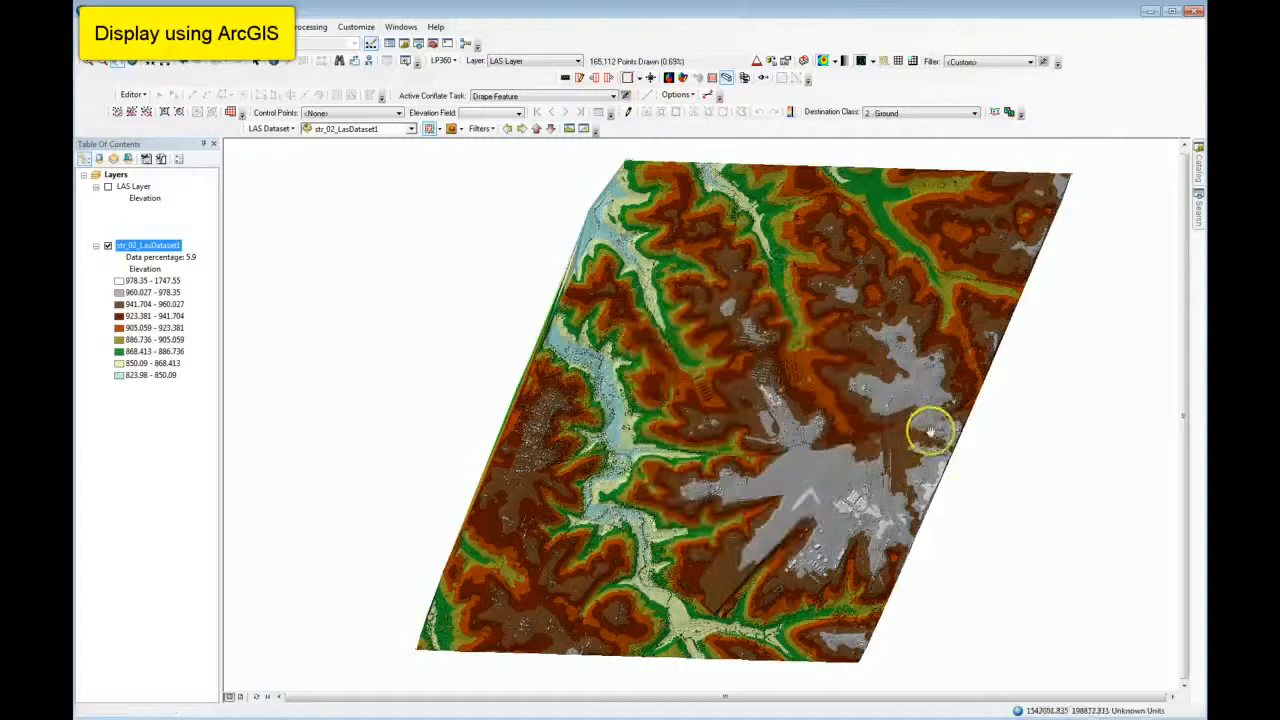
pyautogui.scroll(2, 726, 402)
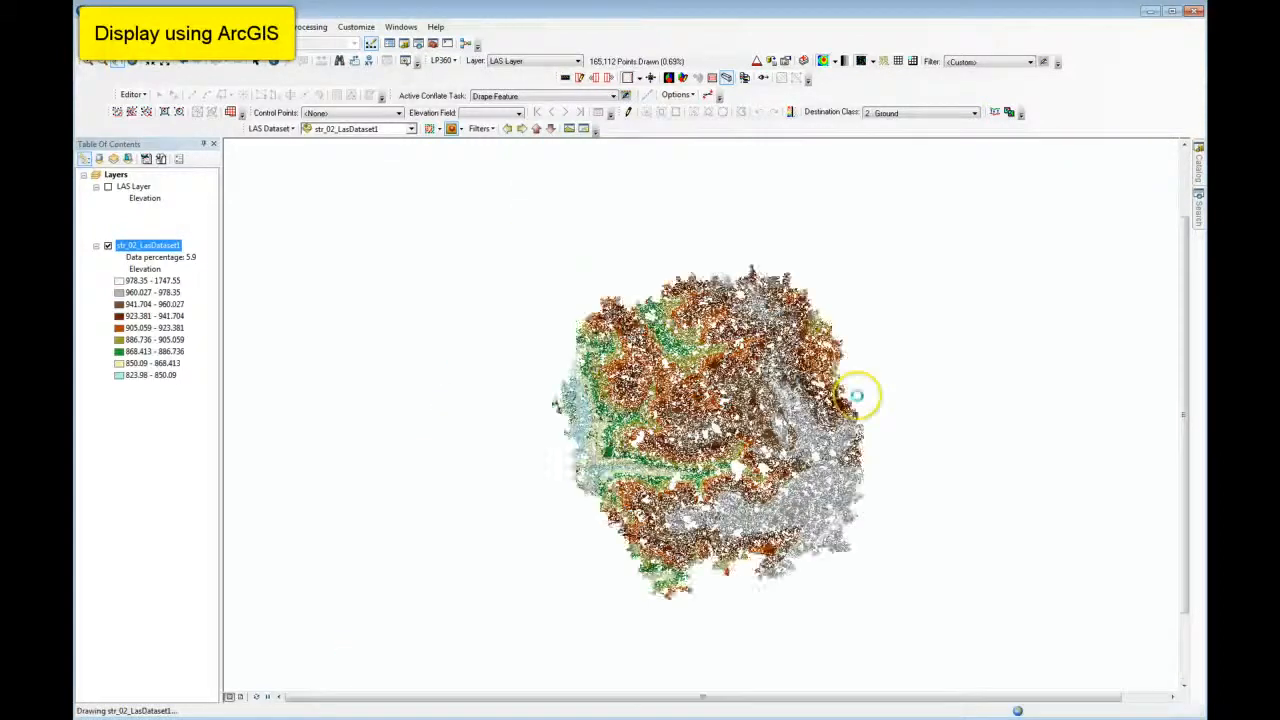
pyautogui.scroll(4, 934, 403)
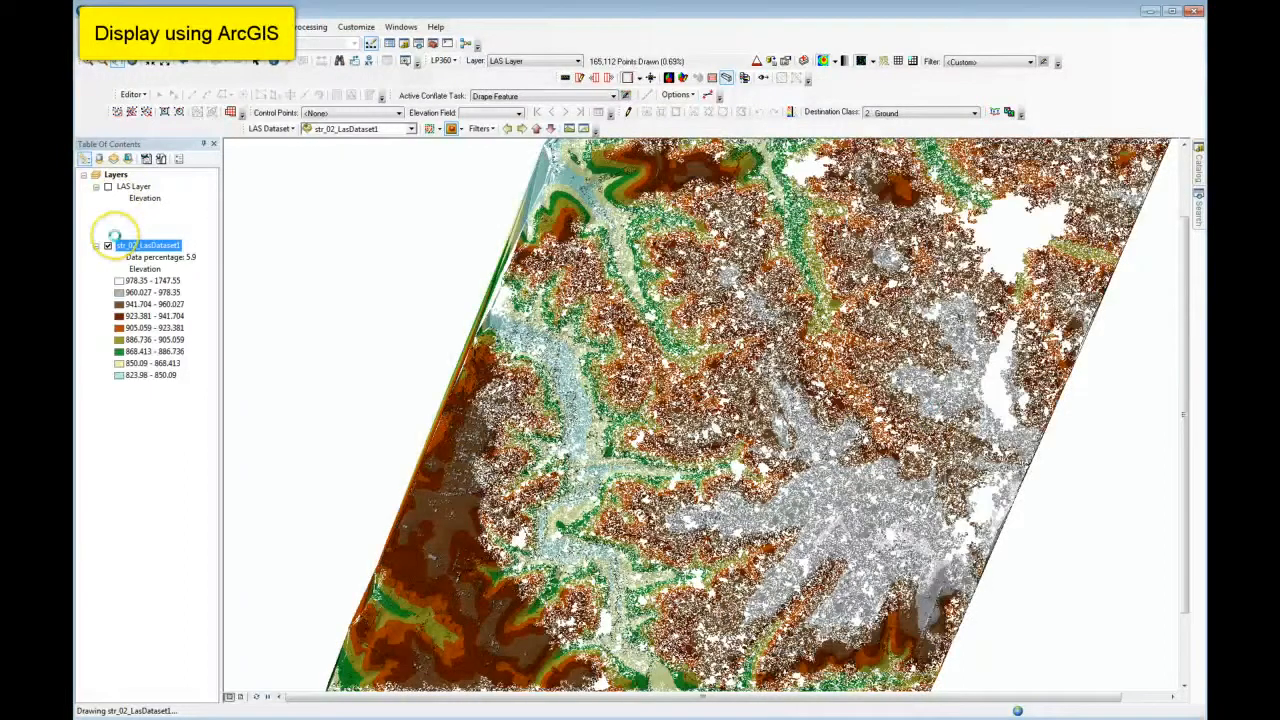
# Turn on LAS Layer and hide str_02_LasDataset1.
pyautogui.click(108, 187)
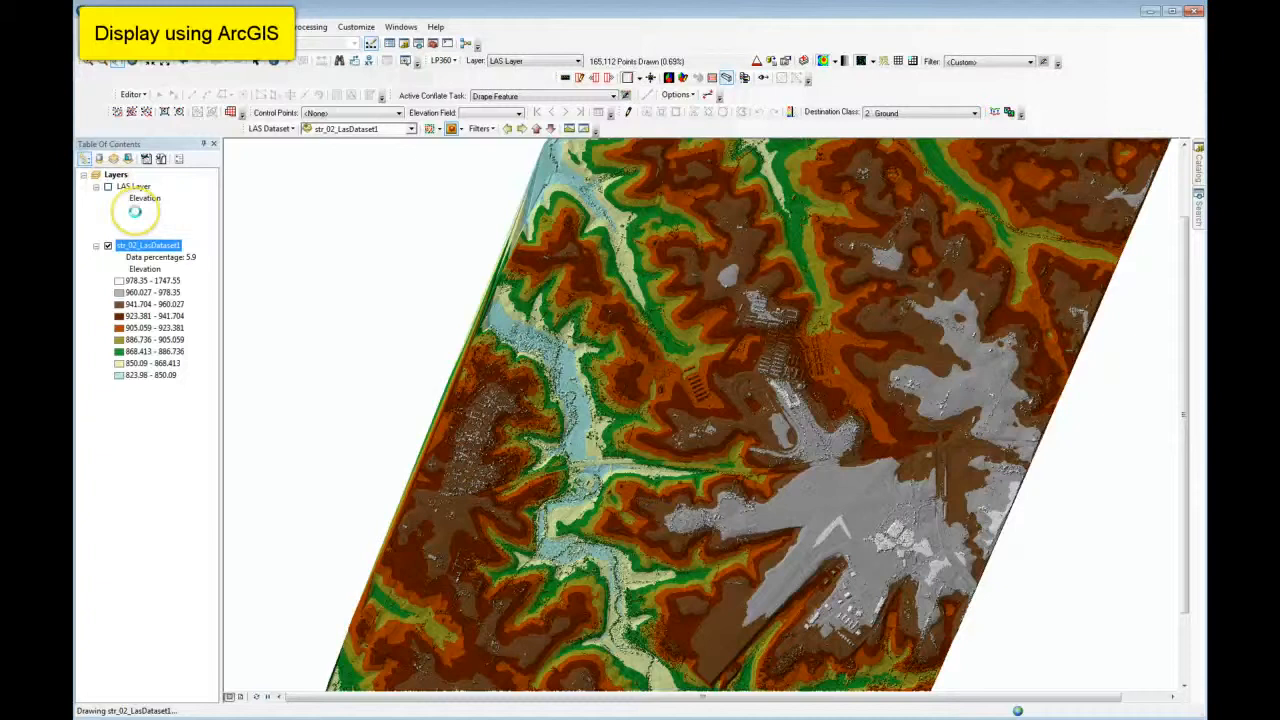
pyautogui.click(108, 187)
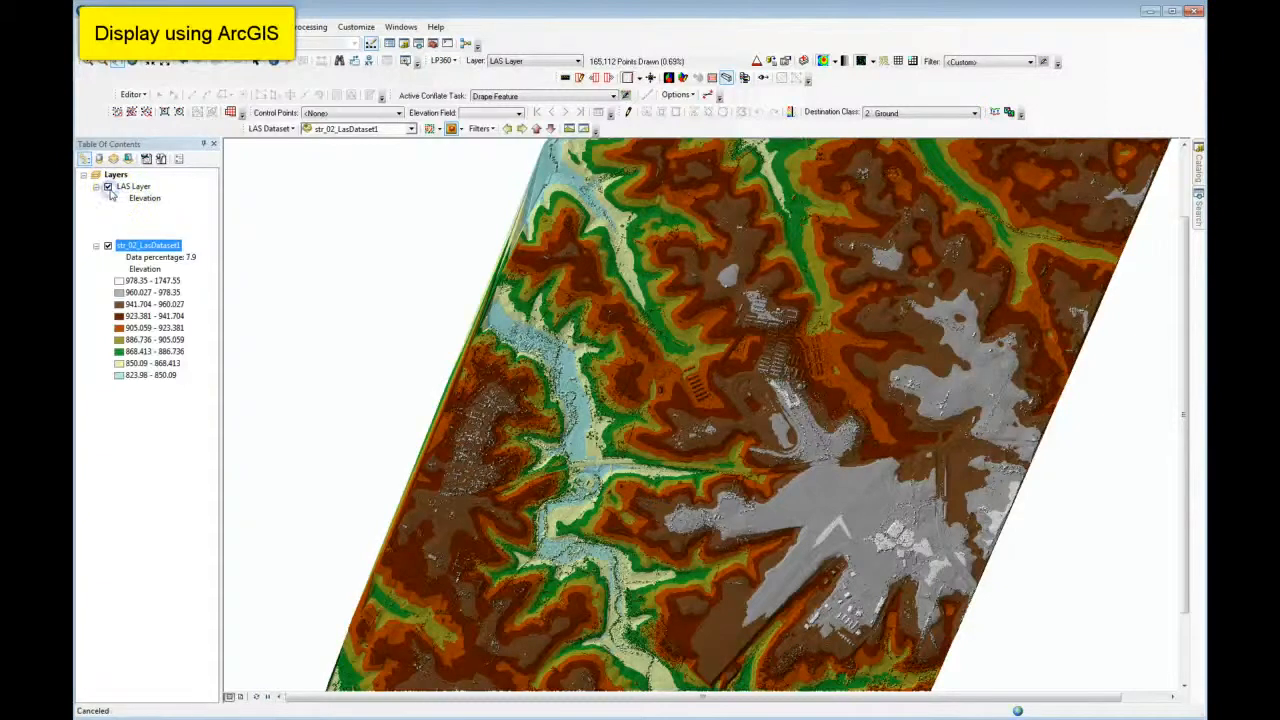
pyautogui.click(108, 246)
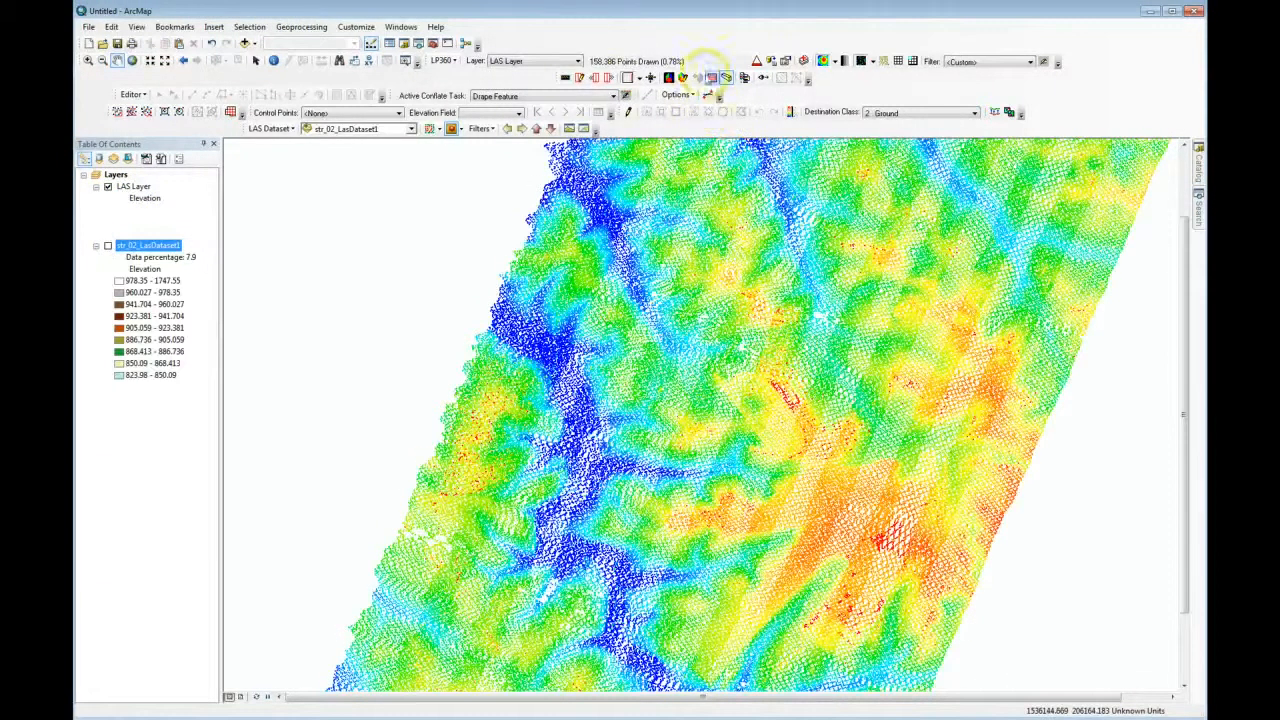
# Draw LAS Layer as a TIN surface instead of points, and check how it redraws at different scales.
pyautogui.click(874, 62)
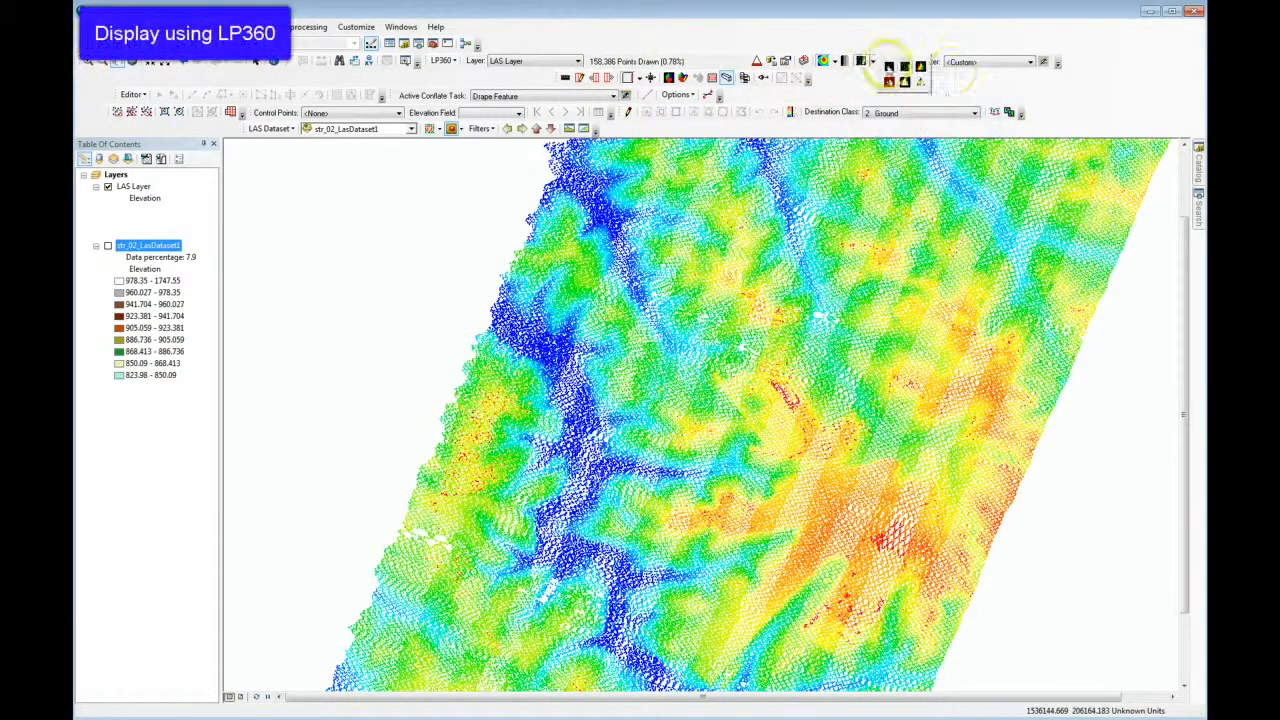
pyautogui.click(920, 67)
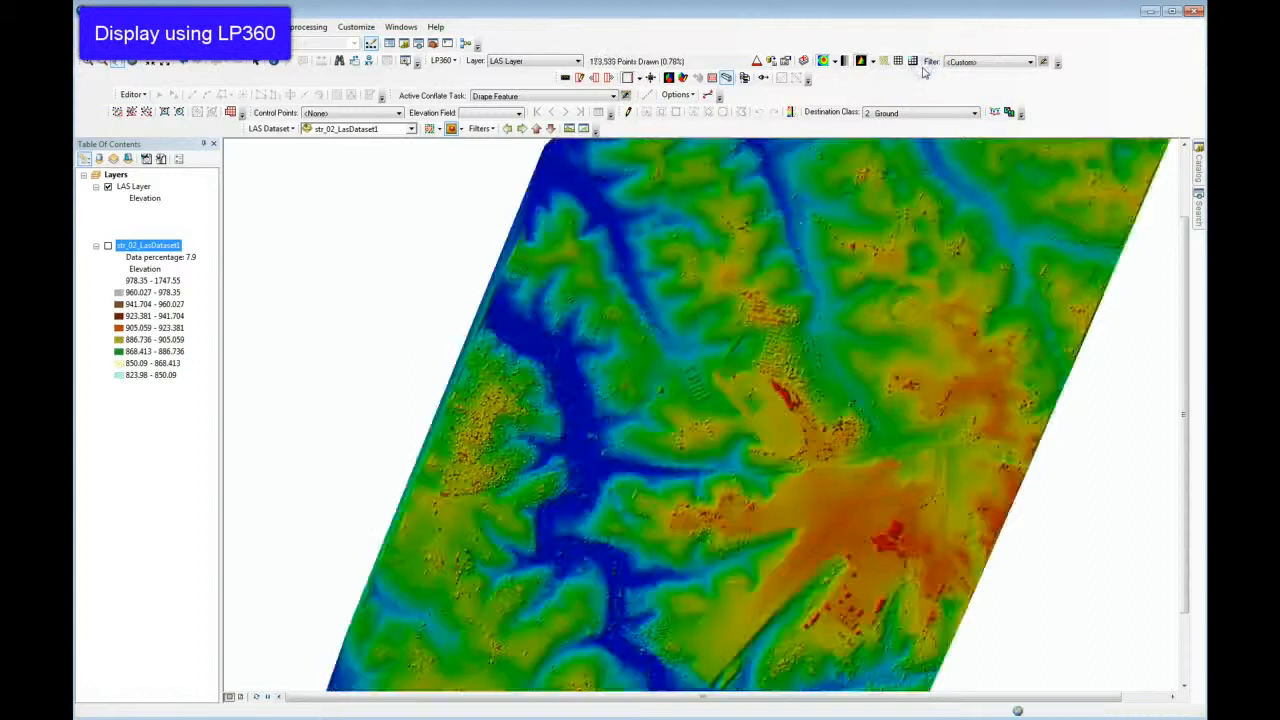
pyautogui.moveTo(771, 354)
pyautogui.mouseDown()
pyautogui.moveTo(737, 383)
pyautogui.moveTo(781, 358)
pyautogui.mouseUp()
pyautogui.scroll(1, 781, 358)
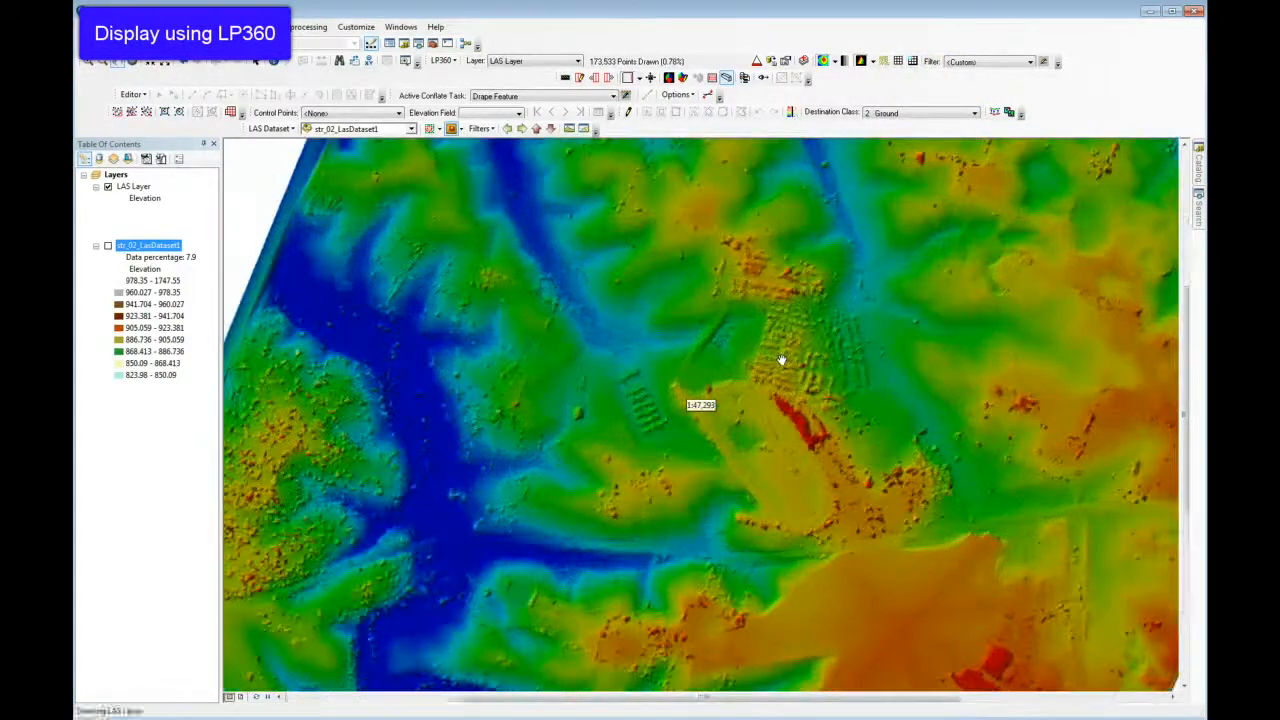
pyautogui.scroll(-1, 781, 358)
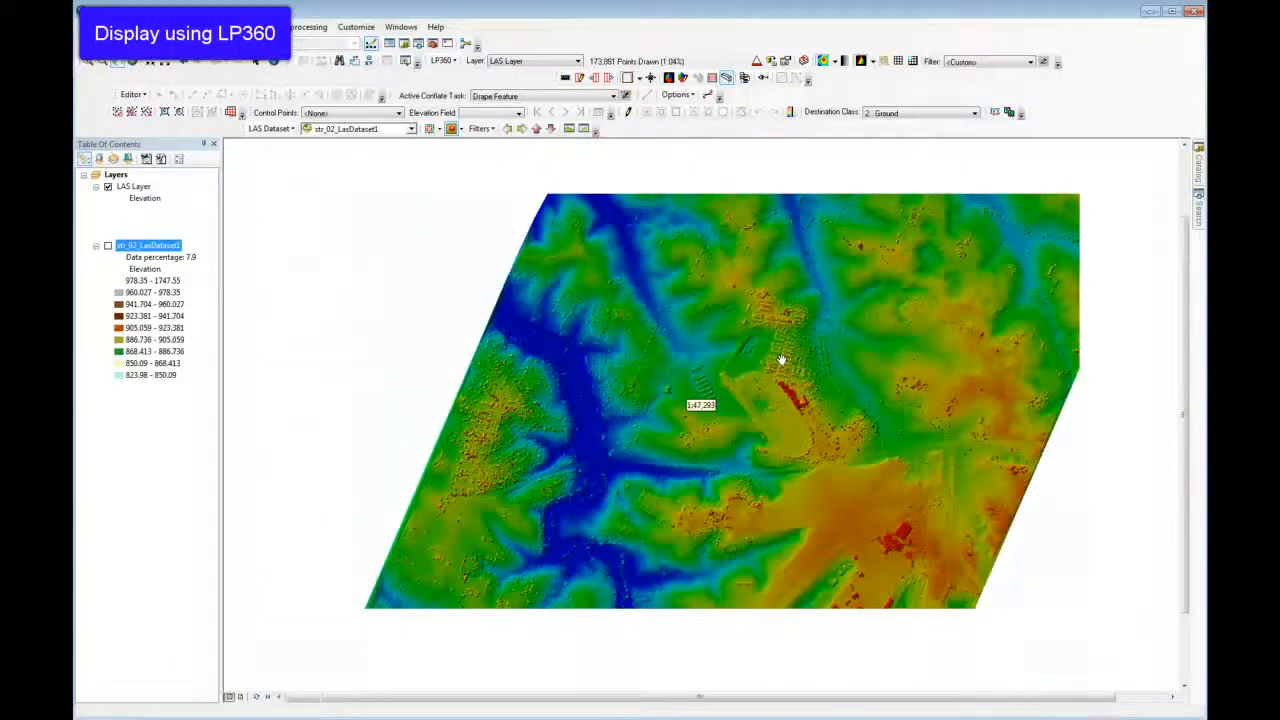
pyautogui.moveTo(754, 435); pyautogui.dragTo(788, 409)
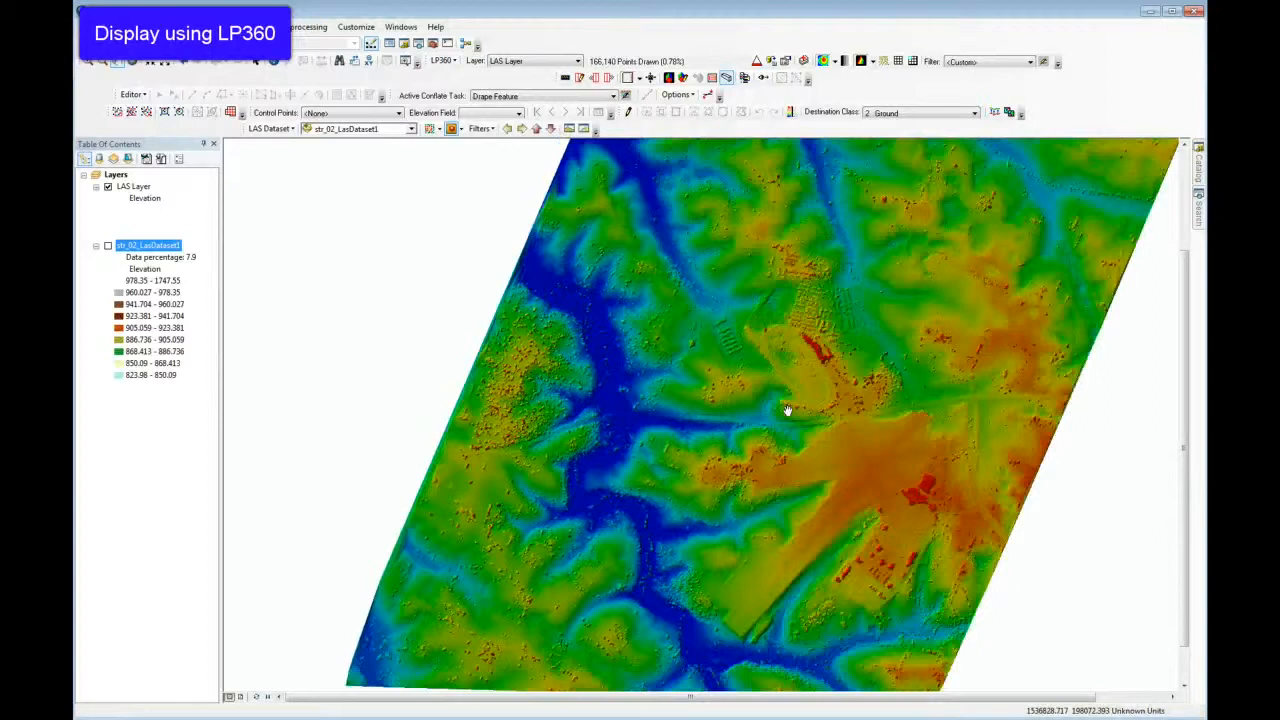
pyautogui.moveTo(788, 409); pyautogui.dragTo(794, 406)
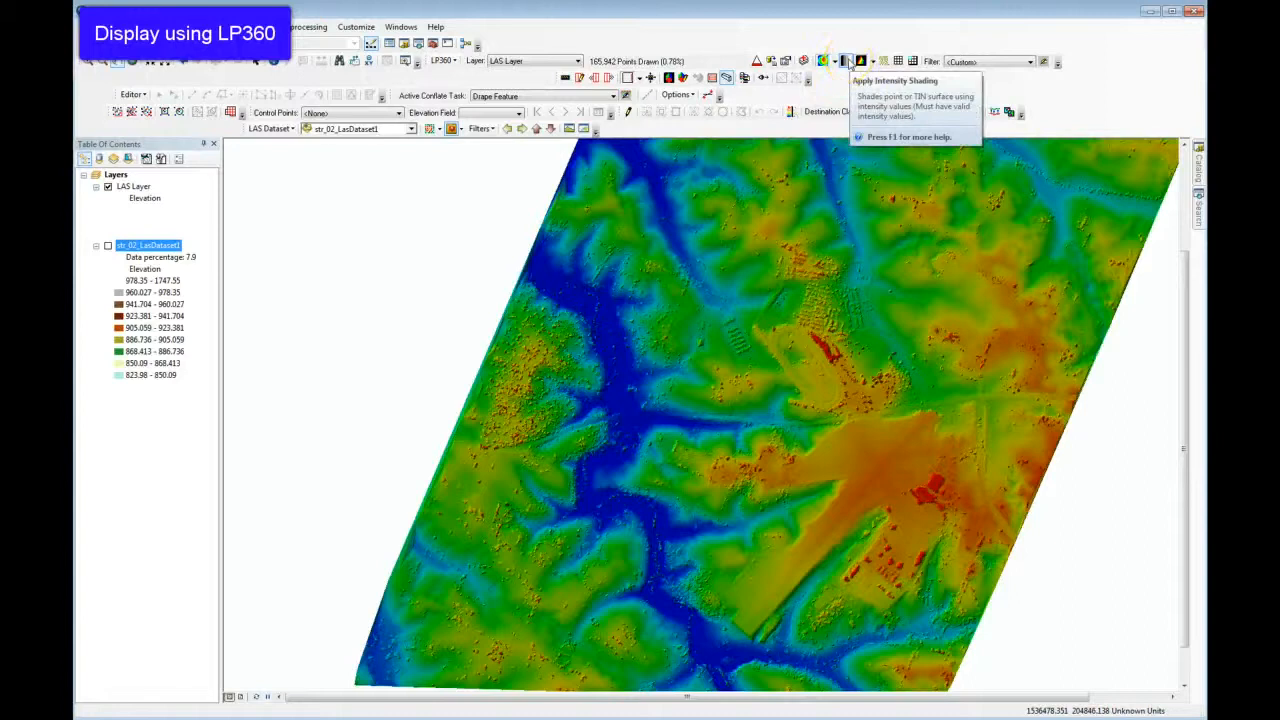
# Apply intensity shading to the LAS Layer surface, and inspect the detail around the oval track and nearby buildings.
pyautogui.click(846, 61)
pyautogui.moveTo(831, 340); pyautogui.dragTo(791, 350)
pyautogui.scroll(5, 774, 363)
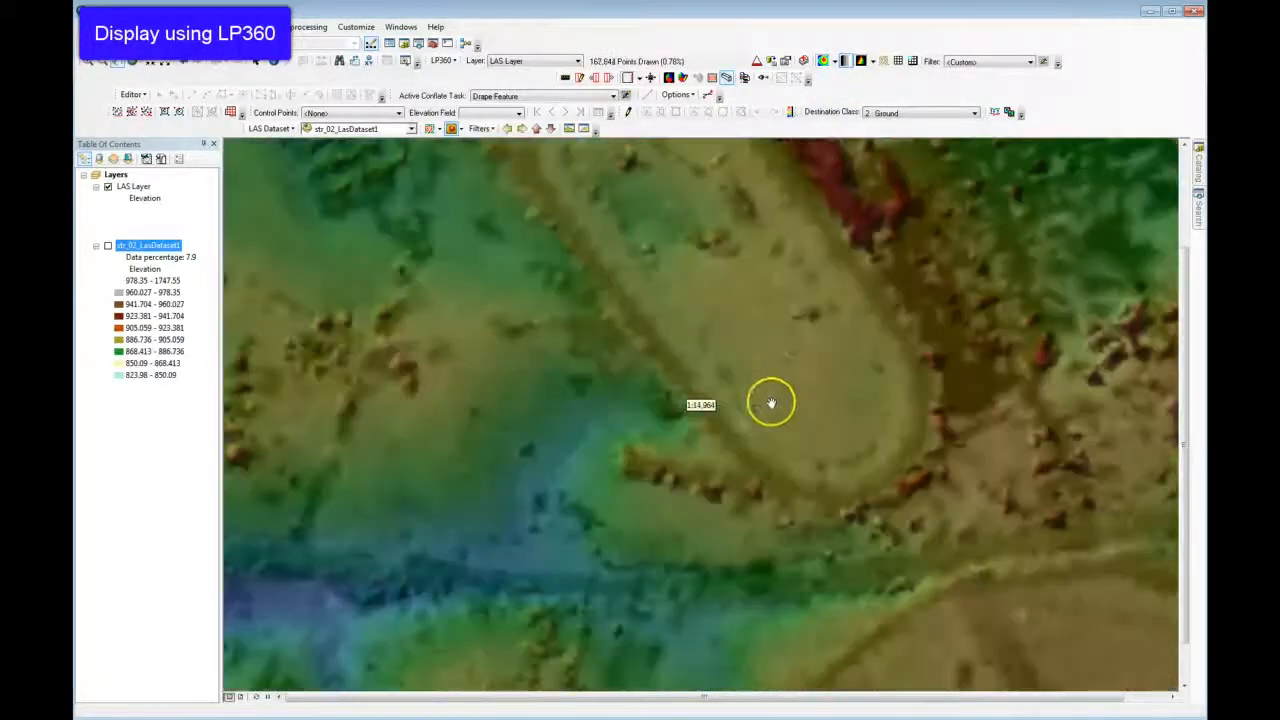
pyautogui.scroll(-4, 772, 355)
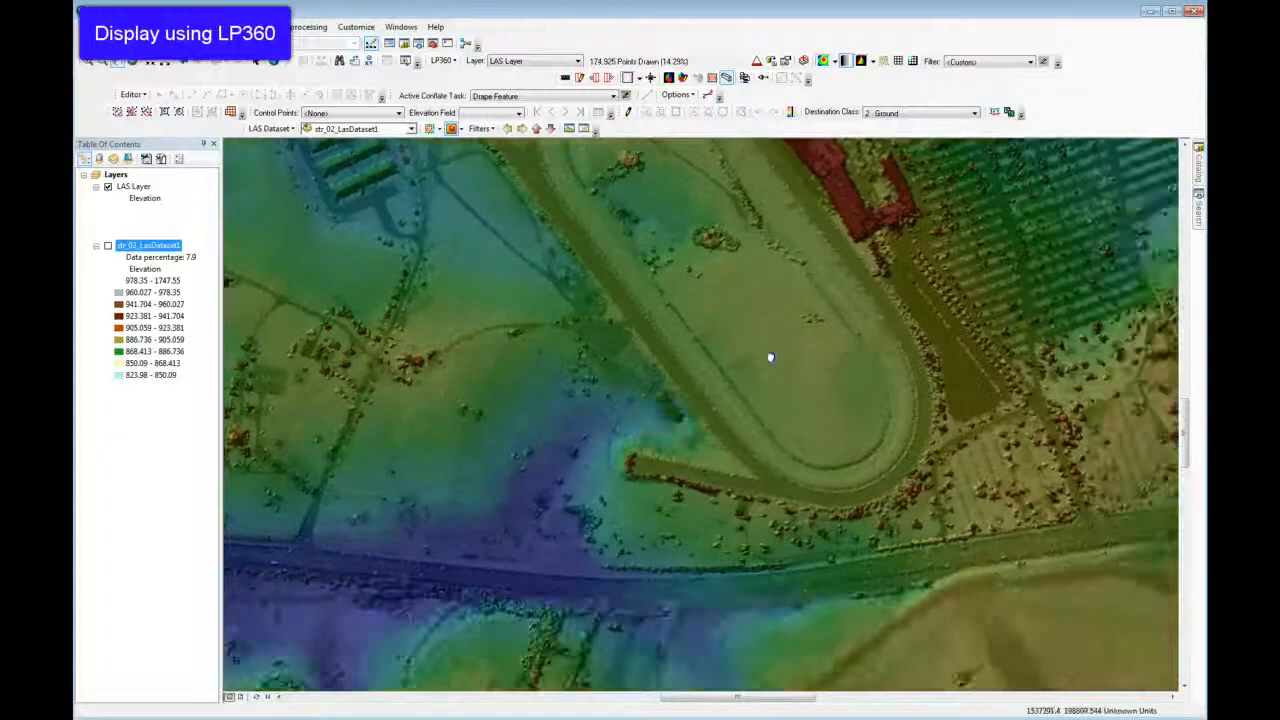
pyautogui.moveTo(771, 357); pyautogui.dragTo(827, 451)
pyautogui.moveTo(766, 337); pyautogui.dragTo(829, 391)
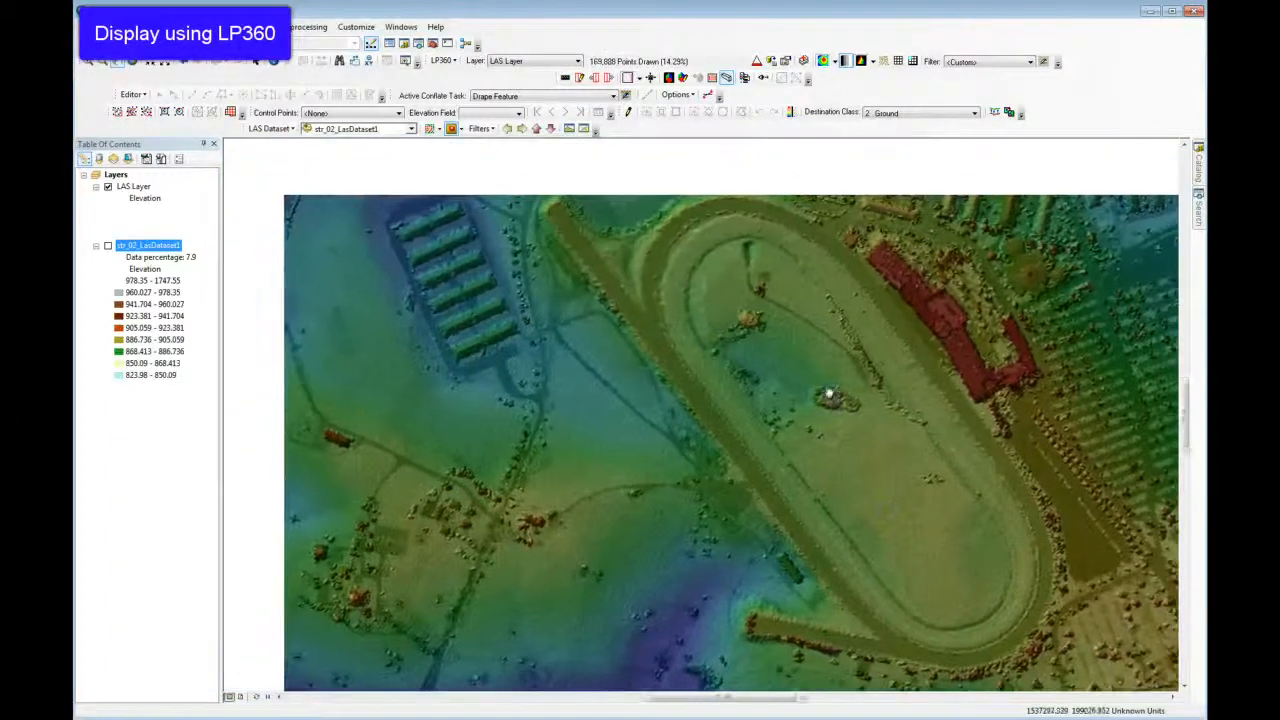
pyautogui.moveTo(796, 340); pyautogui.dragTo(796, 340)
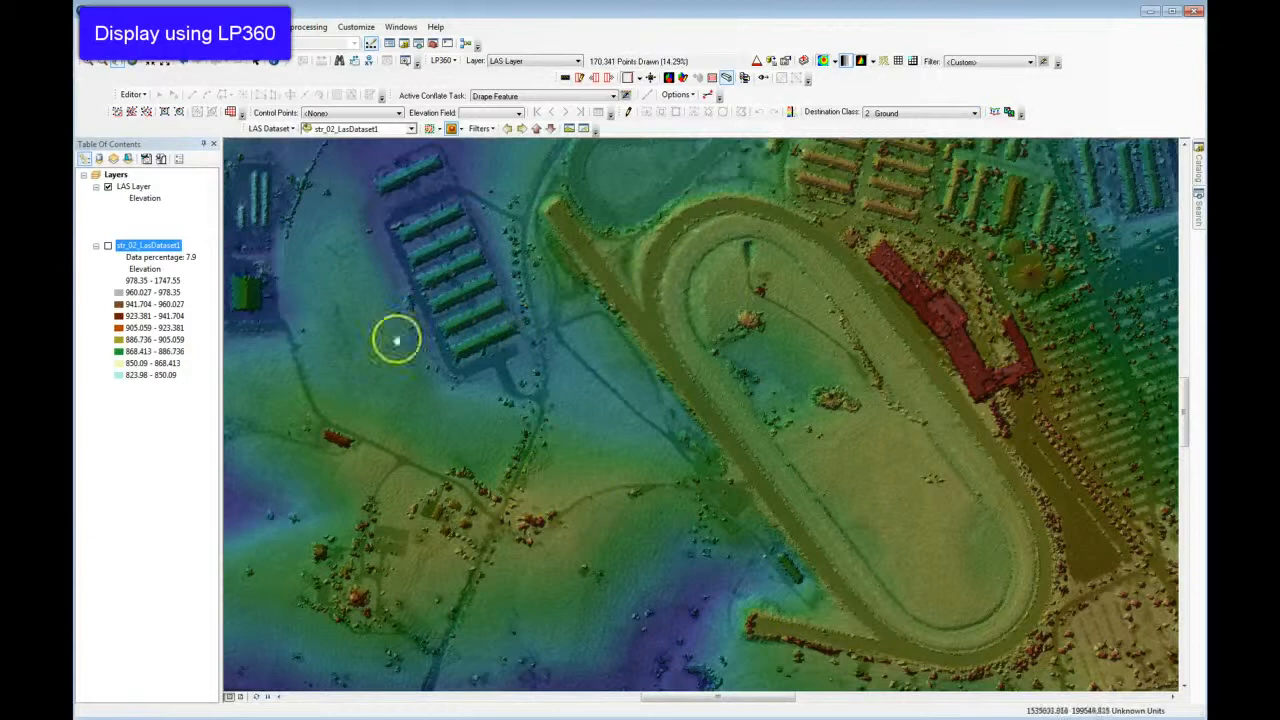
pyautogui.moveTo(316, 418); pyautogui.dragTo(380, 397)
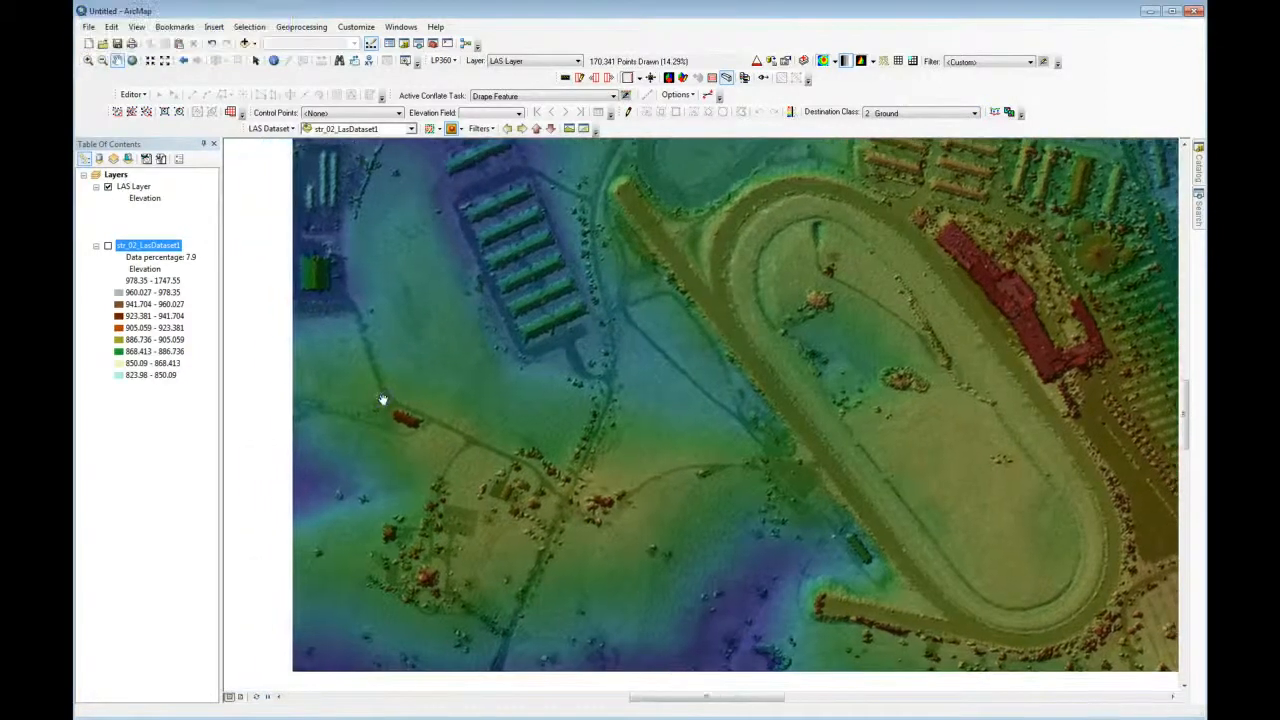
pyautogui.click(573, 440)
pyautogui.moveTo(573, 440); pyautogui.dragTo(506, 449)
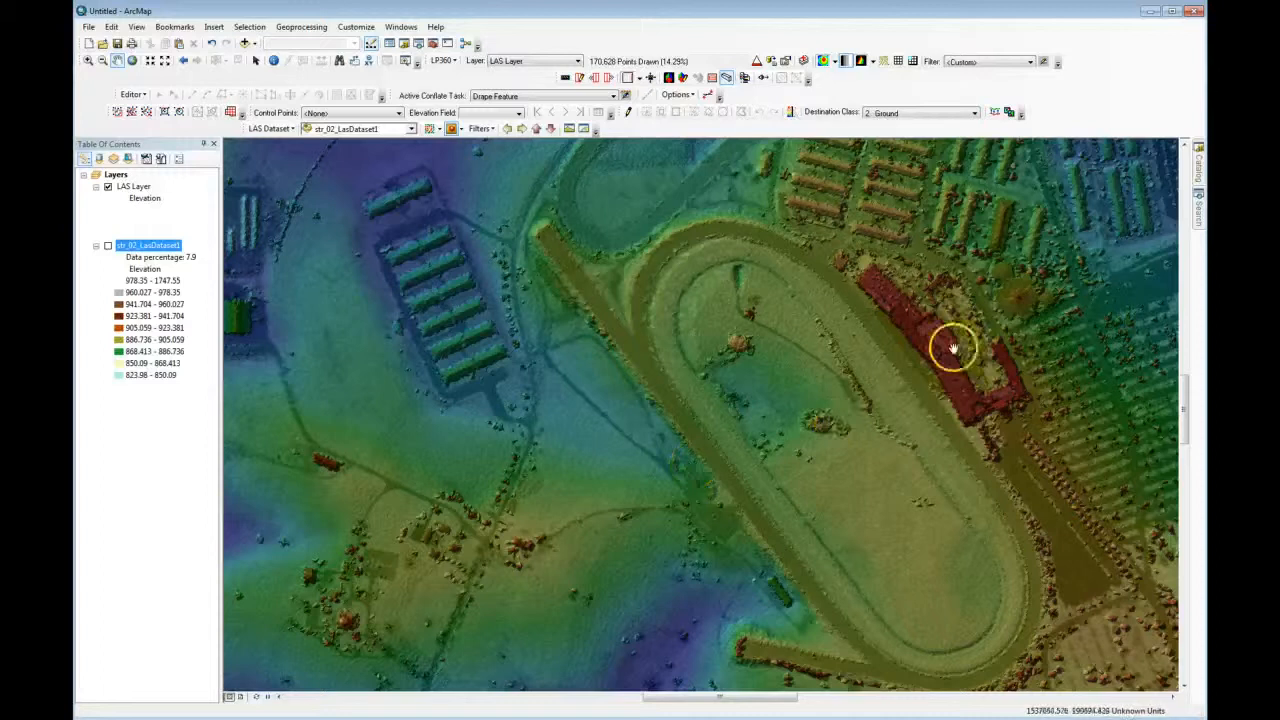
# Symbolize the LAS Layer surface by intensity instead of elevation.
pyautogui.click(834, 61)
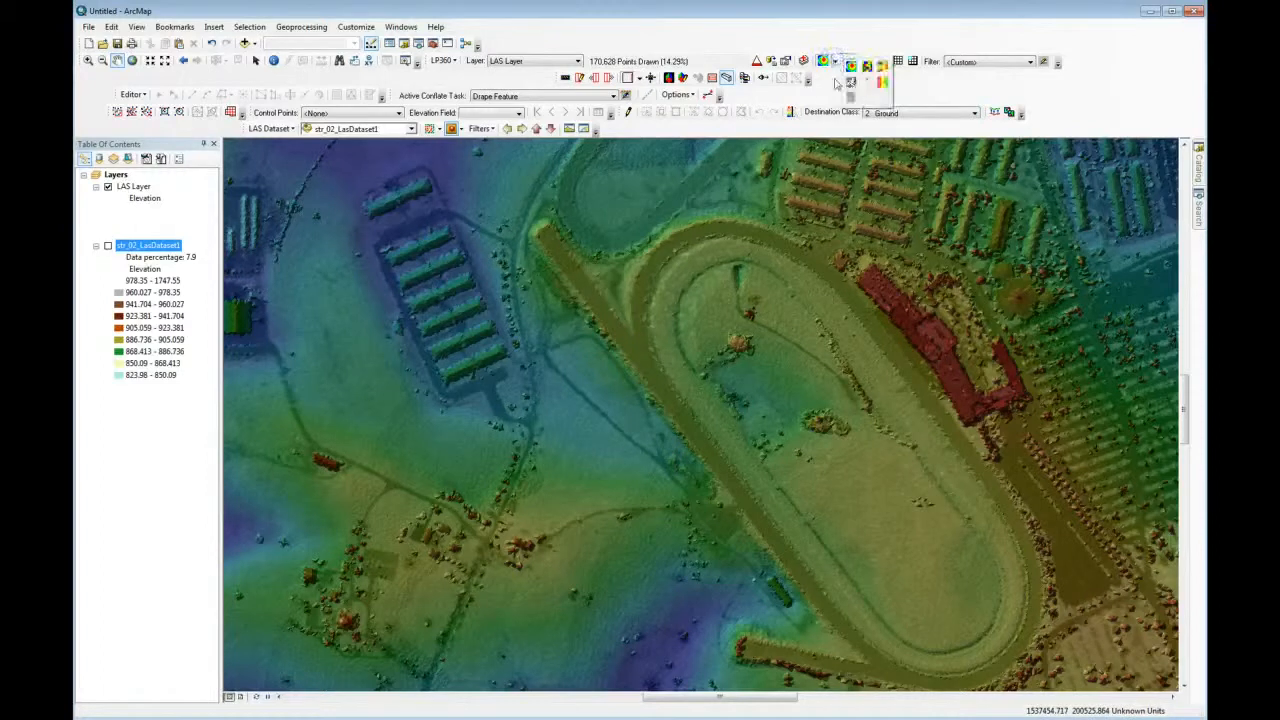
pyautogui.click(851, 82)
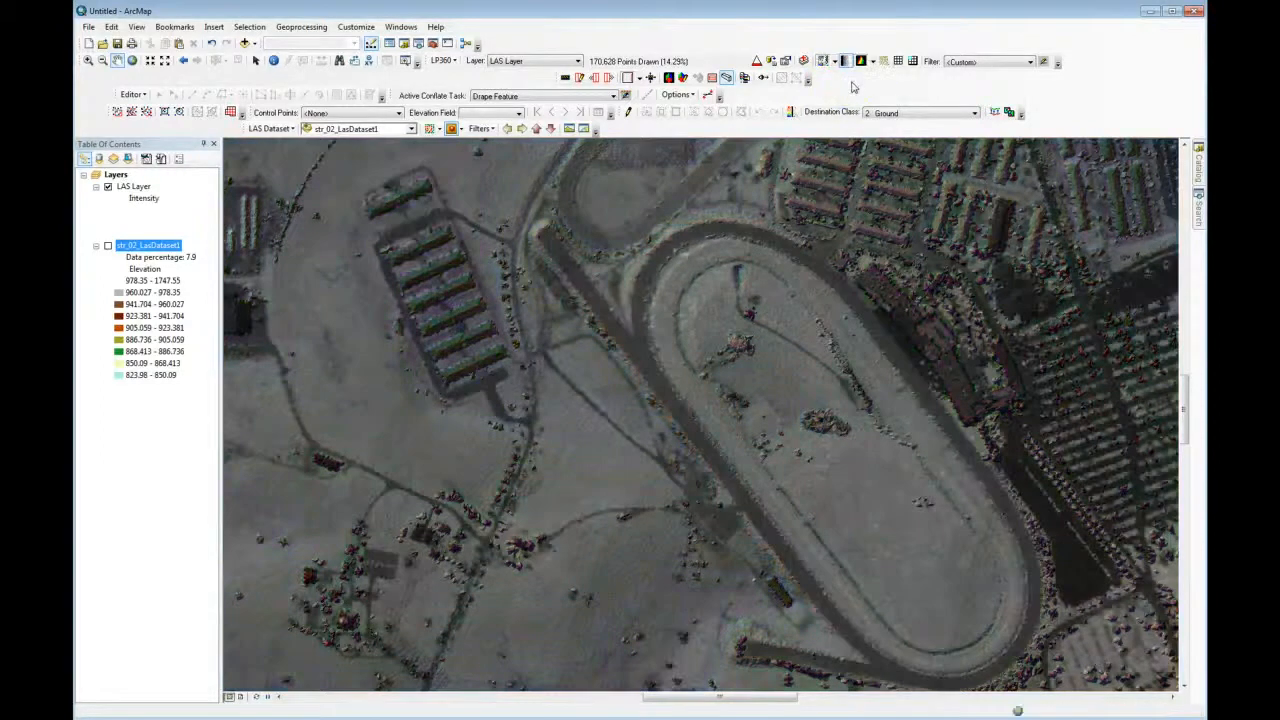
pyautogui.moveTo(697, 491); pyautogui.dragTo(745, 517)
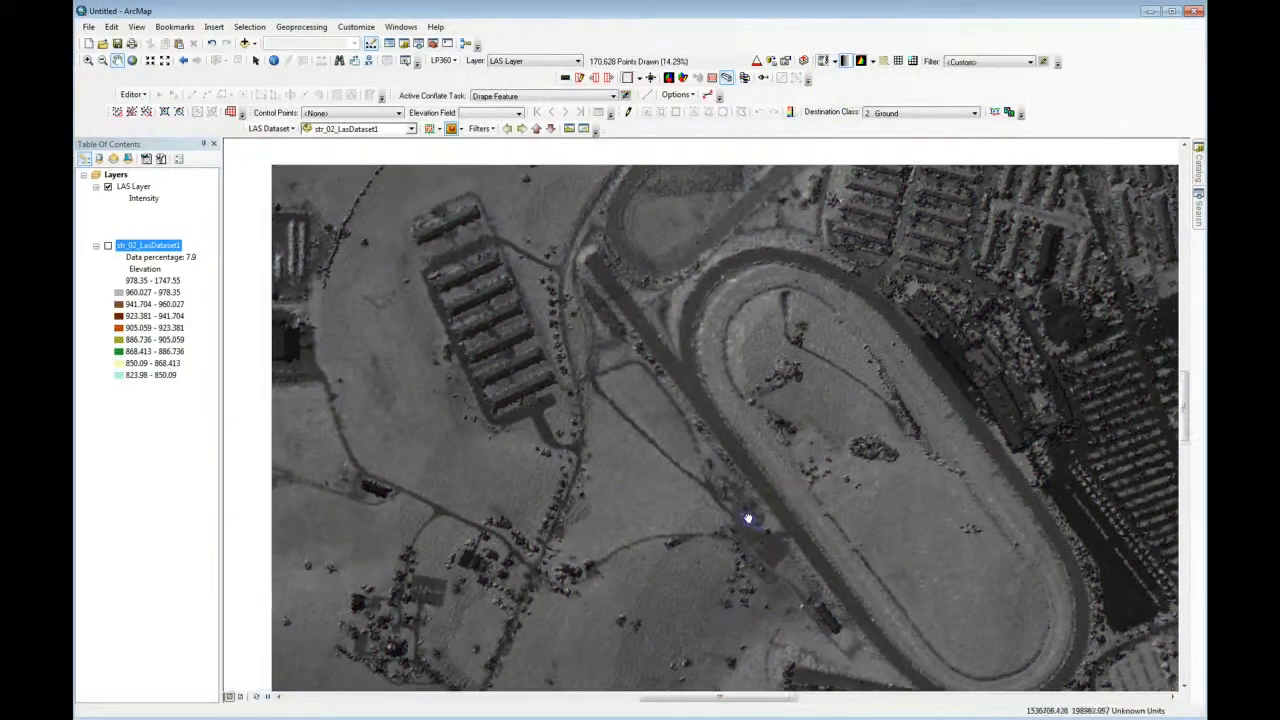
# Draw LAS Layer as points instead of a surface, with 100% of the points drawn.
pyautogui.click(872, 61)
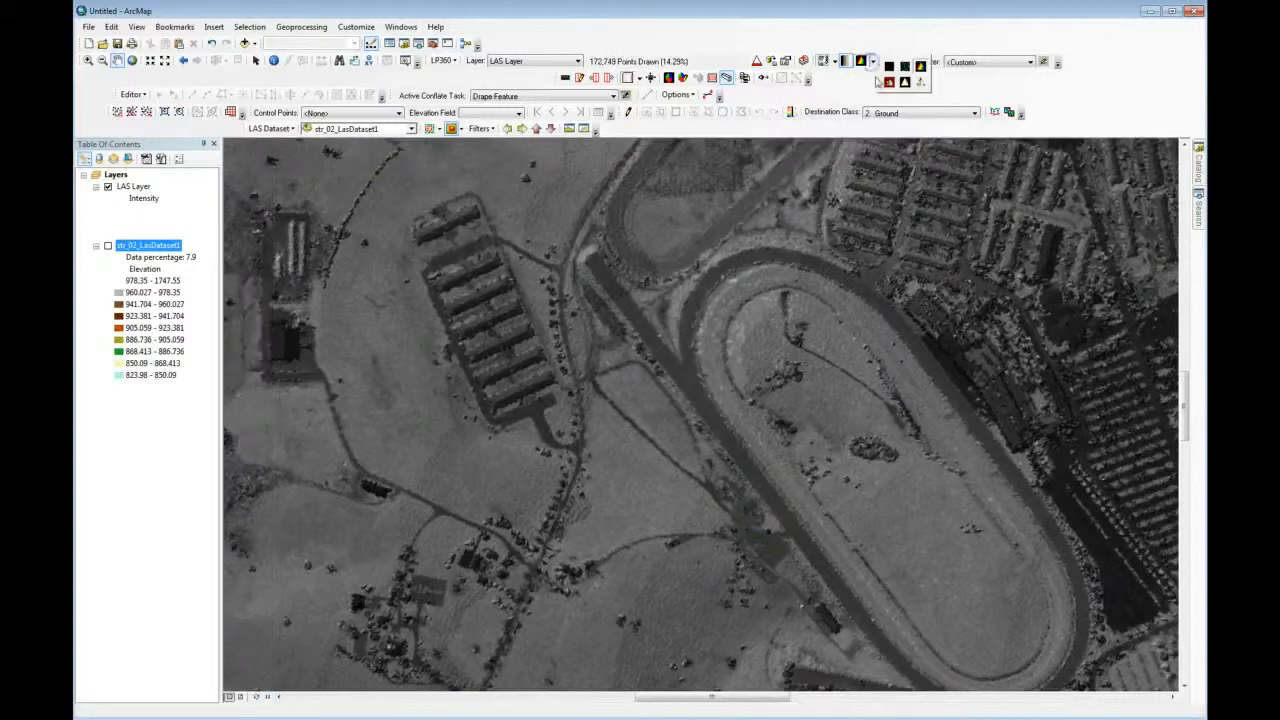
pyautogui.click(904, 82)
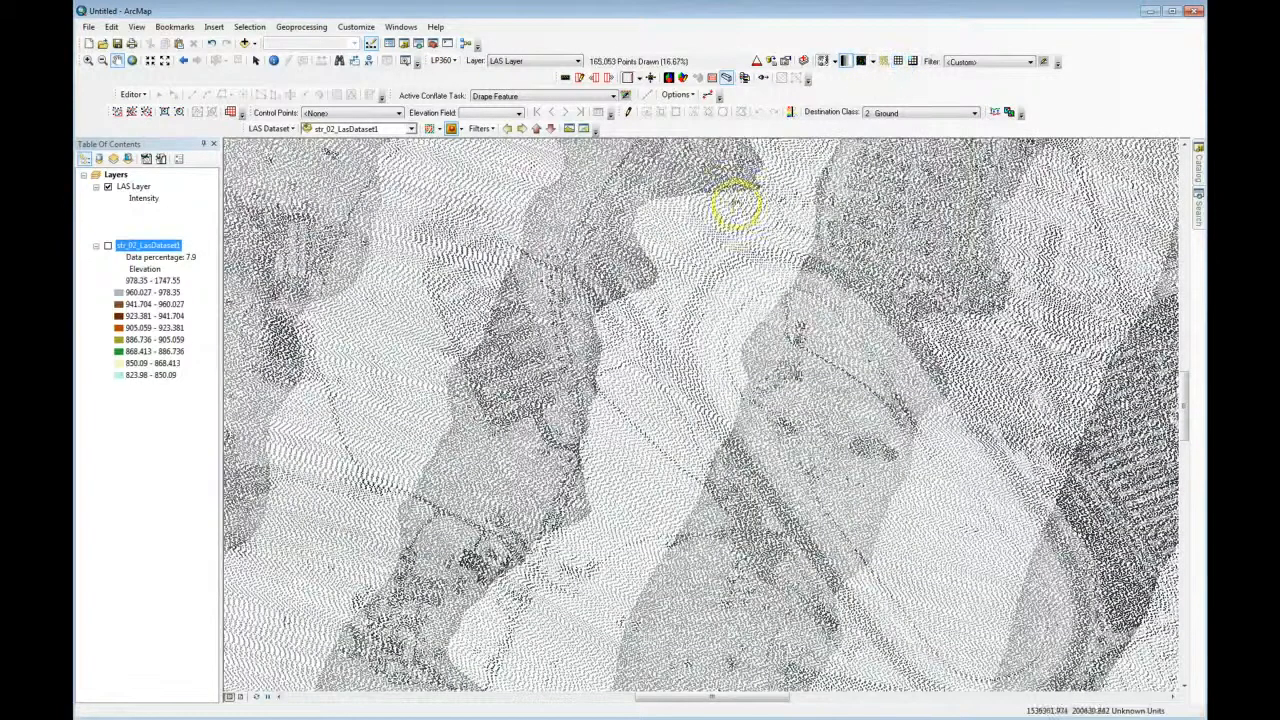
pyautogui.click(756, 60)
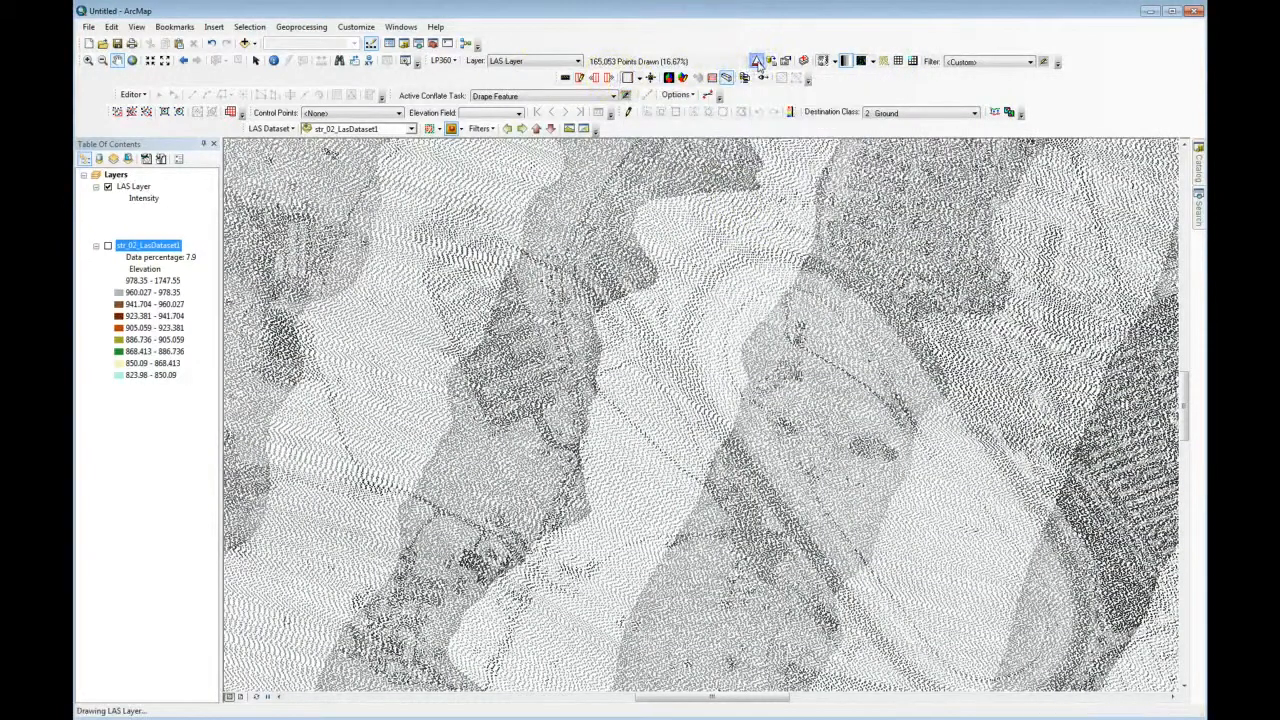
pyautogui.moveTo(740, 471); pyautogui.dragTo(771, 520)
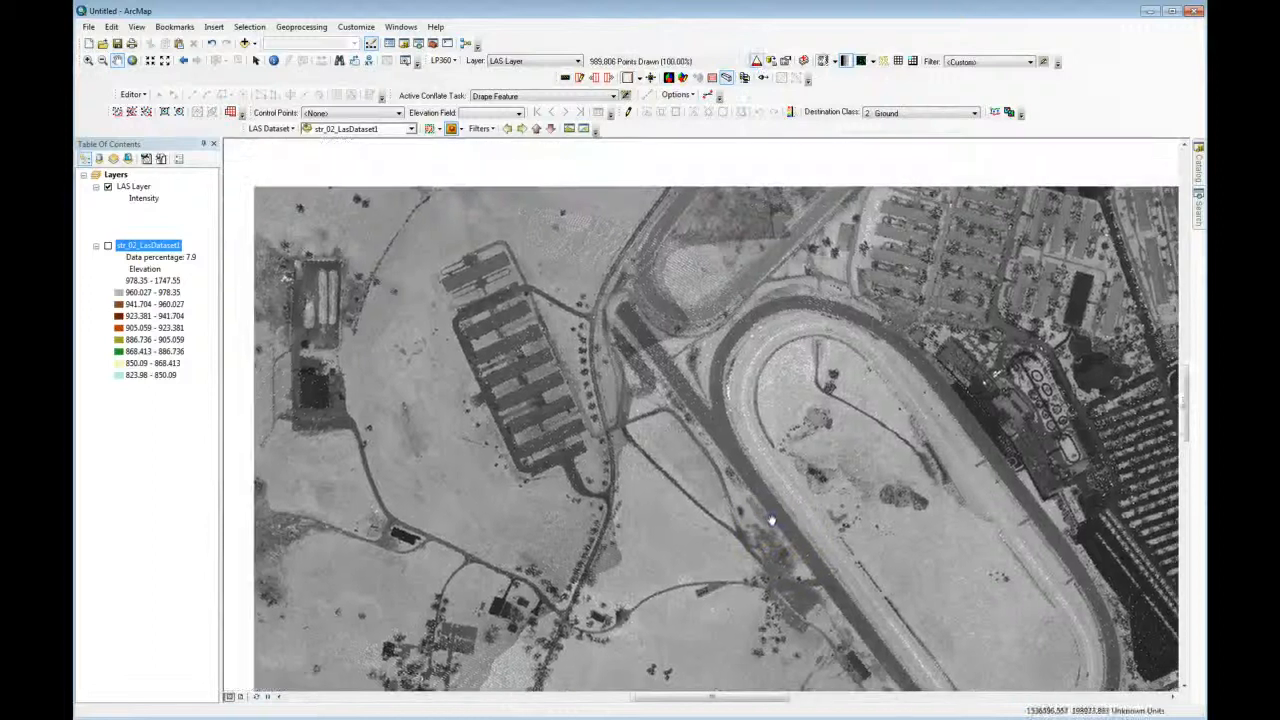
pyautogui.moveTo(652, 419)
pyautogui.mouseDown()
pyautogui.moveTo(714, 455)
pyautogui.moveTo(682, 469)
pyautogui.moveTo(662, 428)
pyautogui.mouseUp()
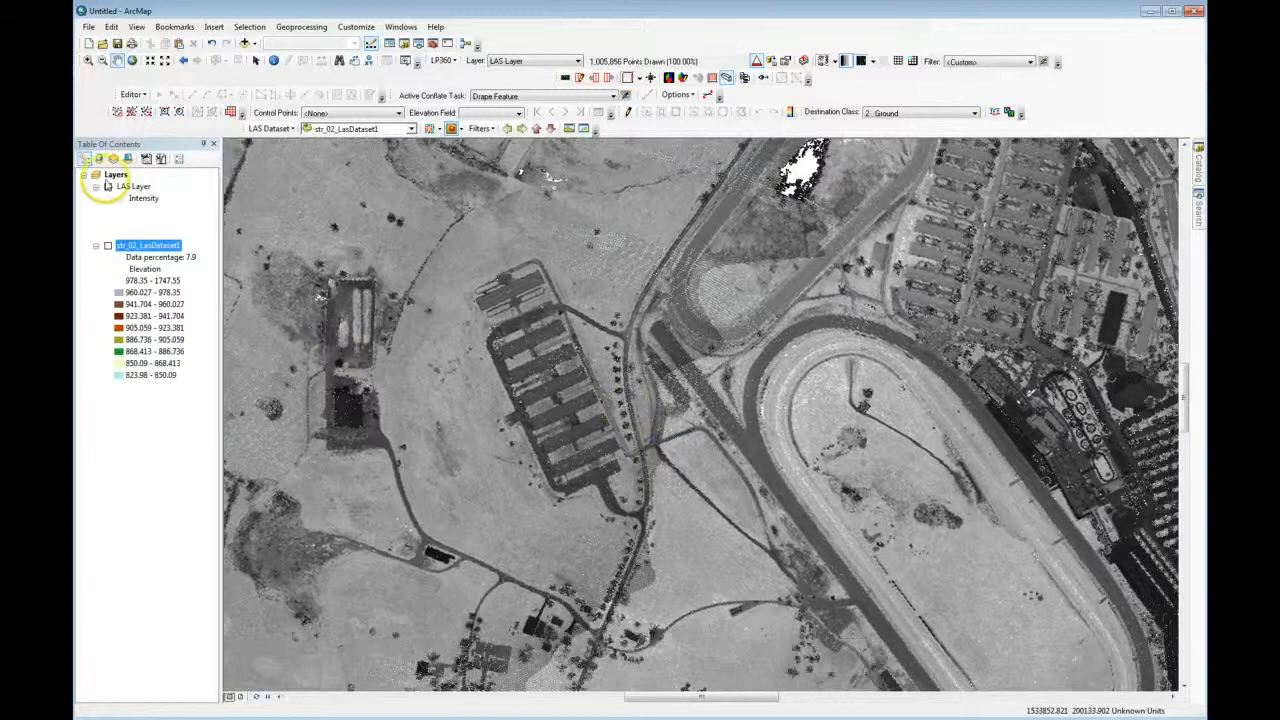
# Display str_02_LasDataset1 instead of LAS Layer, and examine its point symbology and filter options.
pyautogui.click(108, 187)
pyautogui.click(108, 245)
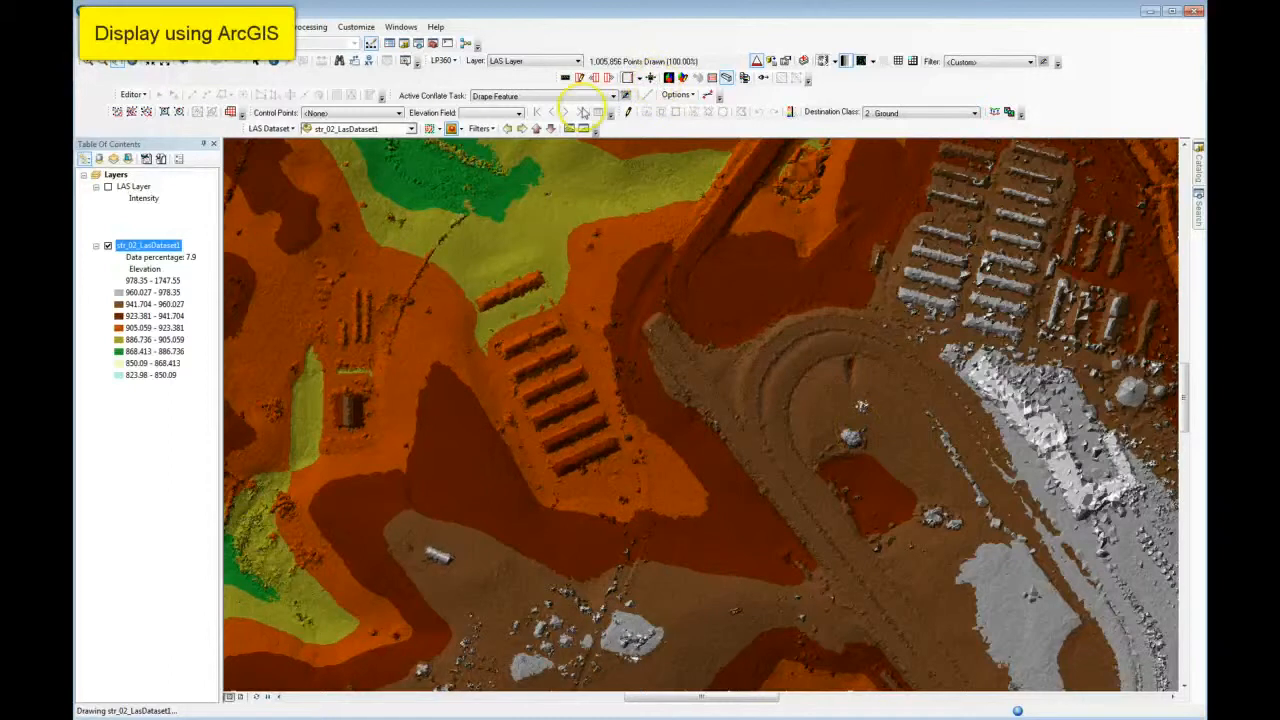
pyautogui.click(438, 130)
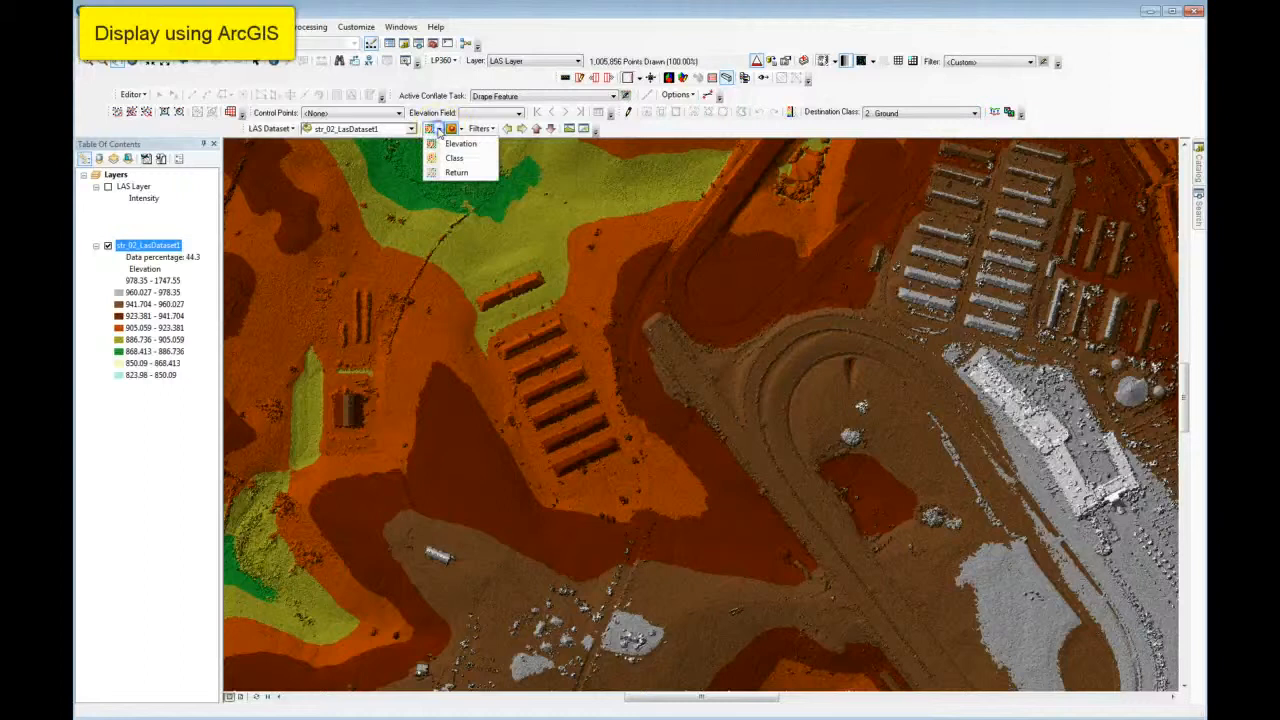
pyautogui.click(440, 131)
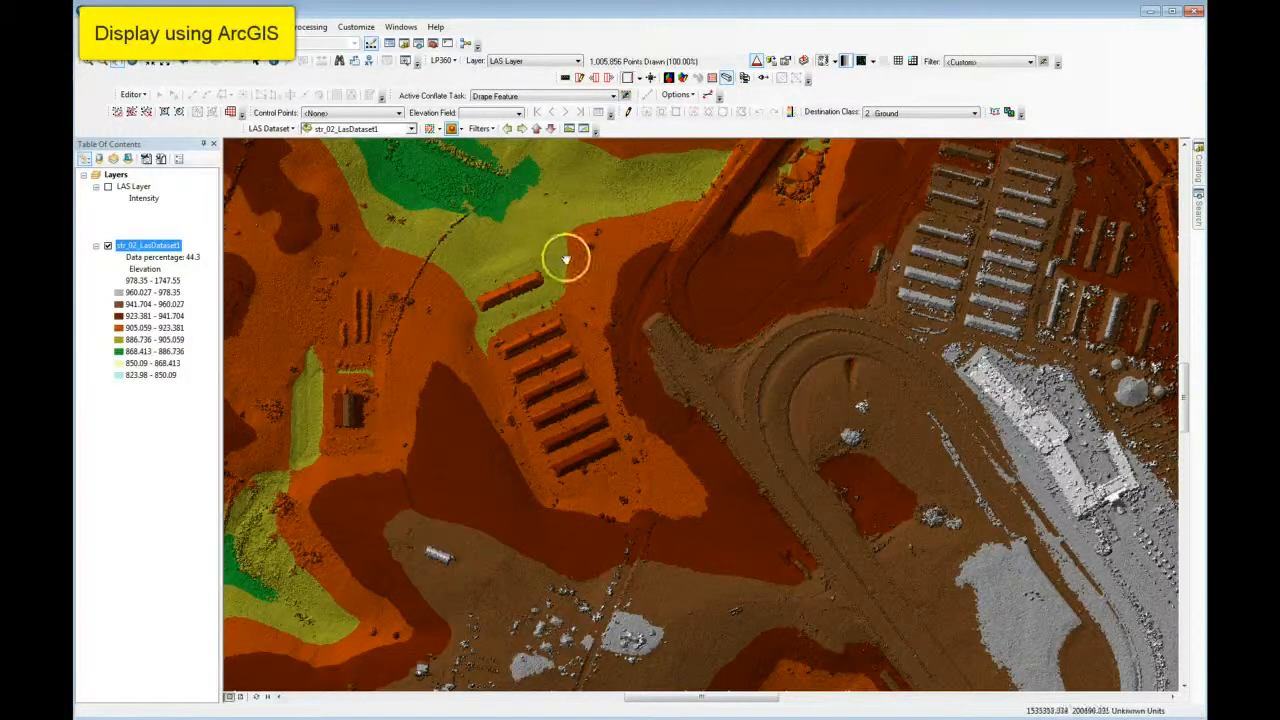
pyautogui.click(491, 130)
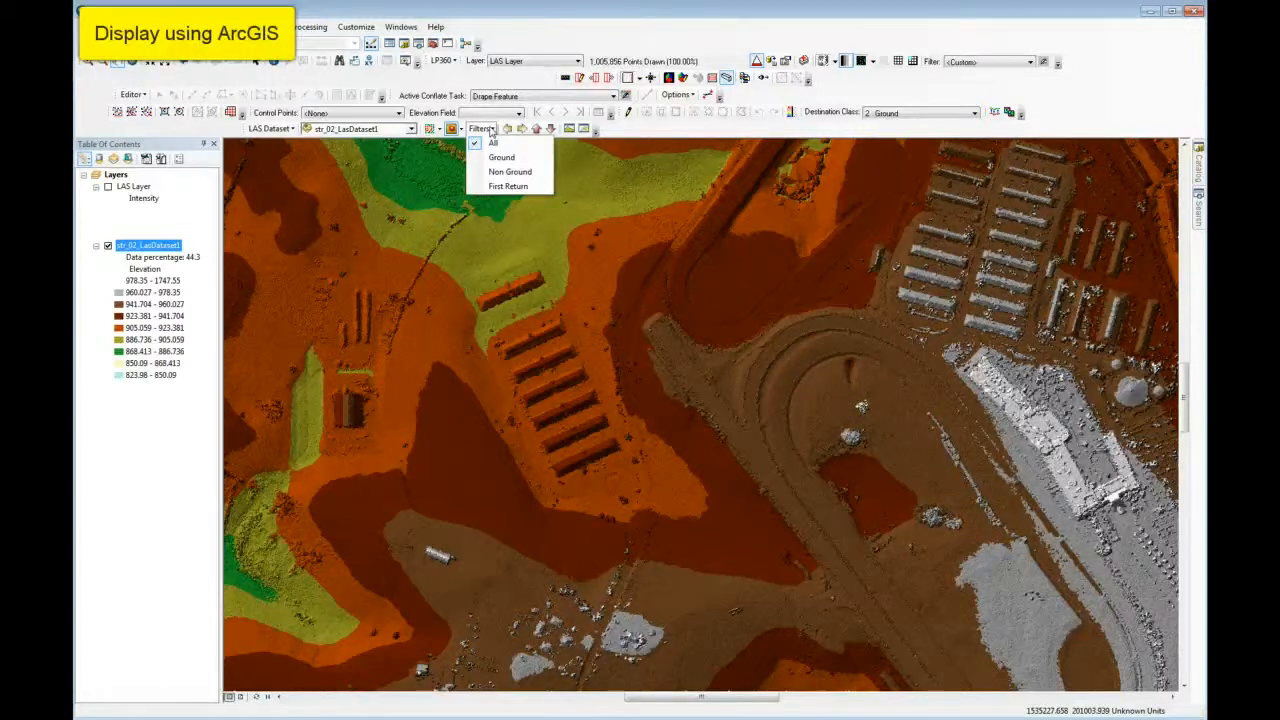
pyautogui.click(440, 129)
pyautogui.click(438, 129)
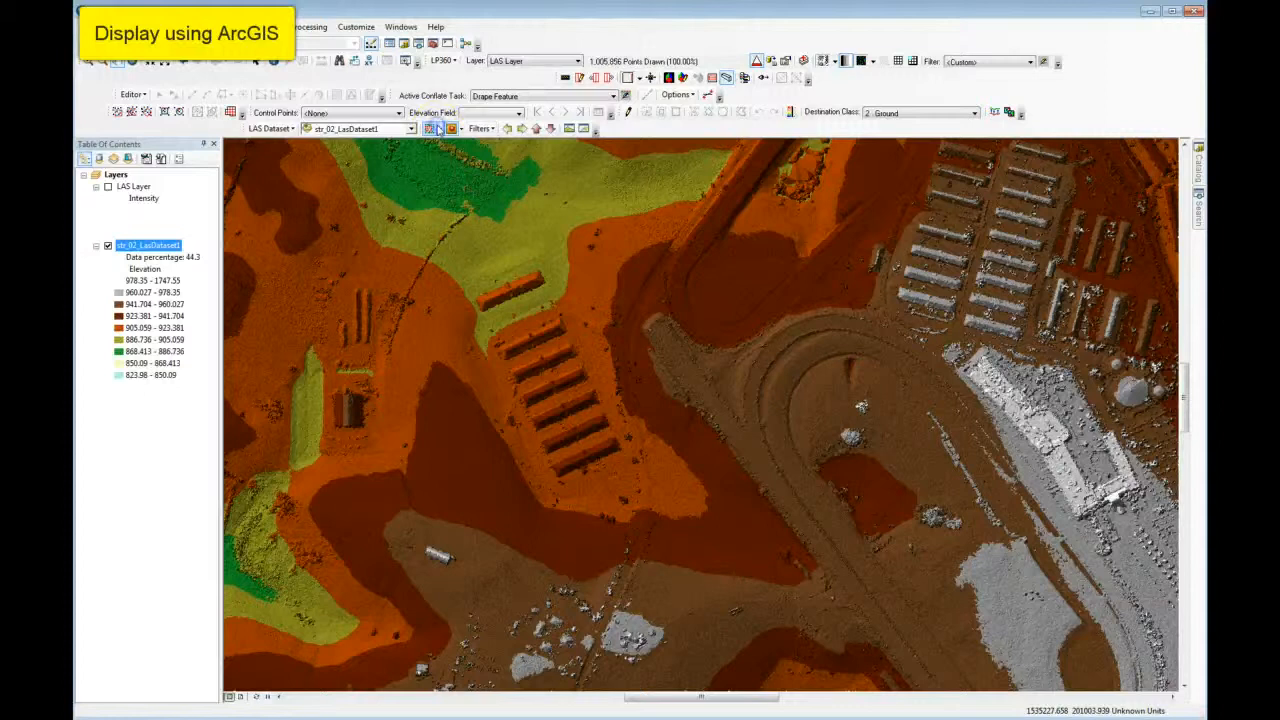
# Symbolize the str_02_LasDataset1 points by class, and filter the display to Ground points only.
pyautogui.click(440, 129)
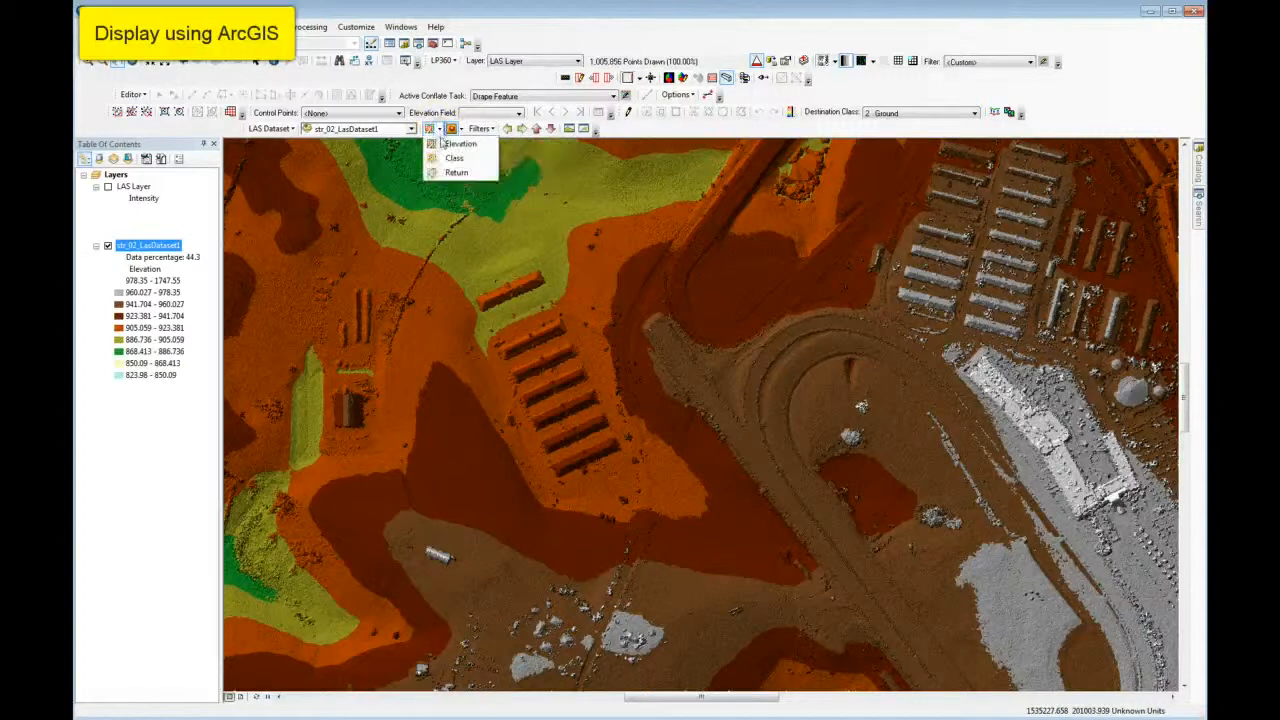
pyautogui.click(440, 157)
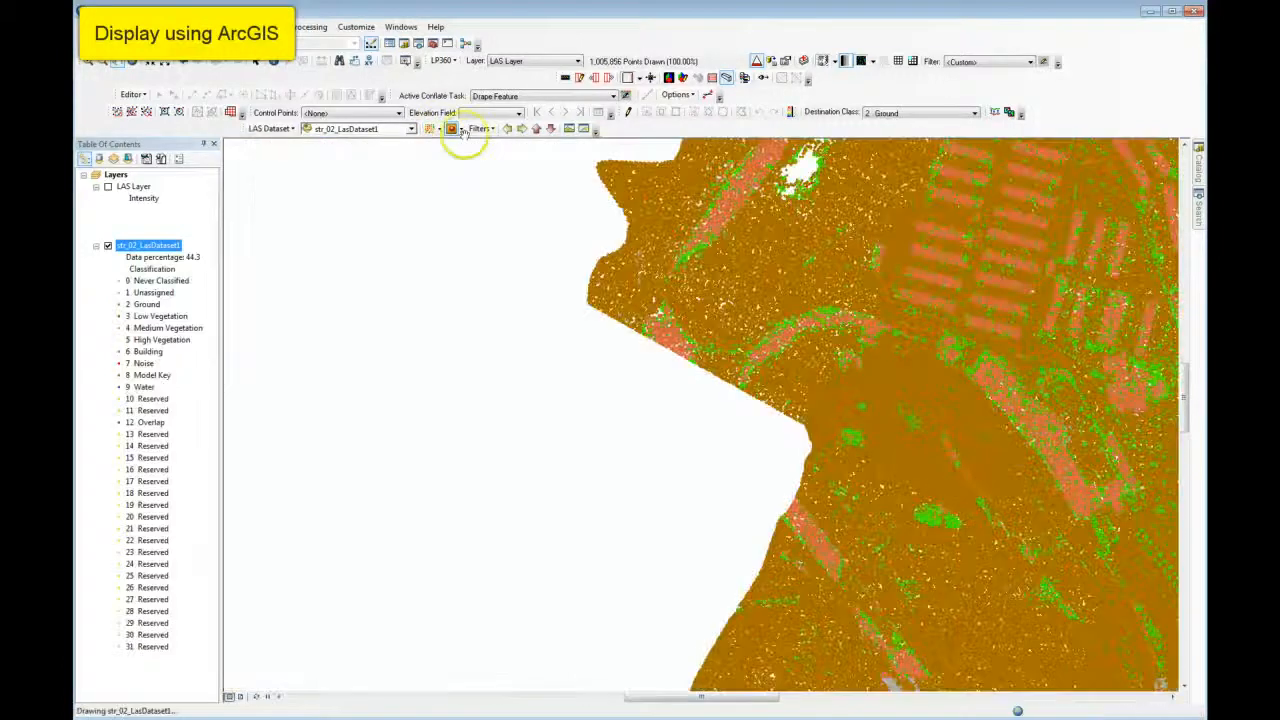
pyautogui.click(460, 130)
pyautogui.click(478, 129)
pyautogui.click(480, 129)
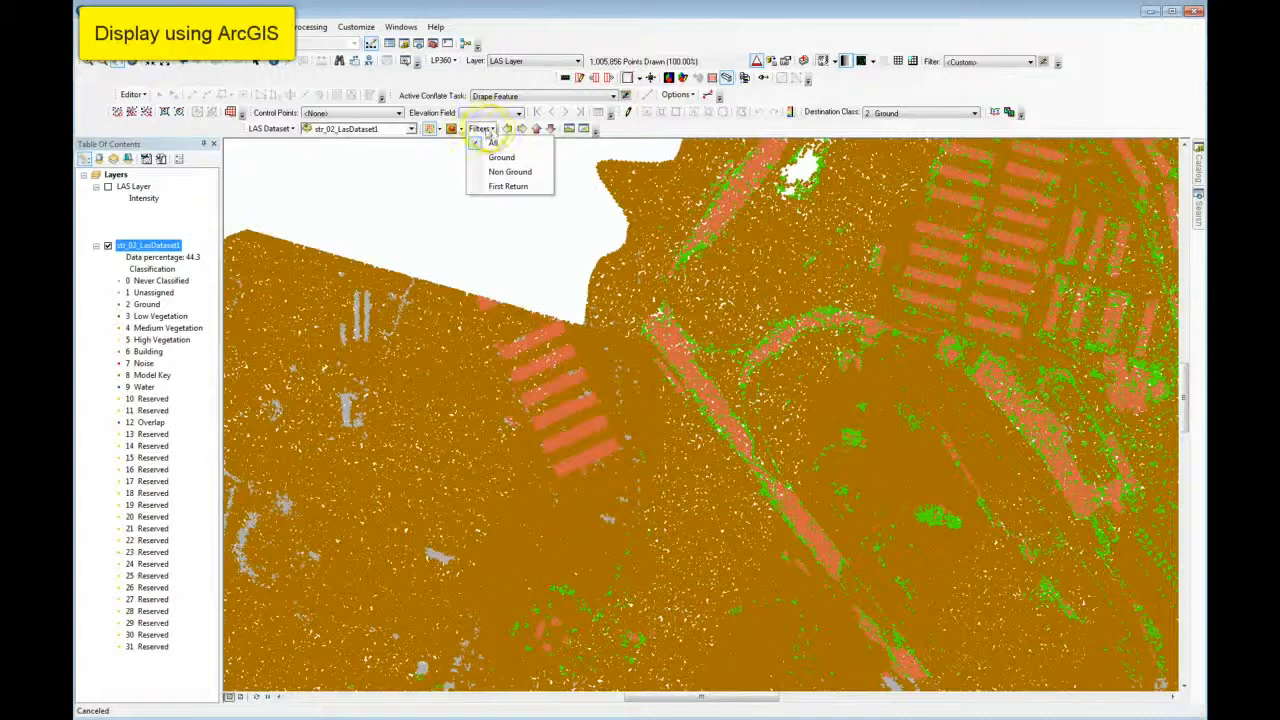
pyautogui.click(478, 158)
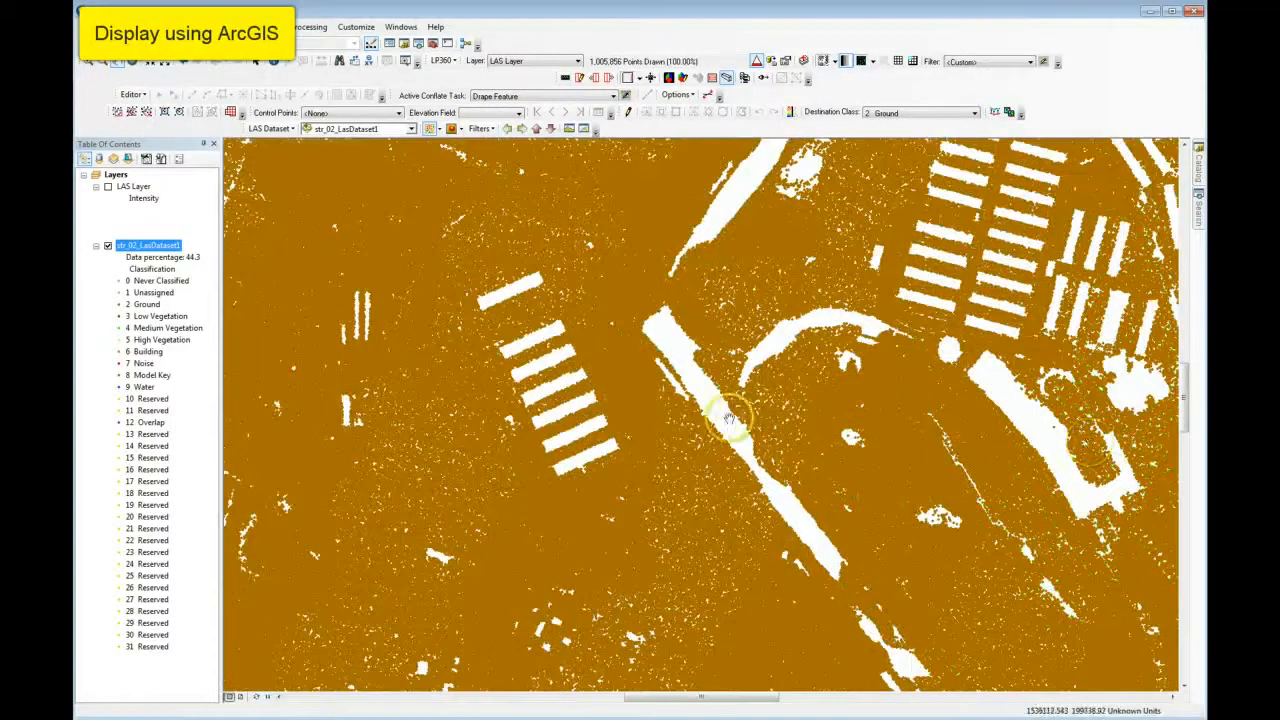
# Try to cut a LAS dataset profile about 12,398 long and 56 wide from the western data edge to the eastern side.
pyautogui.scroll(3, 730, 415)
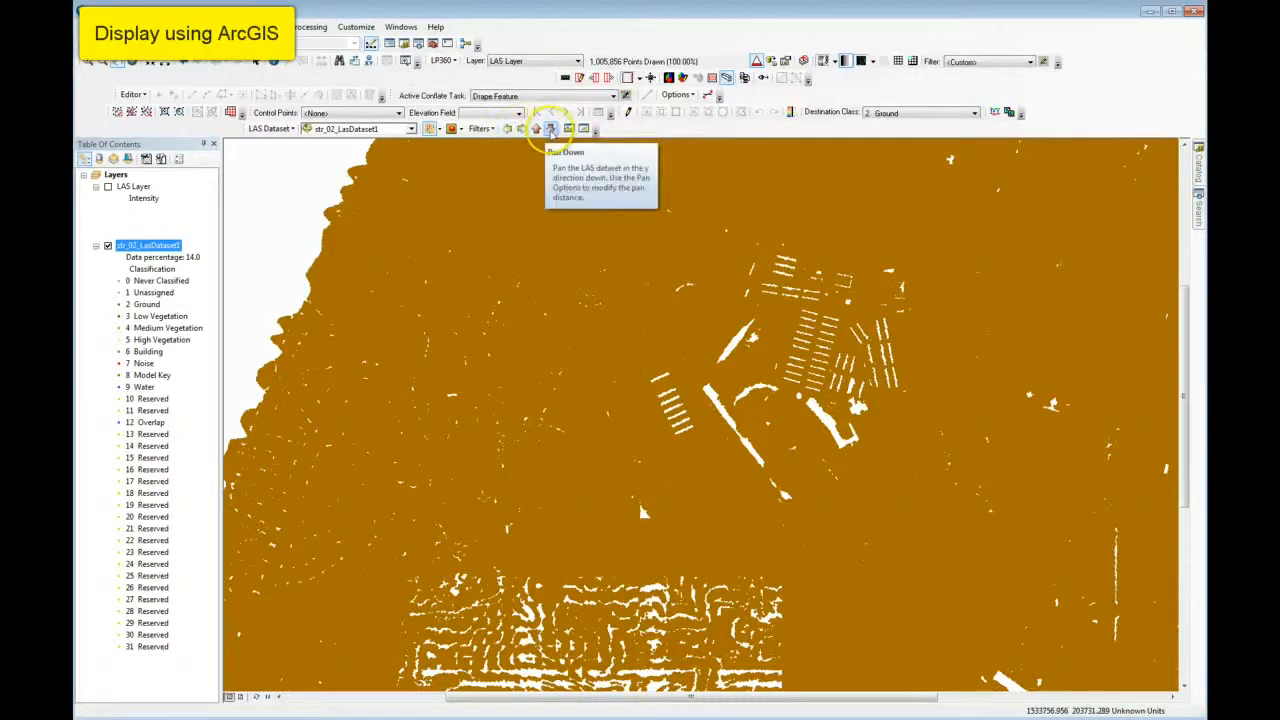
pyautogui.moveTo(641, 288)
pyautogui.mouseDown()
pyautogui.moveTo(734, 372)
pyautogui.moveTo(643, 317)
pyautogui.mouseUp()
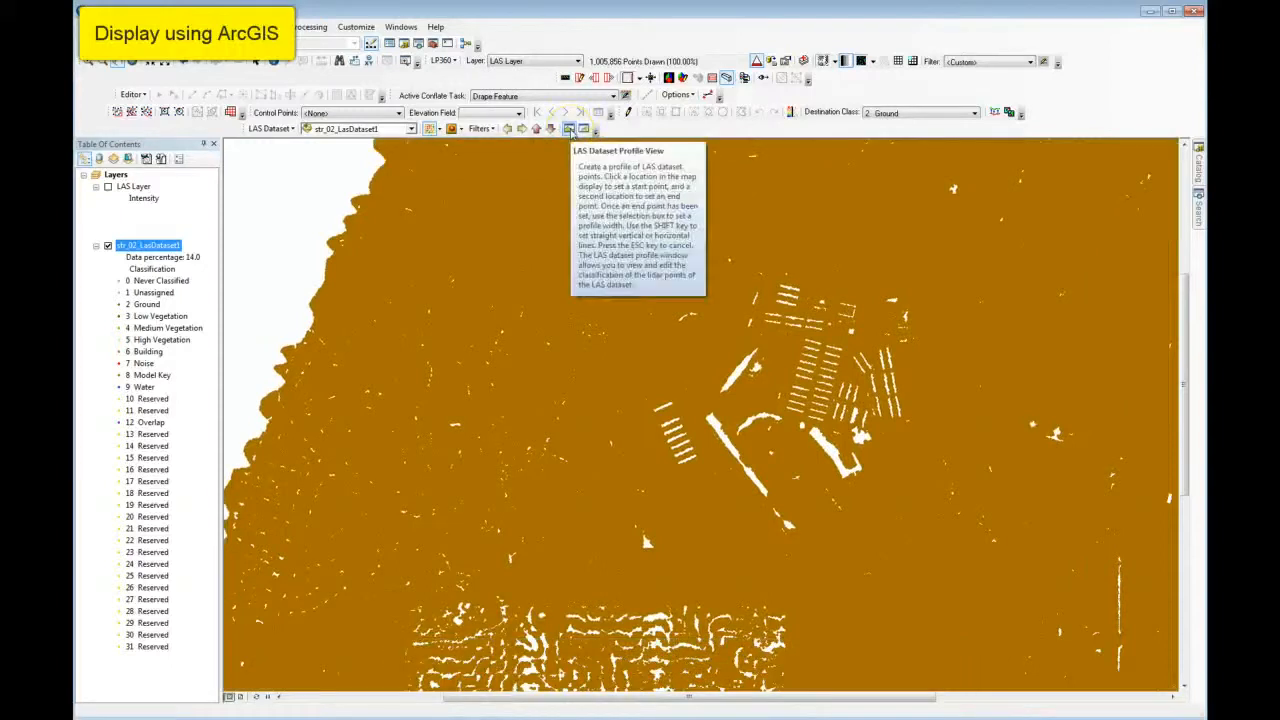
pyautogui.click(569, 129)
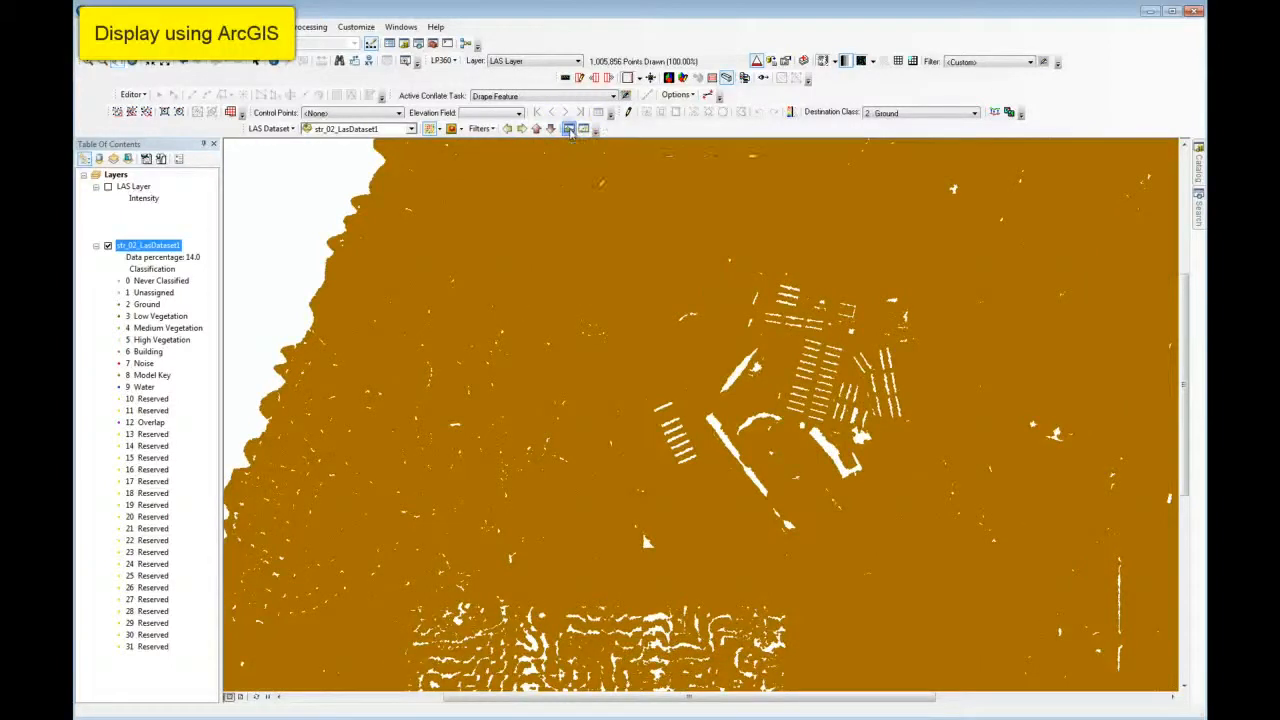
pyautogui.click(290, 335)
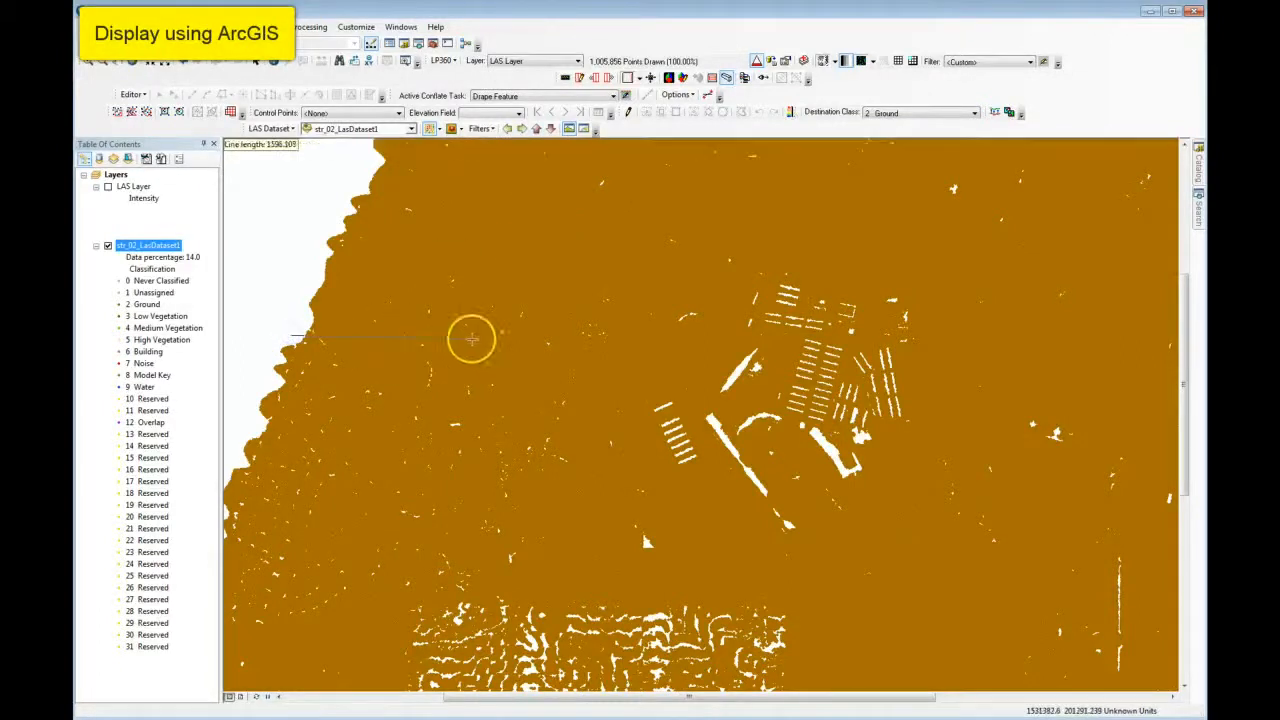
pyautogui.click(1157, 329)
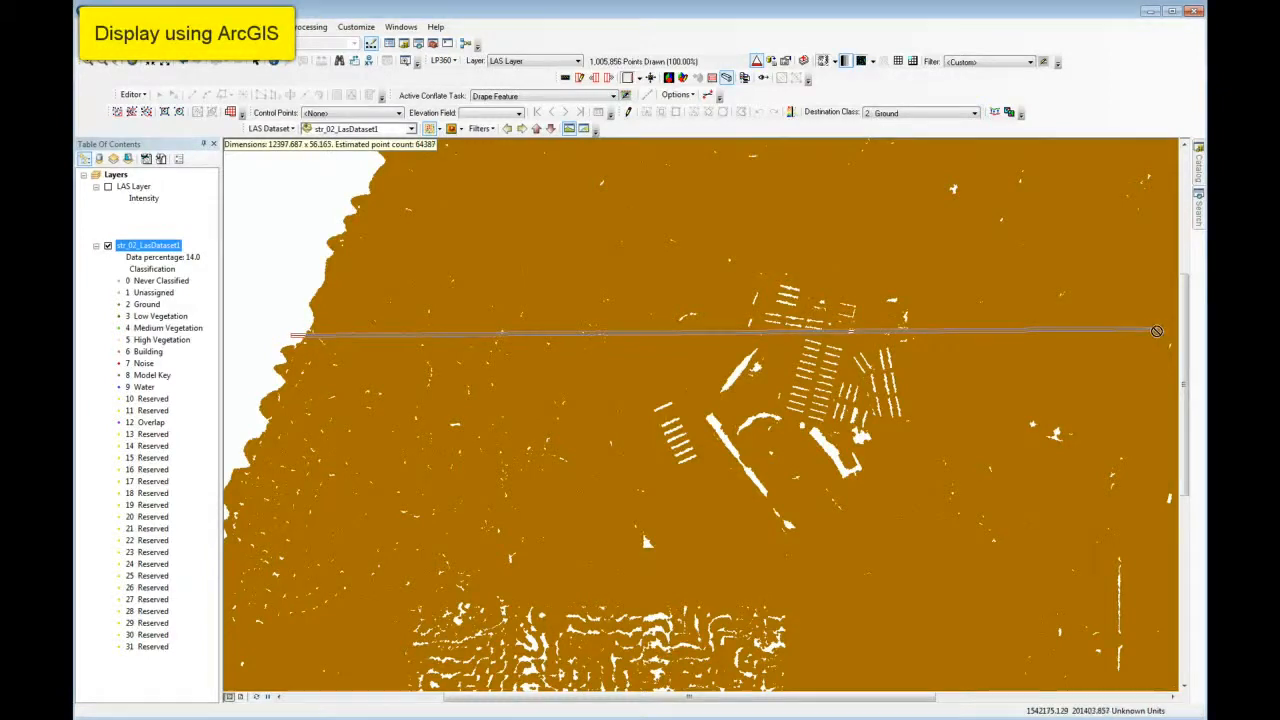
pyautogui.click(1141, 330)
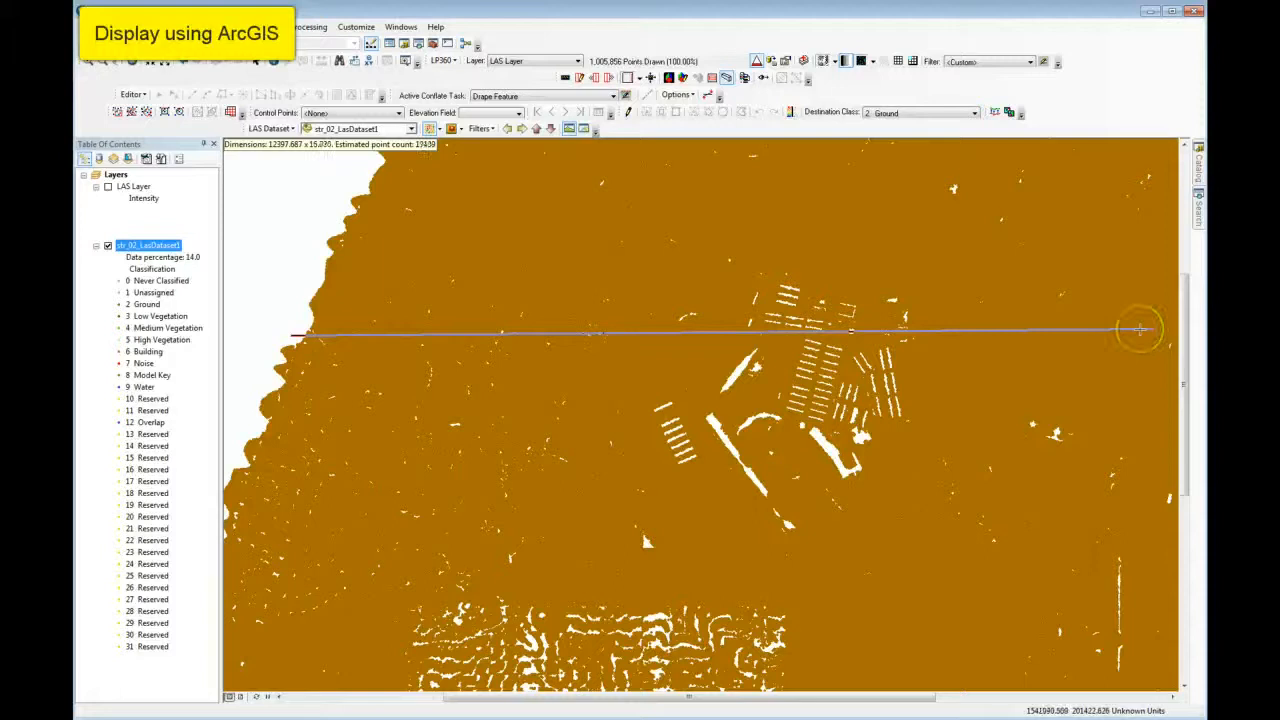
# Try a shorter LAS dataset profile, about 3,491 long and 75 wide, running east from the western data edge.
pyautogui.click(328, 318)
pyautogui.click(569, 316)
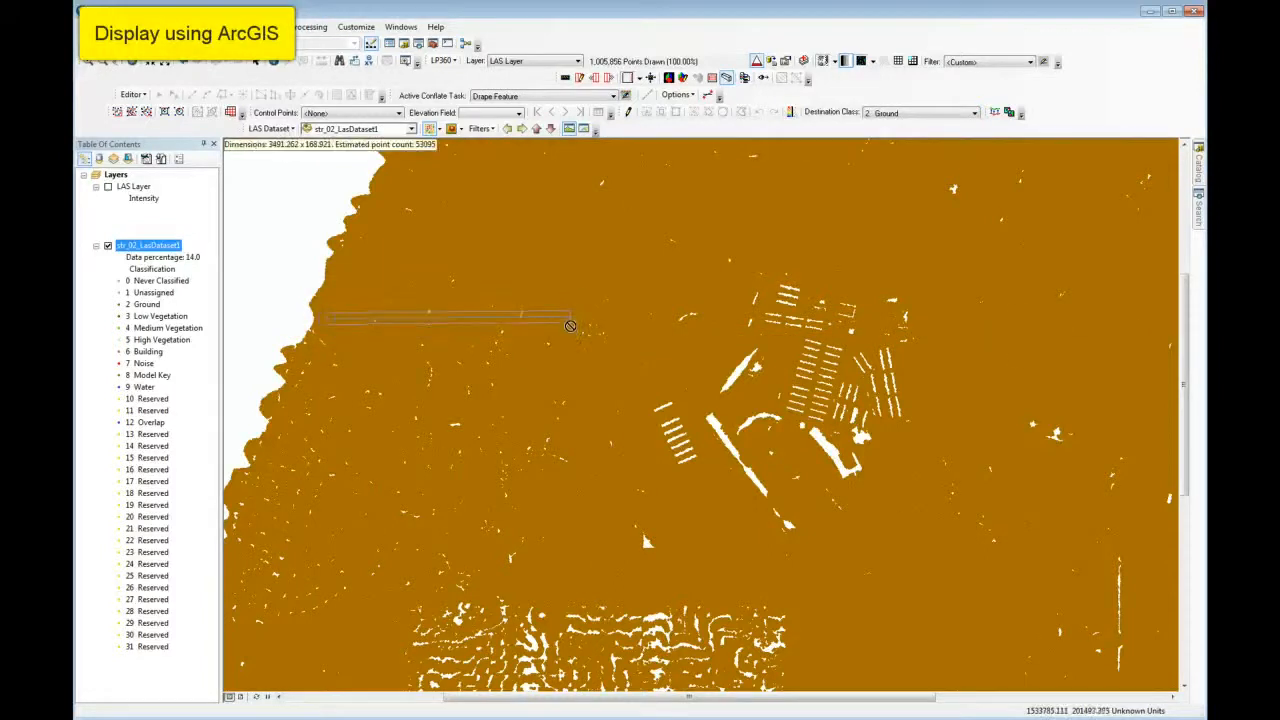
pyautogui.click(568, 318)
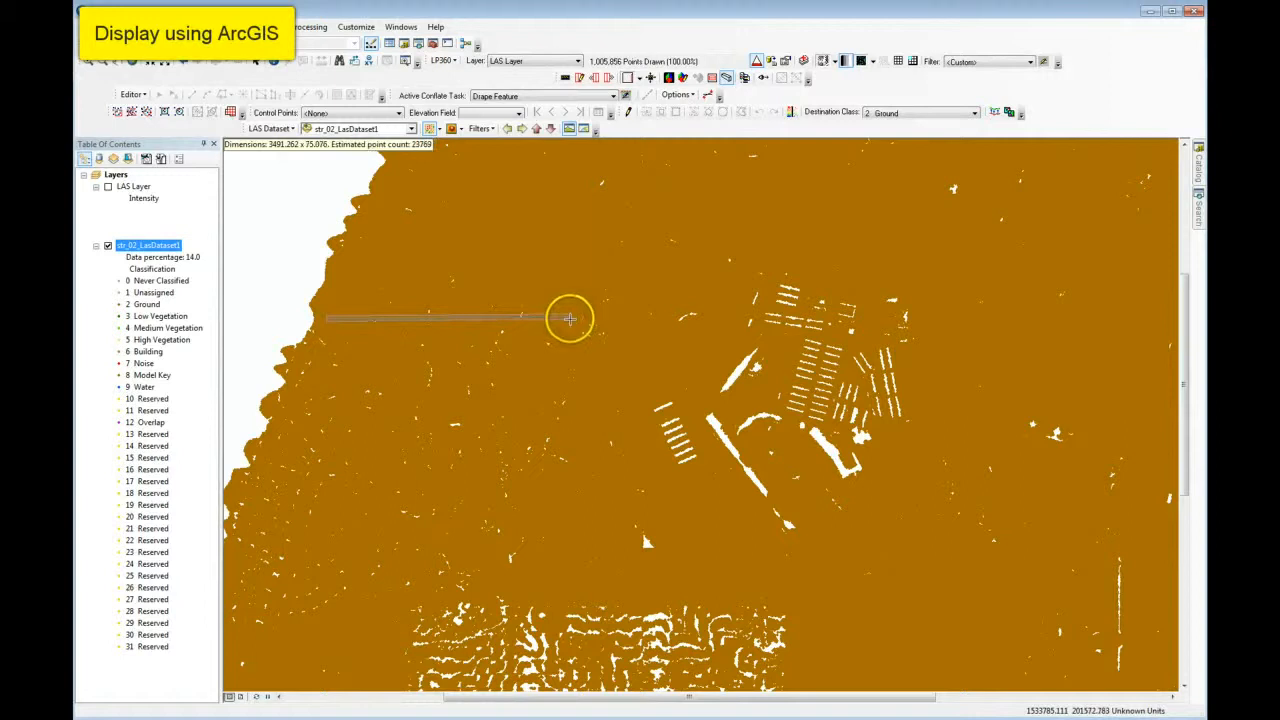
# Cut an east-west profile about 10,971 long and 75 wide through the northern buildings, and replace it with a parallel one just north, about 10,568 long.
pyautogui.click(345, 313)
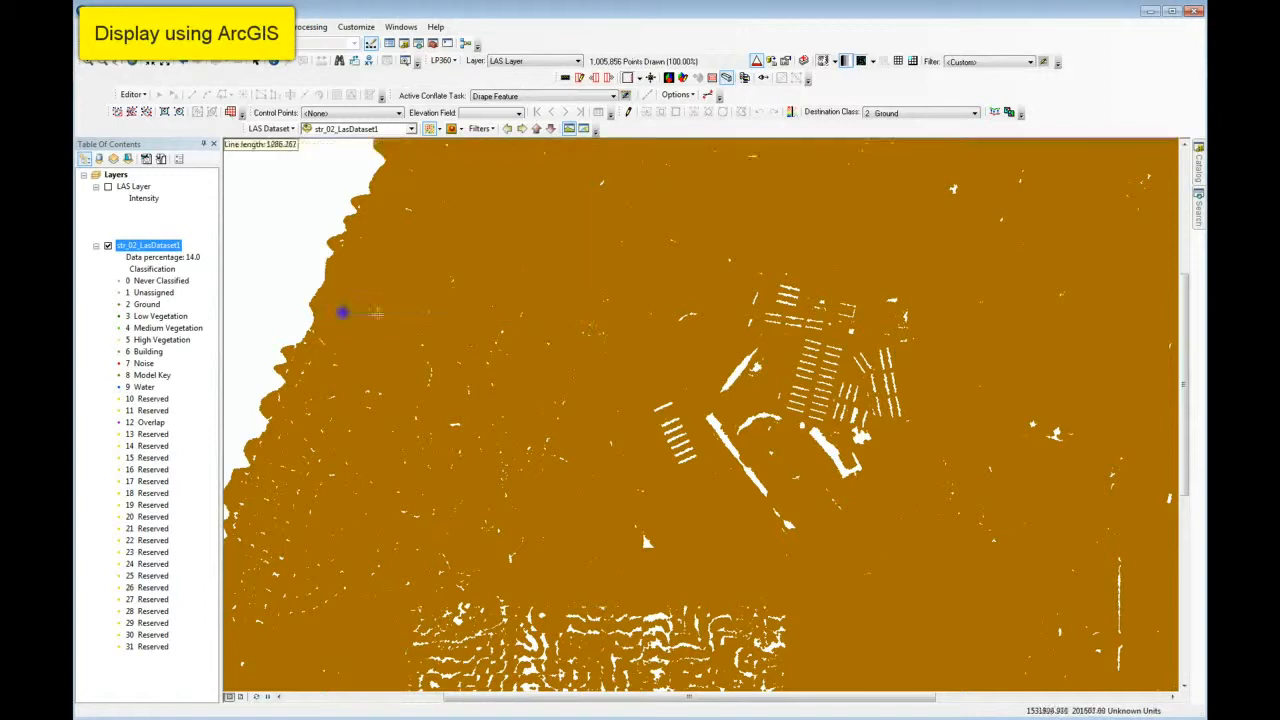
pyautogui.click(1109, 309)
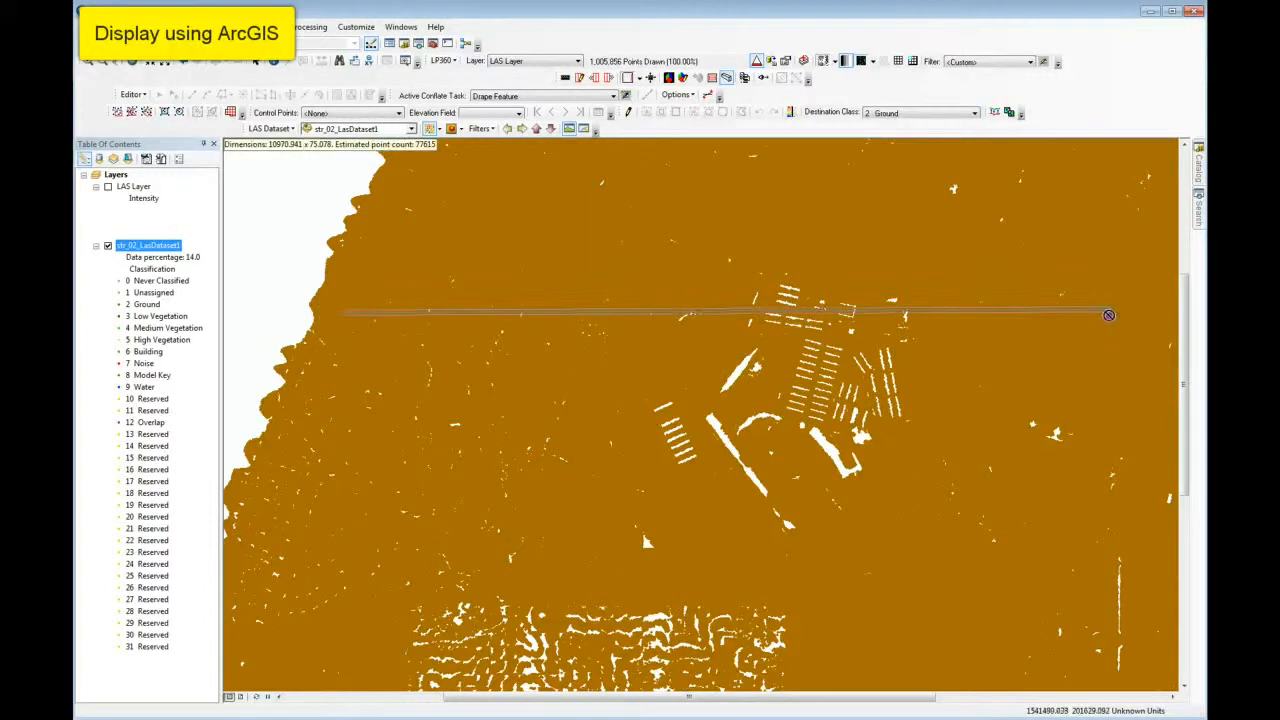
pyautogui.click(1079, 306)
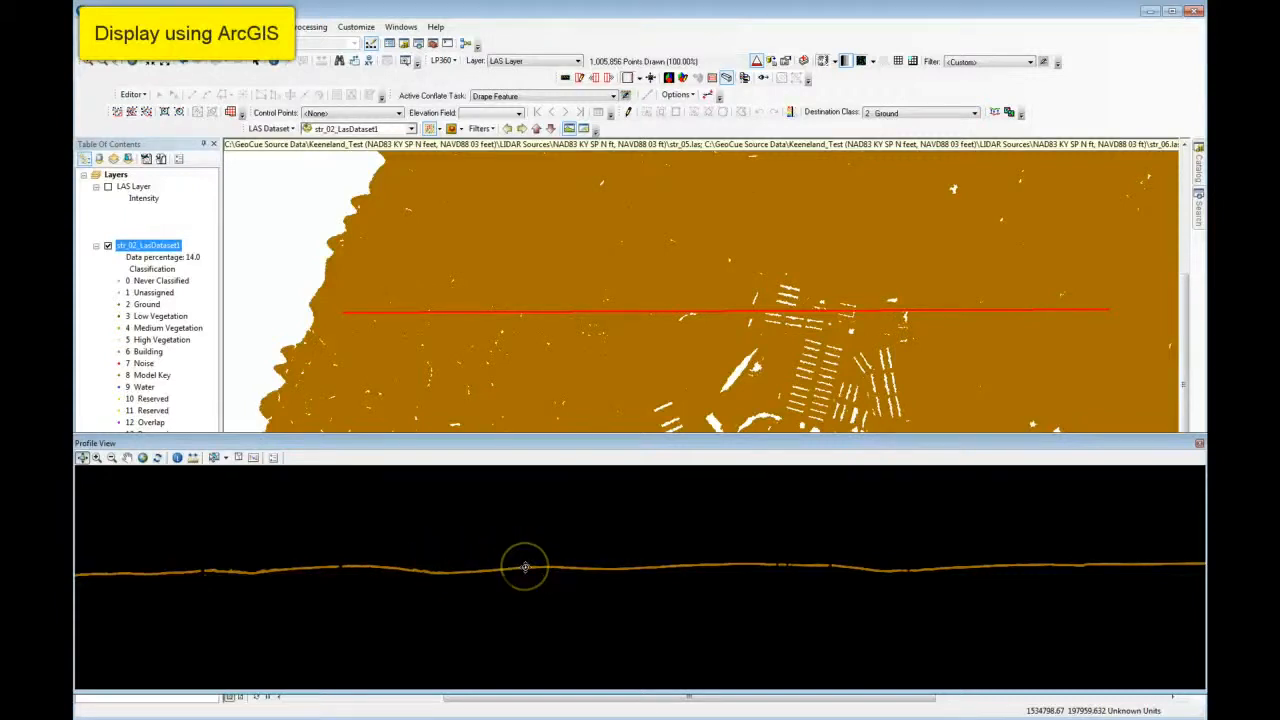
pyautogui.click(355, 270)
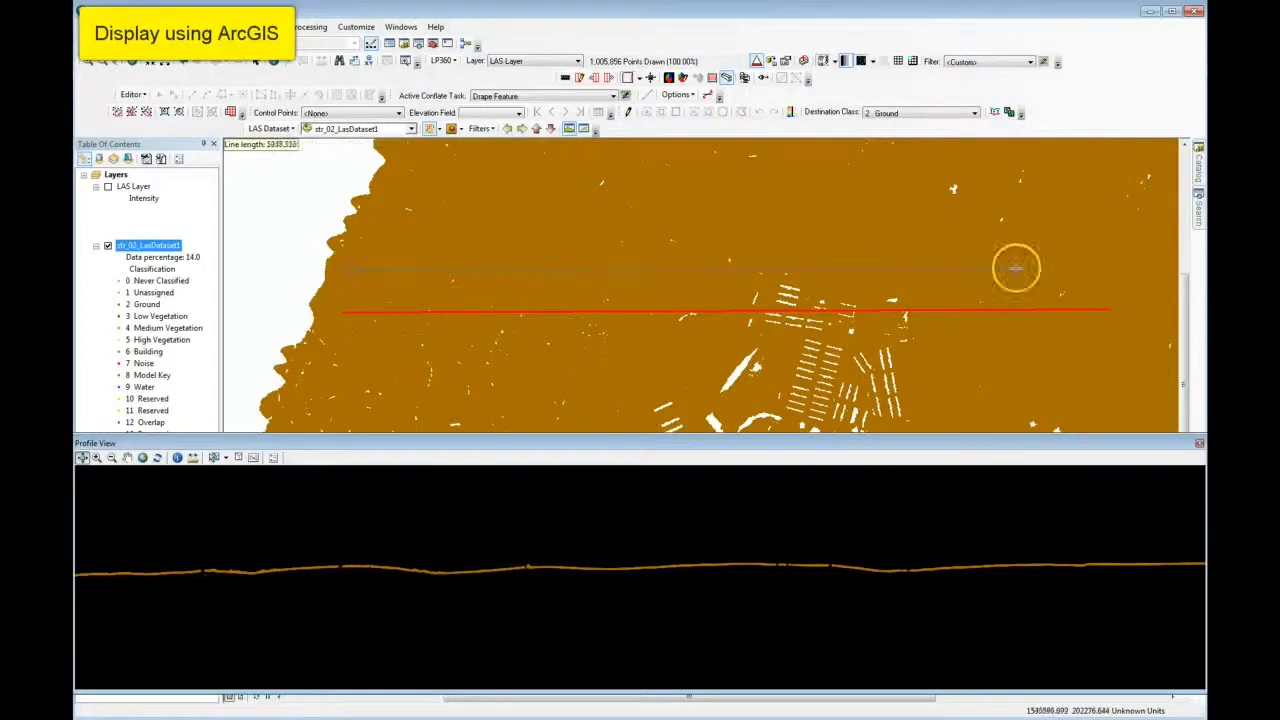
pyautogui.click(1091, 264)
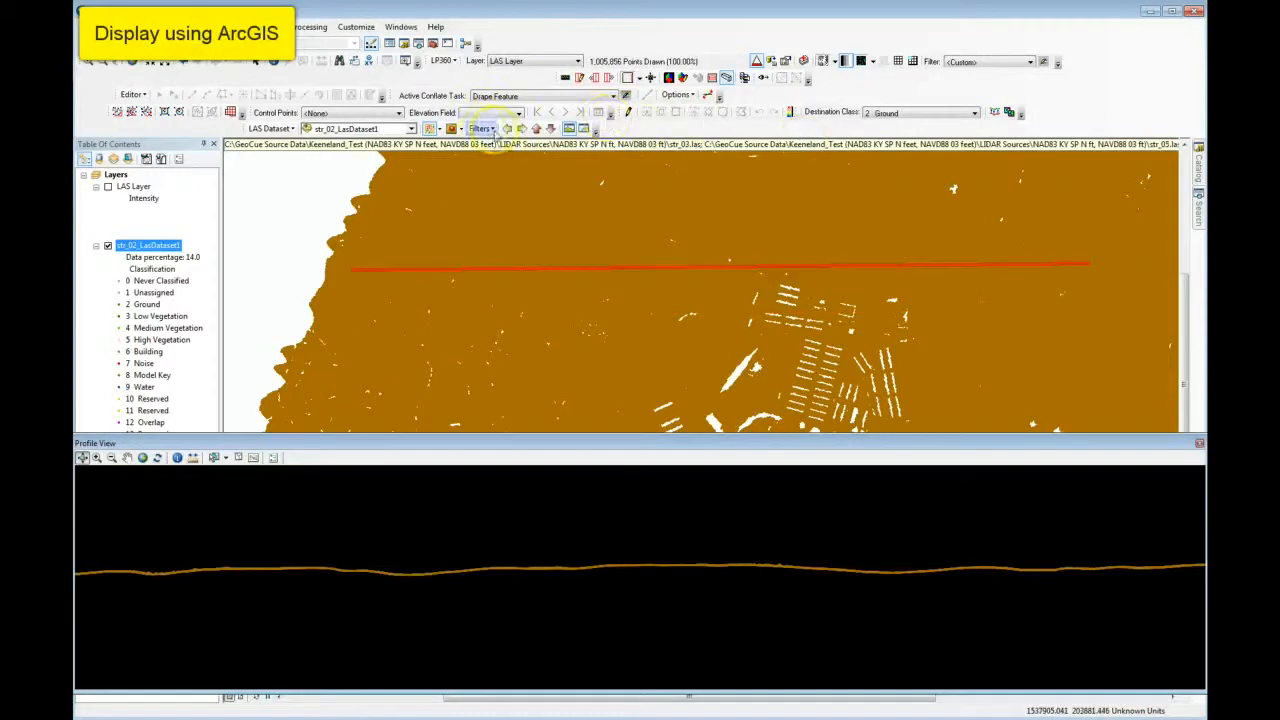
# Set the LAS dataset filter back to All points, and refresh the profile view.
pyautogui.click(480, 129)
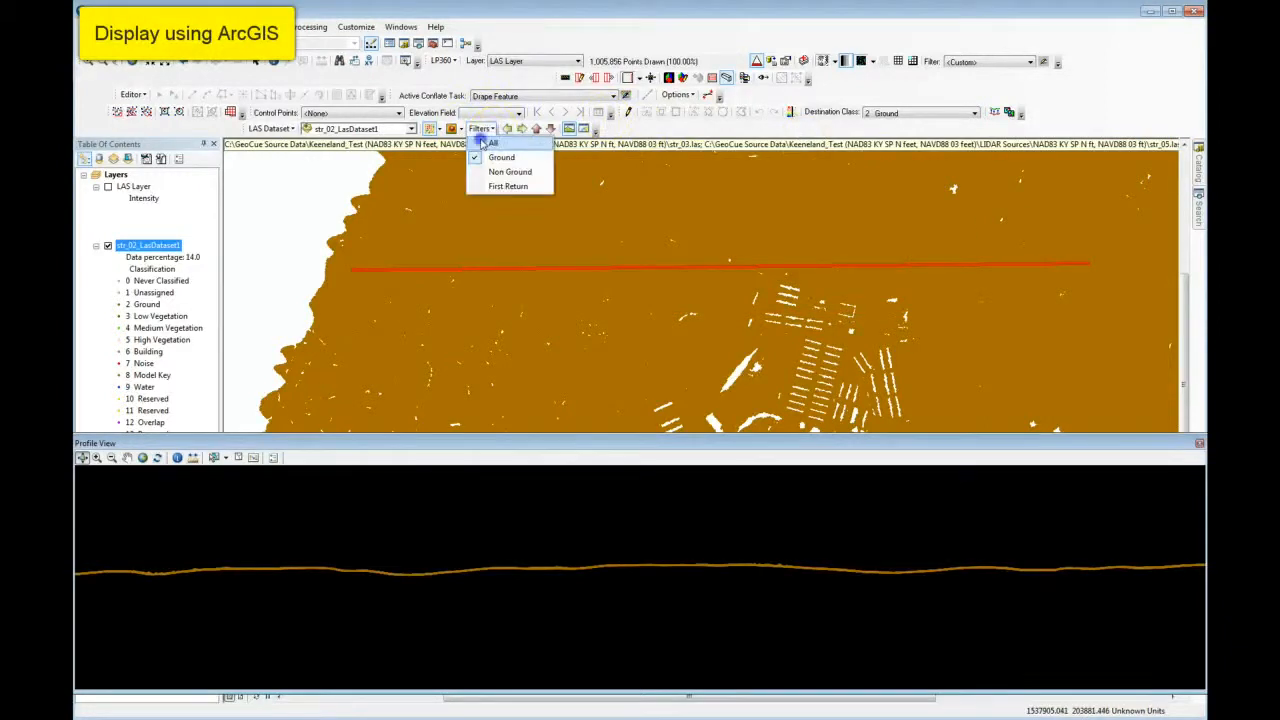
pyautogui.click(481, 144)
pyautogui.click(1089, 338)
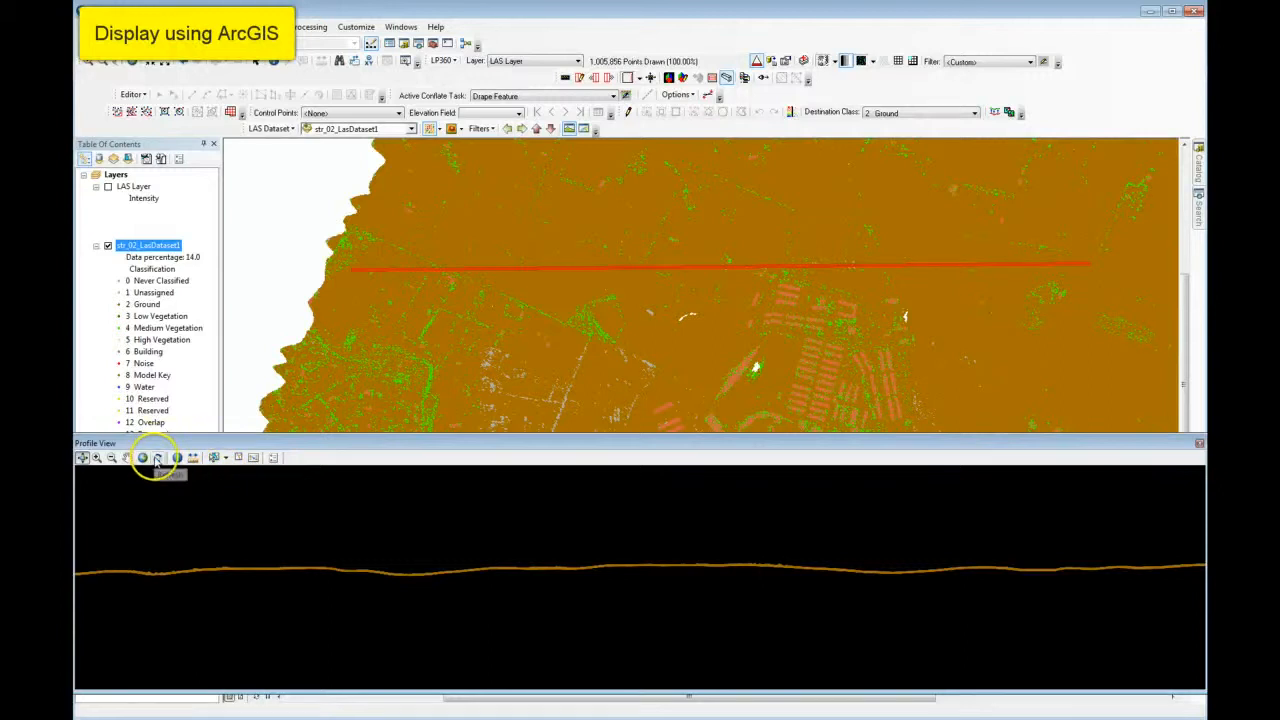
pyautogui.click(156, 458)
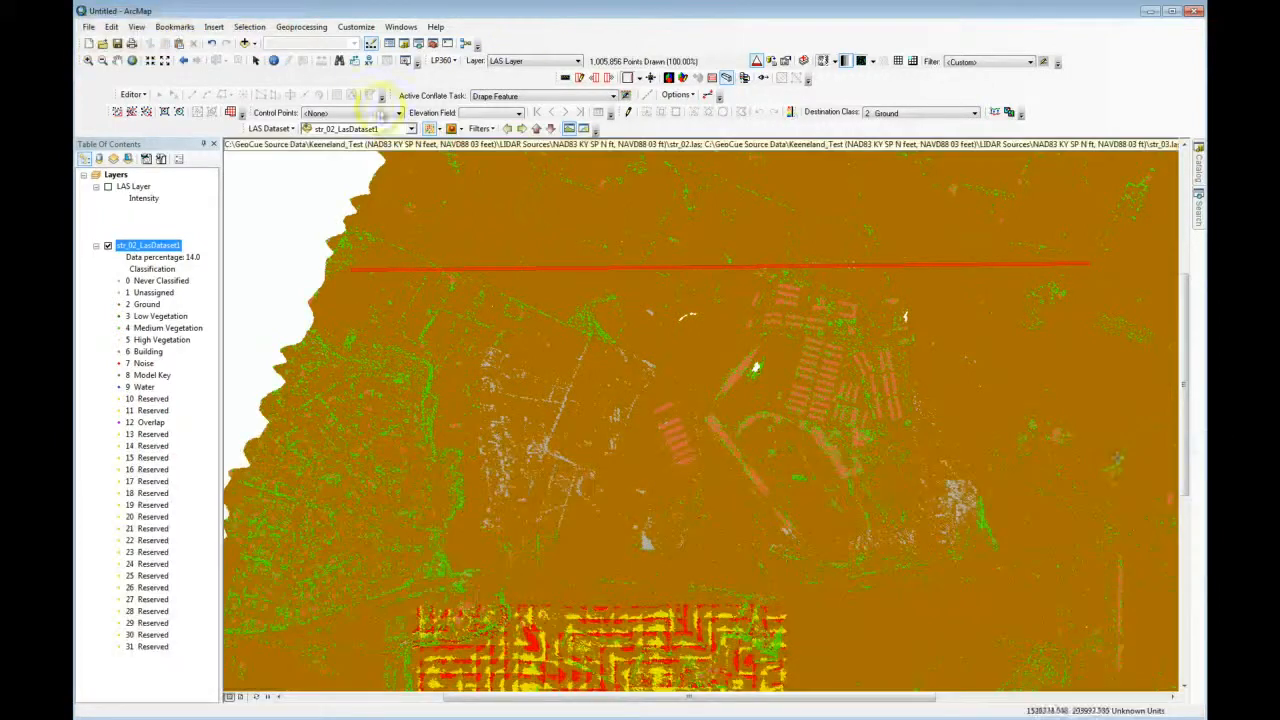
# Display LAS Layer instead of str_02_LasDataset1, and draw it as points rather than a TIN surface.
pyautogui.click(108, 246)
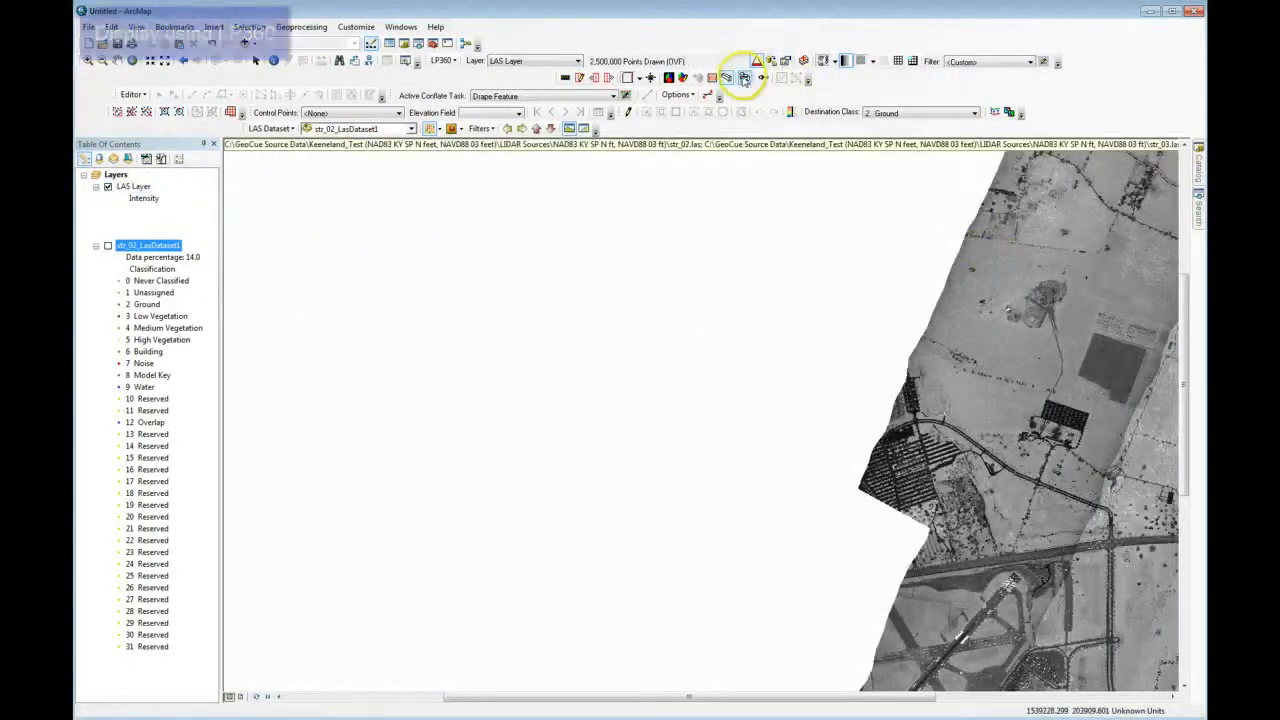
pyautogui.click(757, 61)
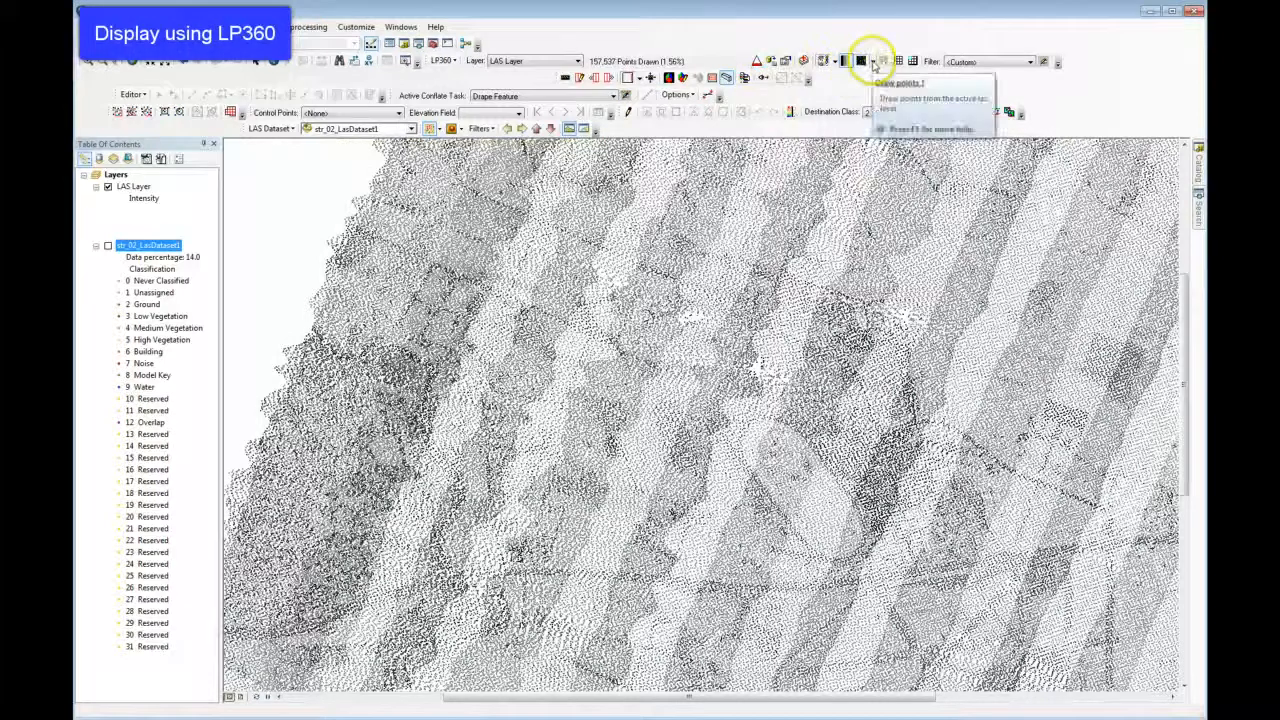
# Look through the LP360 surface display options, and symbolize the LAS Layer points by classification.
pyautogui.click(873, 63)
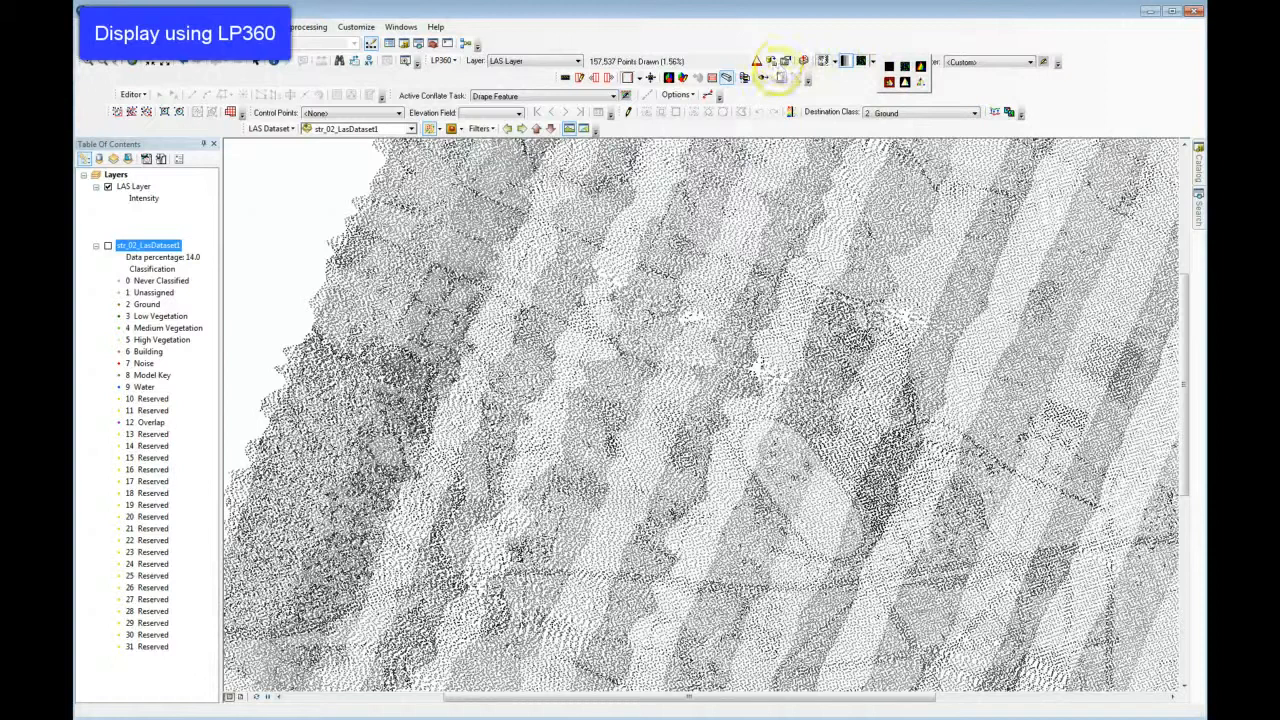
pyautogui.click(889, 66)
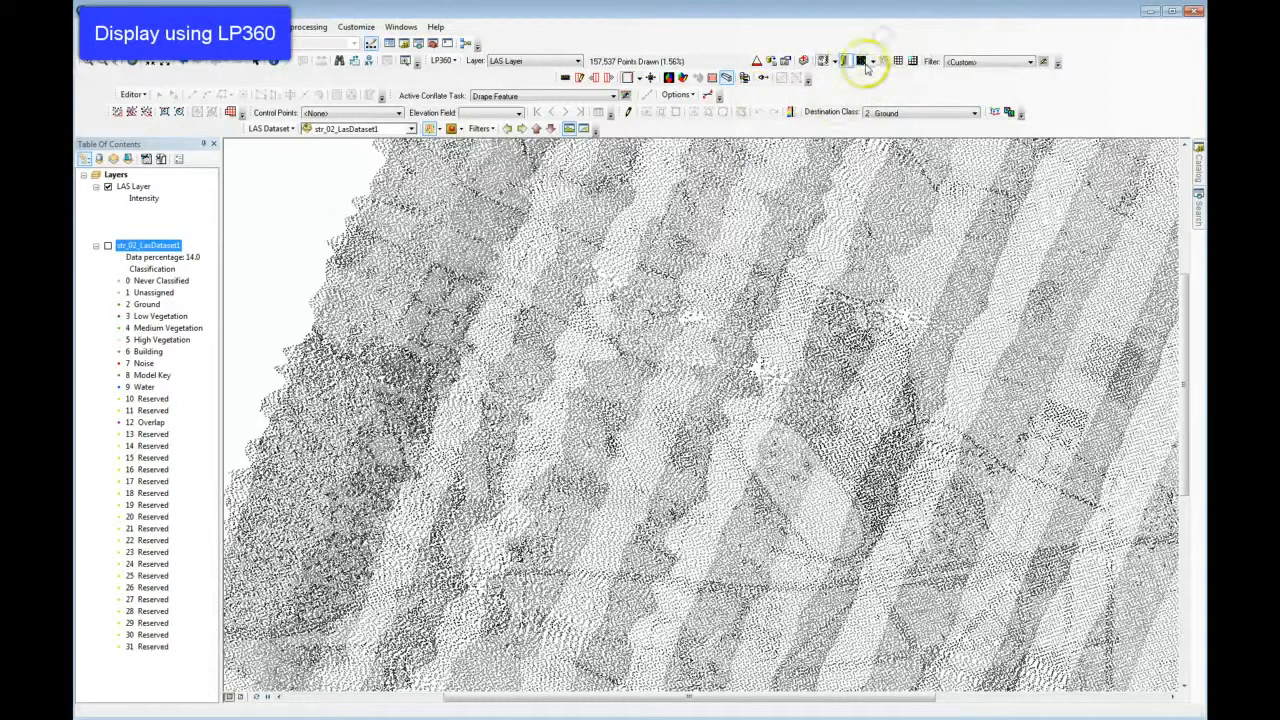
pyautogui.click(846, 62)
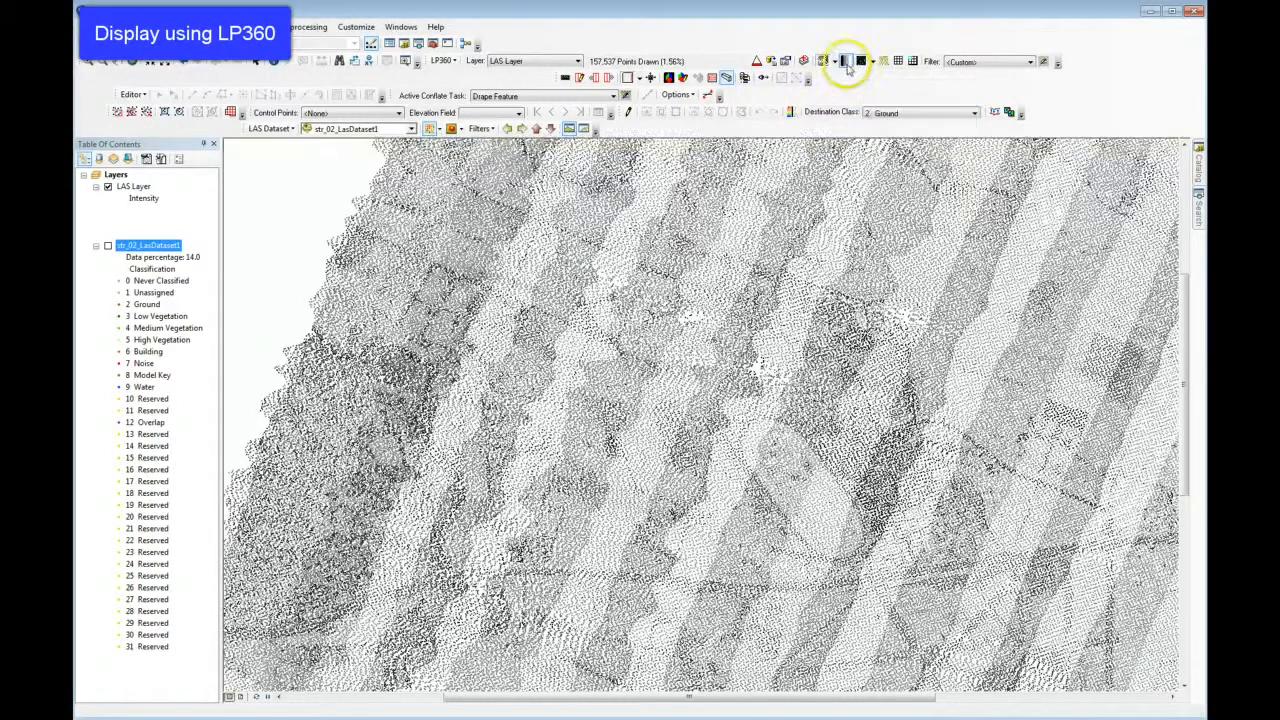
pyautogui.click(834, 61)
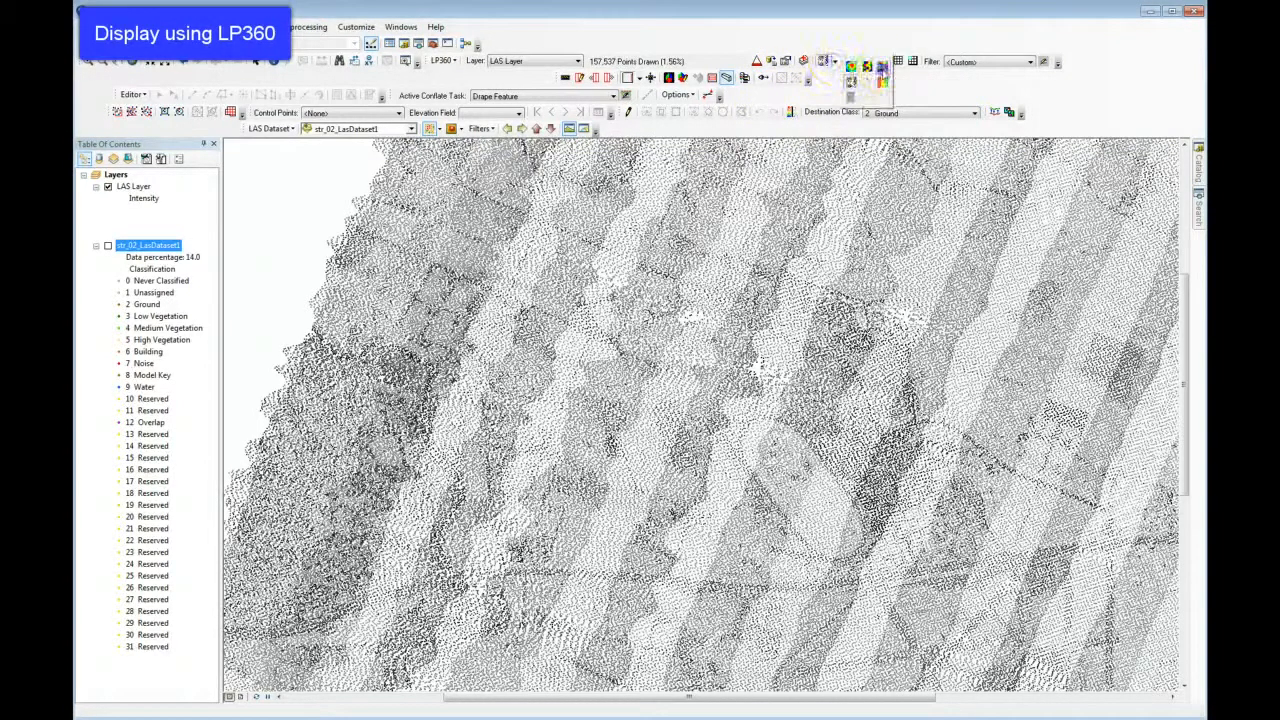
pyautogui.click(883, 70)
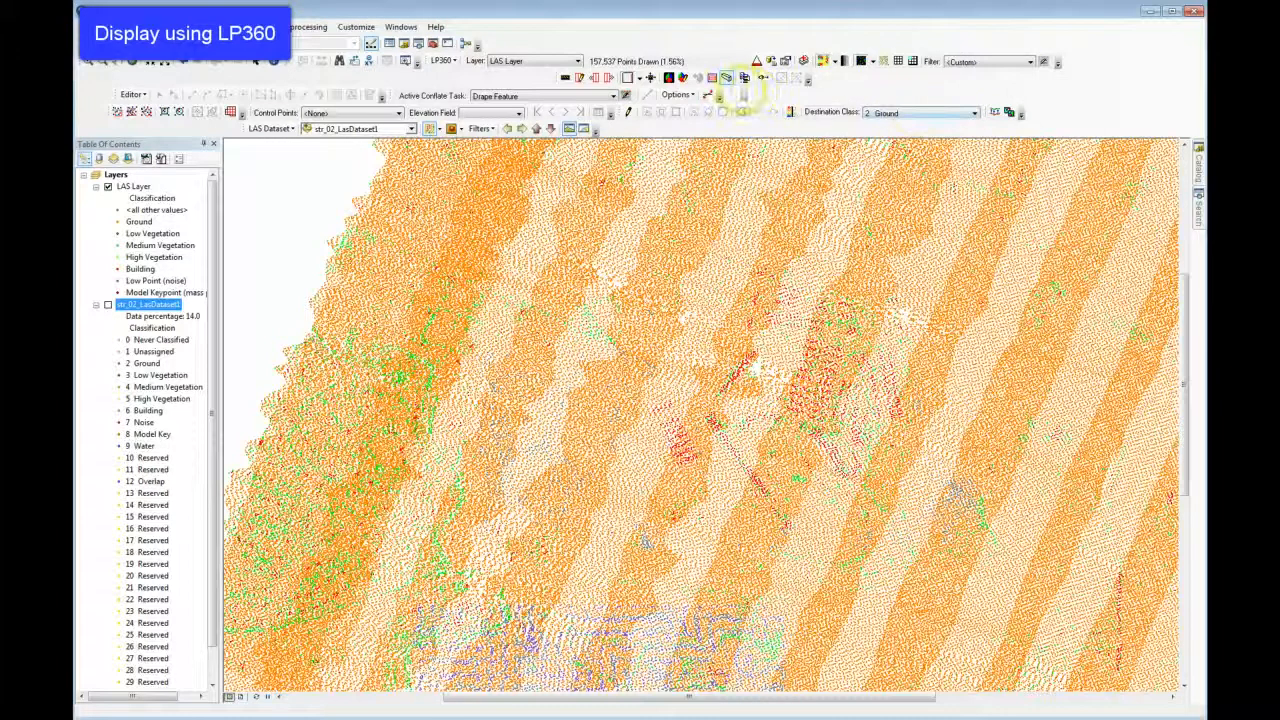
# Cut a narrow east-west LP360 profile across the full width of LAS Layer, and color its points by classification.
pyautogui.click(580, 78)
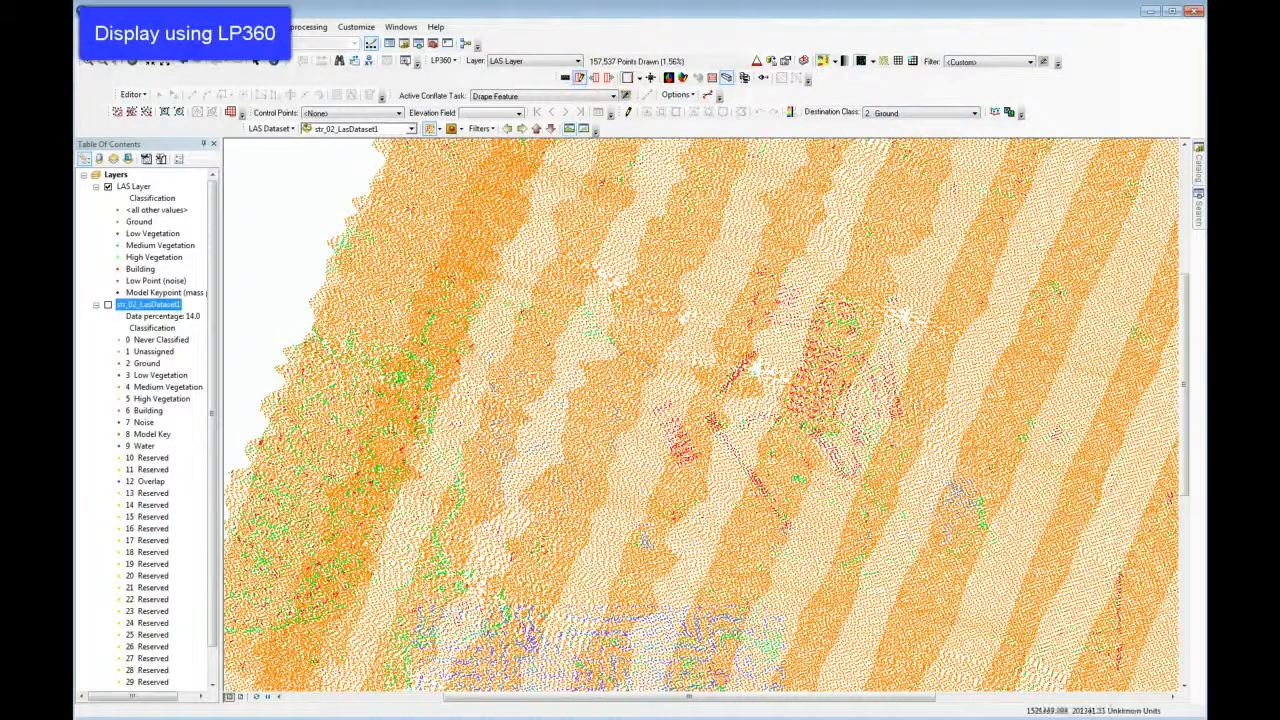
pyautogui.click(1148, 297)
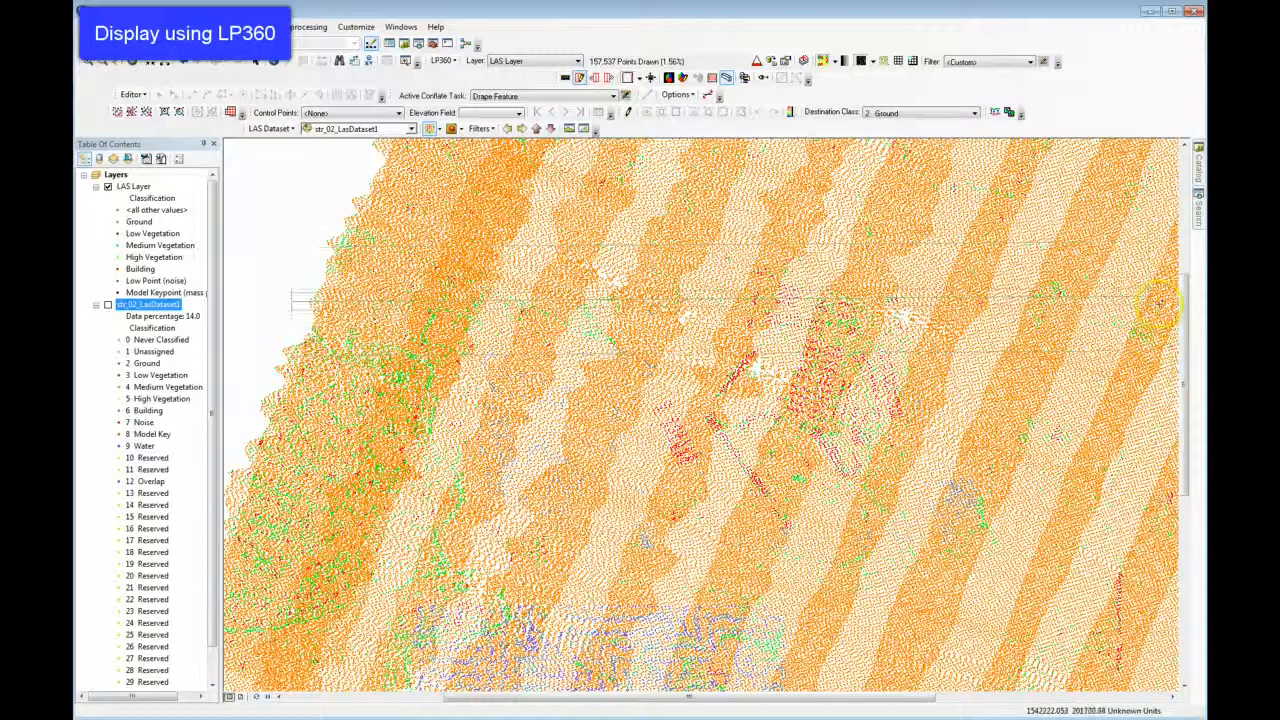
pyautogui.click(1160, 299)
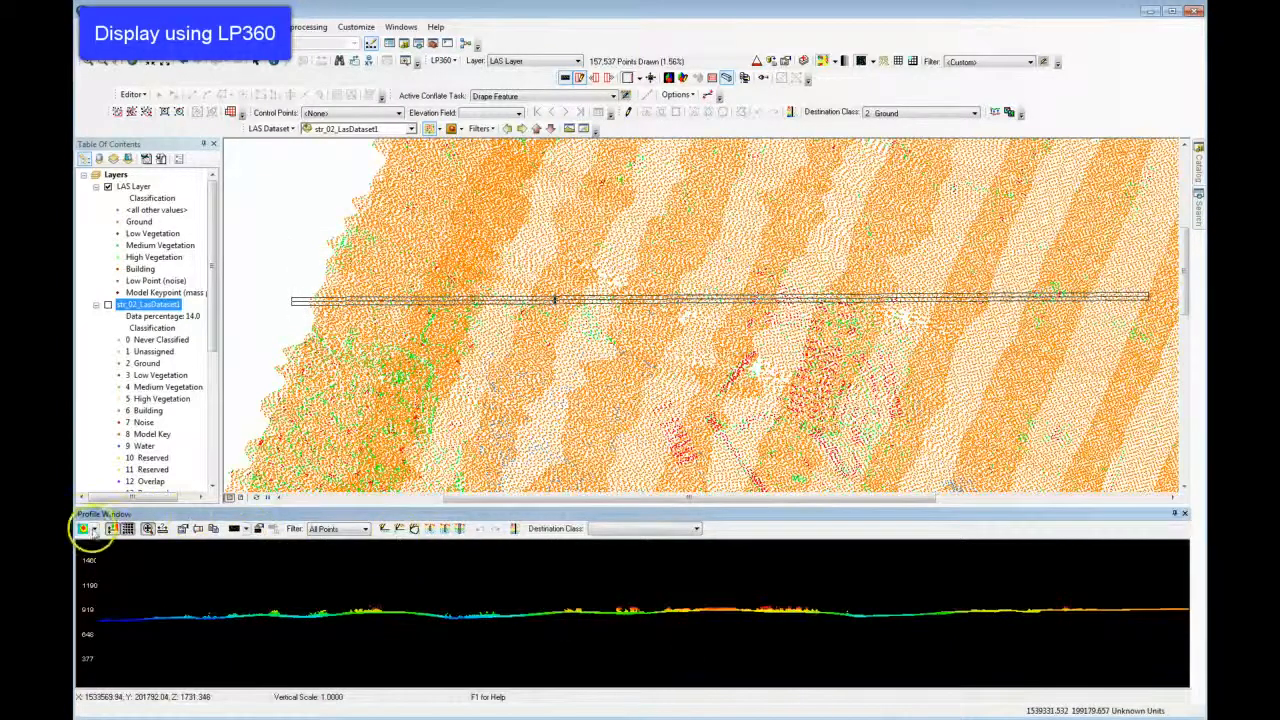
pyautogui.click(94, 530)
pyautogui.click(114, 547)
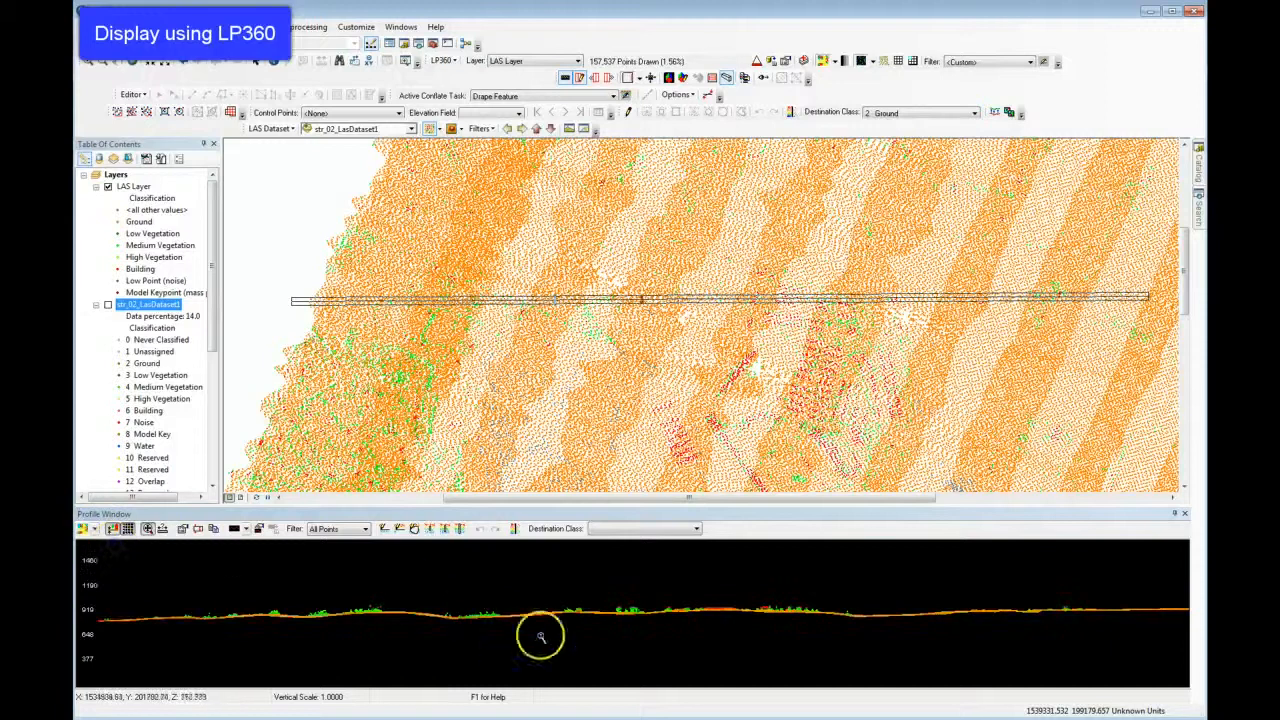
# Step the LP360 profile a few positions north and then south across the building area, examining the classified points along it.
pyautogui.click(540, 637)
pyautogui.press('Up')
pyautogui.press('Up')
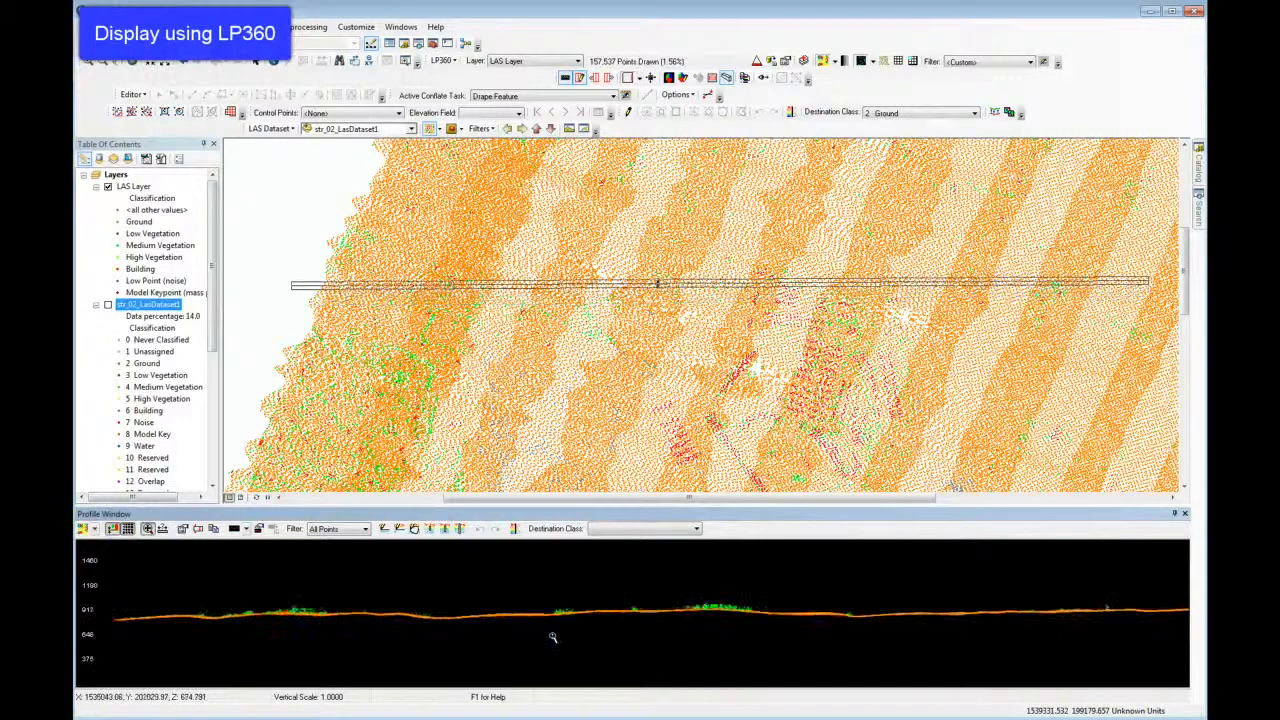
pyautogui.press('Up')
pyautogui.press('Down')
pyautogui.click(559, 636)
pyautogui.press('Down')
pyautogui.press('Down')
pyautogui.press('Down')
pyautogui.press('Down')
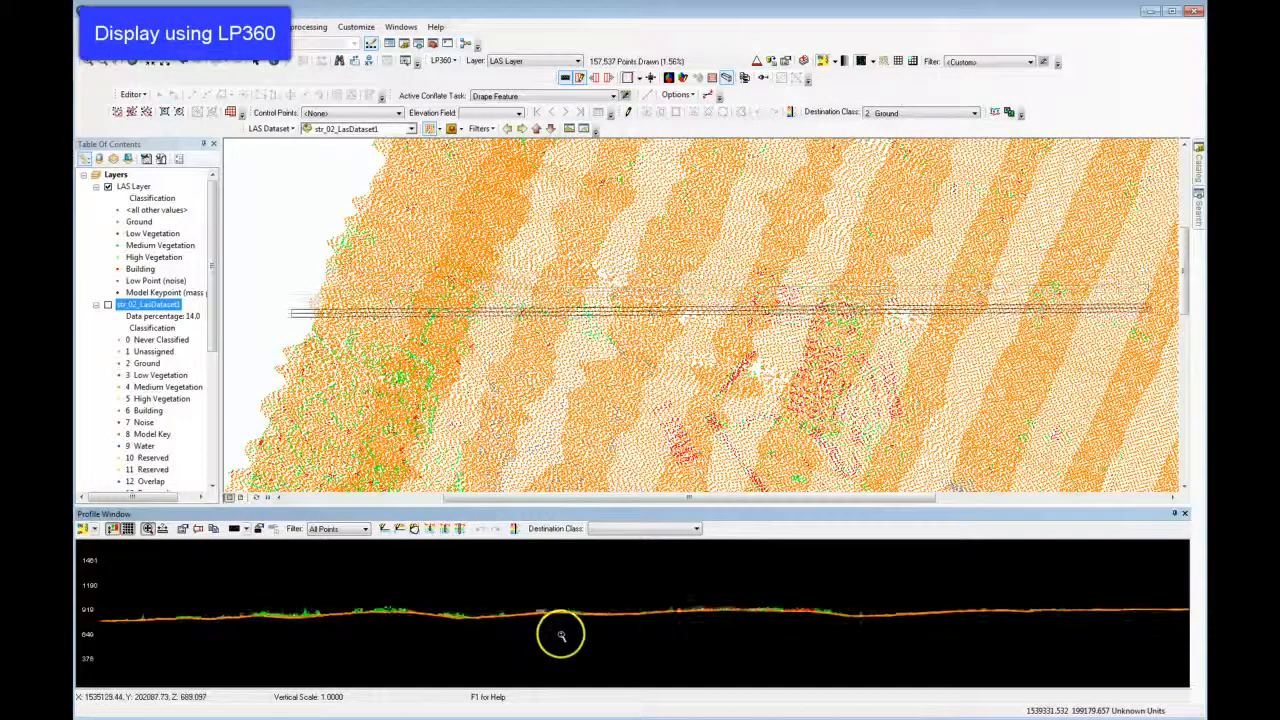
pyautogui.press('Down')
pyautogui.press('Down')
pyautogui.press('Down')
pyautogui.press('Down')
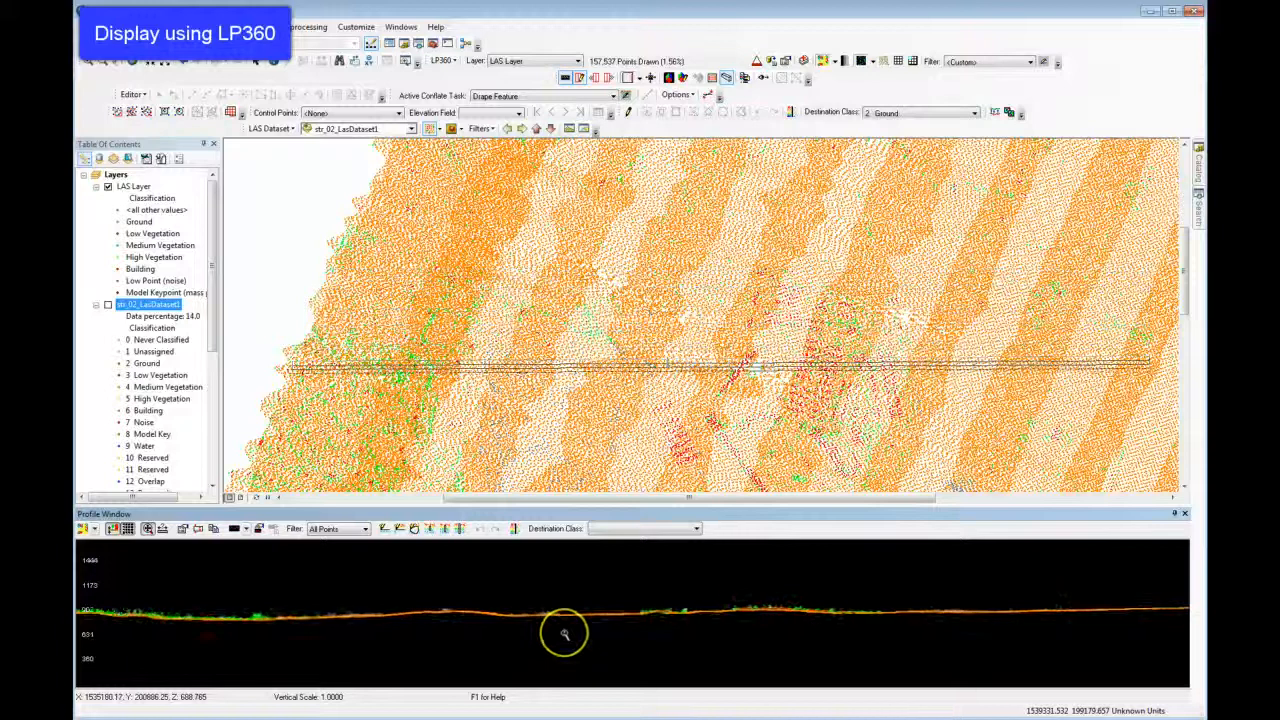
pyautogui.press('Down')
pyautogui.press('Down')
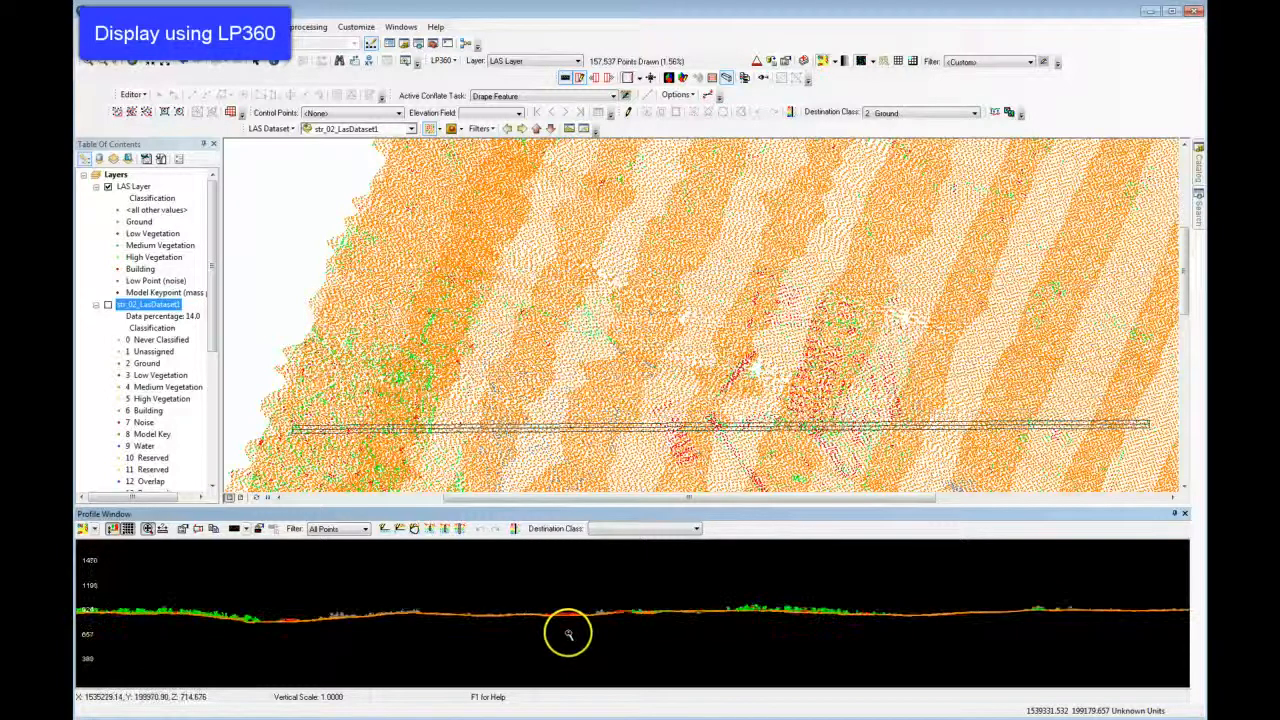
# Step the LP360 profile further north past the buildings and back south, examining the classified ground, vegetation and building points.
pyautogui.press('Up')
pyautogui.press('Up')
pyautogui.press('Up')
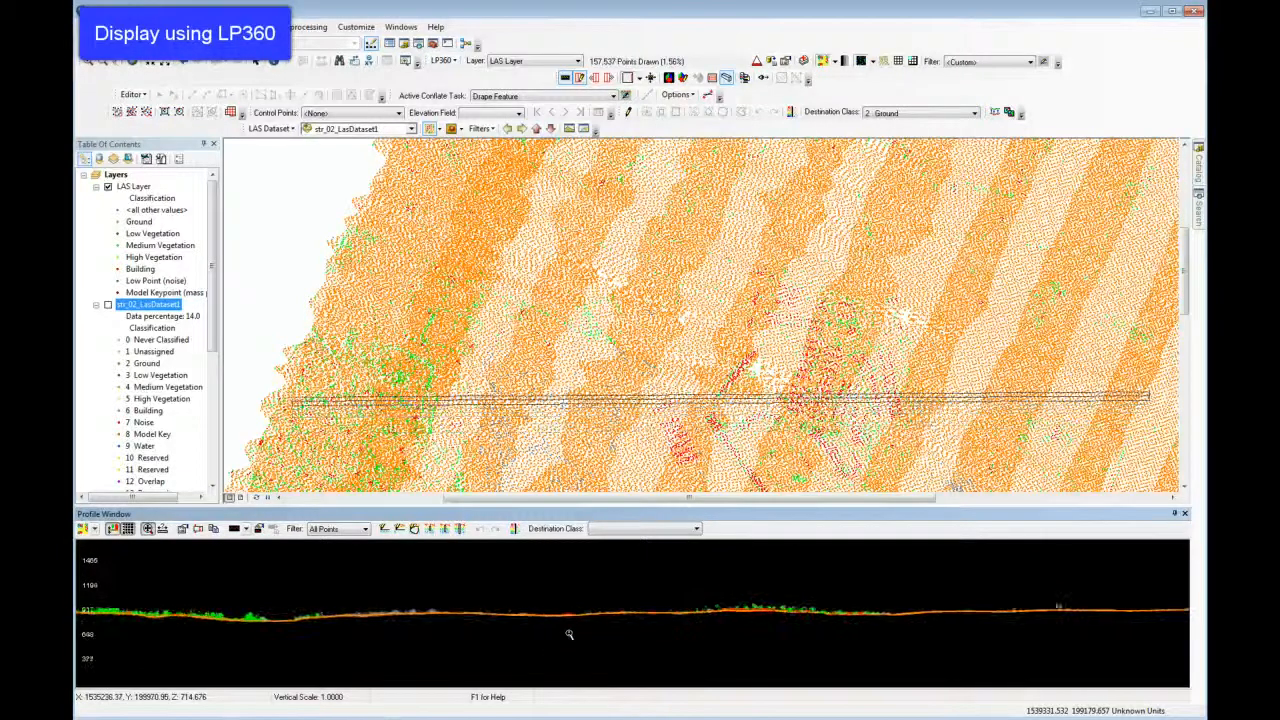
pyautogui.press('Up')
pyautogui.press('Up')
pyautogui.press('Up')
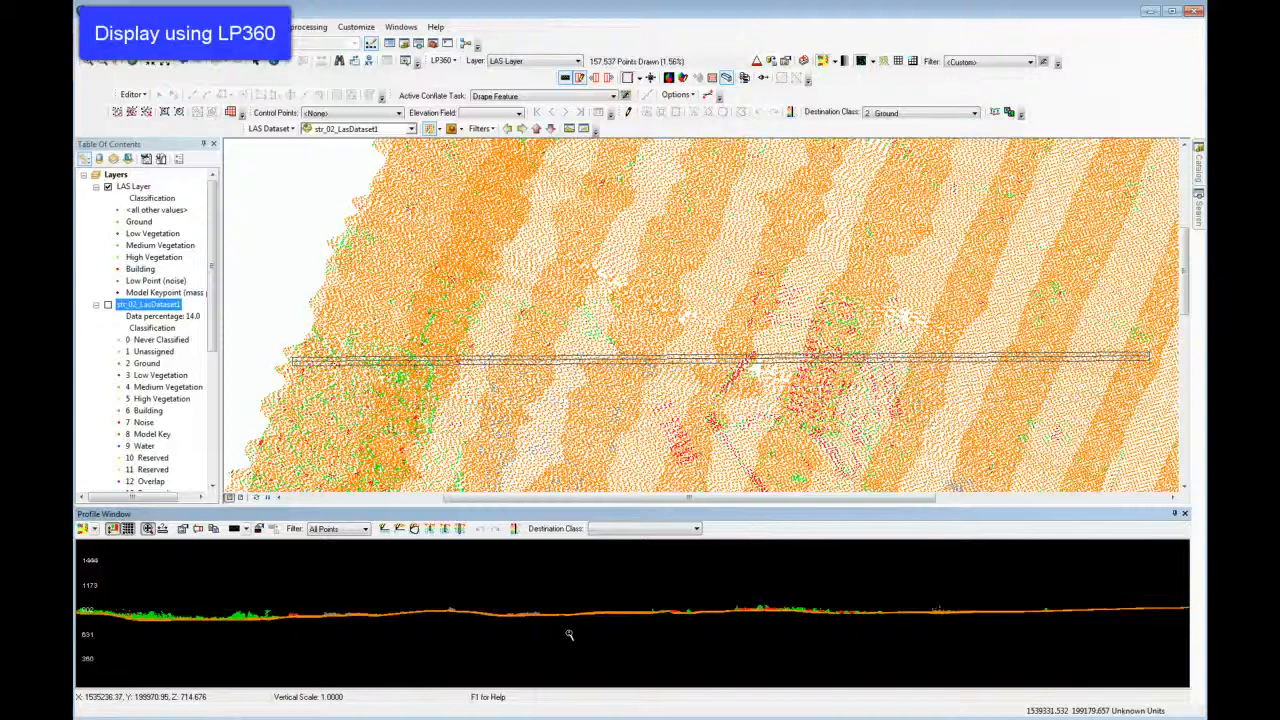
pyautogui.press('Down')
pyautogui.press('Down')
pyautogui.press('Down')
pyautogui.click(565, 626)
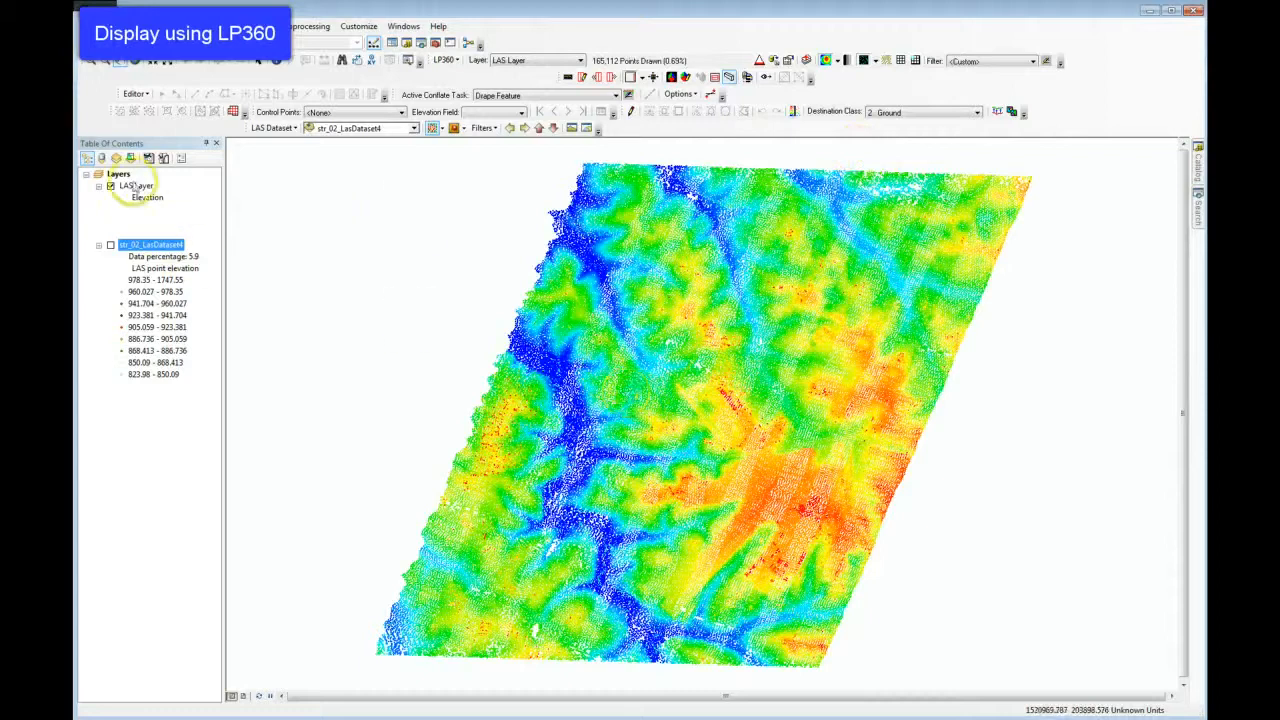
# Define an LP360 3D window extent from LAS Layer's northwest corner to its east-central area, and inspect the points in 3D.
pyautogui.click(686, 78)
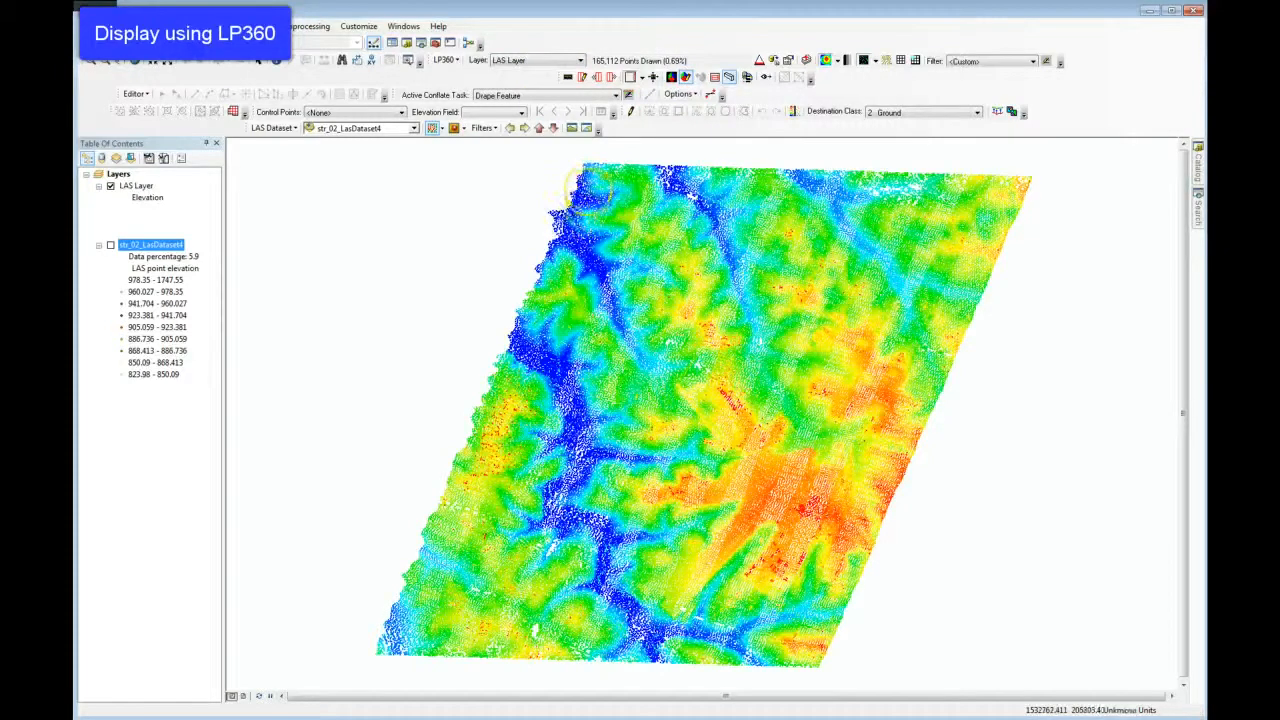
pyautogui.moveTo(588, 188); pyautogui.dragTo(869, 478)
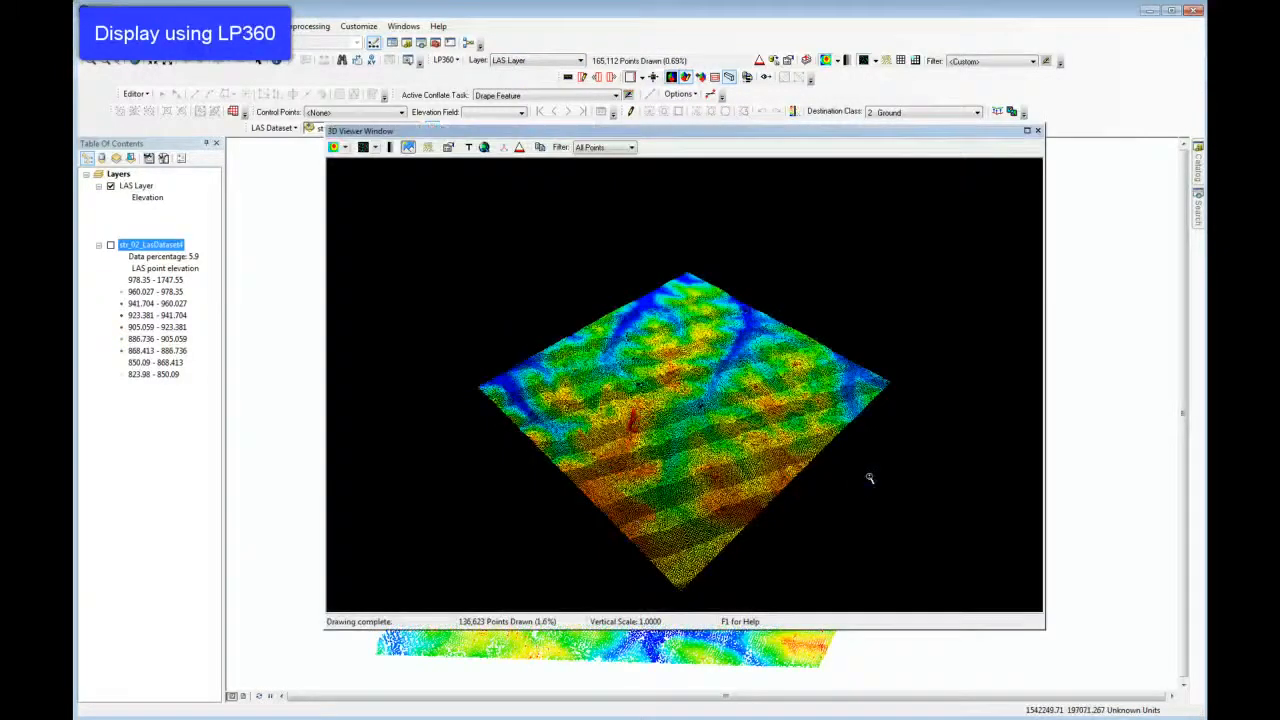
pyautogui.moveTo(739, 445); pyautogui.dragTo(731, 518)
pyautogui.scroll(3, 740, 528)
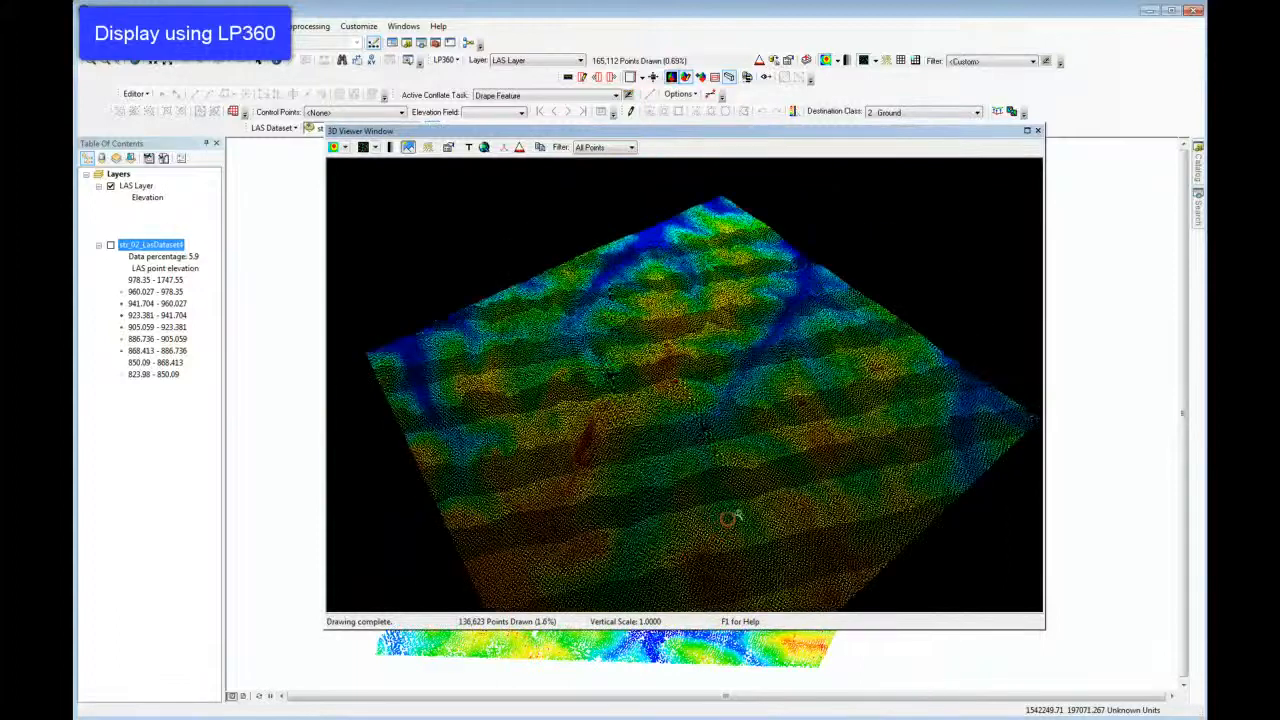
# Color the 3D viewer points by classification and display them as a TIN surface.
pyautogui.click(345, 148)
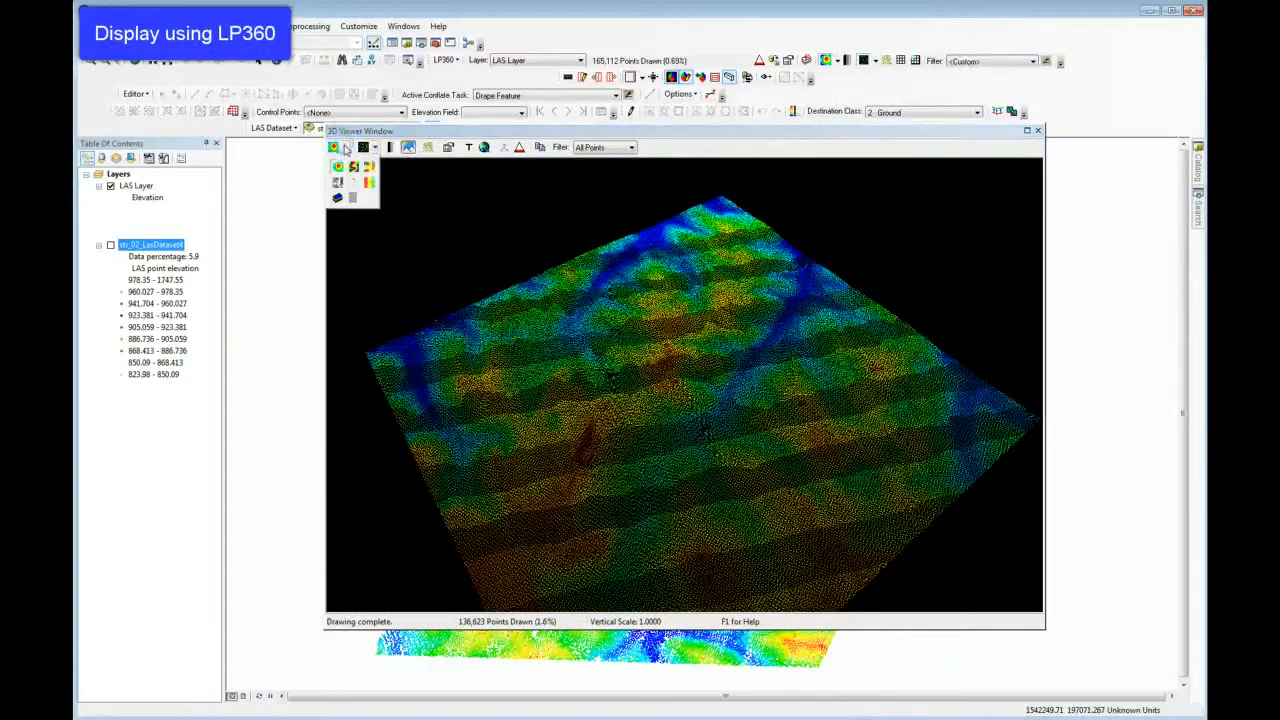
pyautogui.click(369, 182)
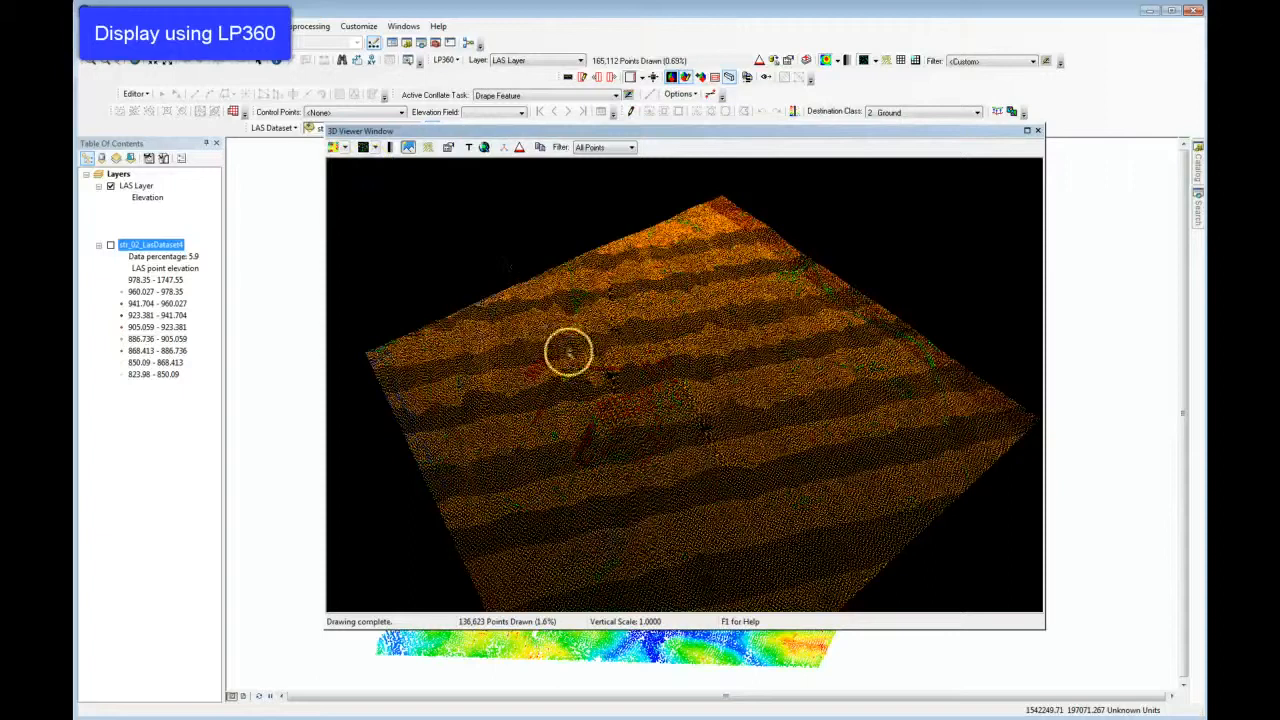
pyautogui.click(373, 147)
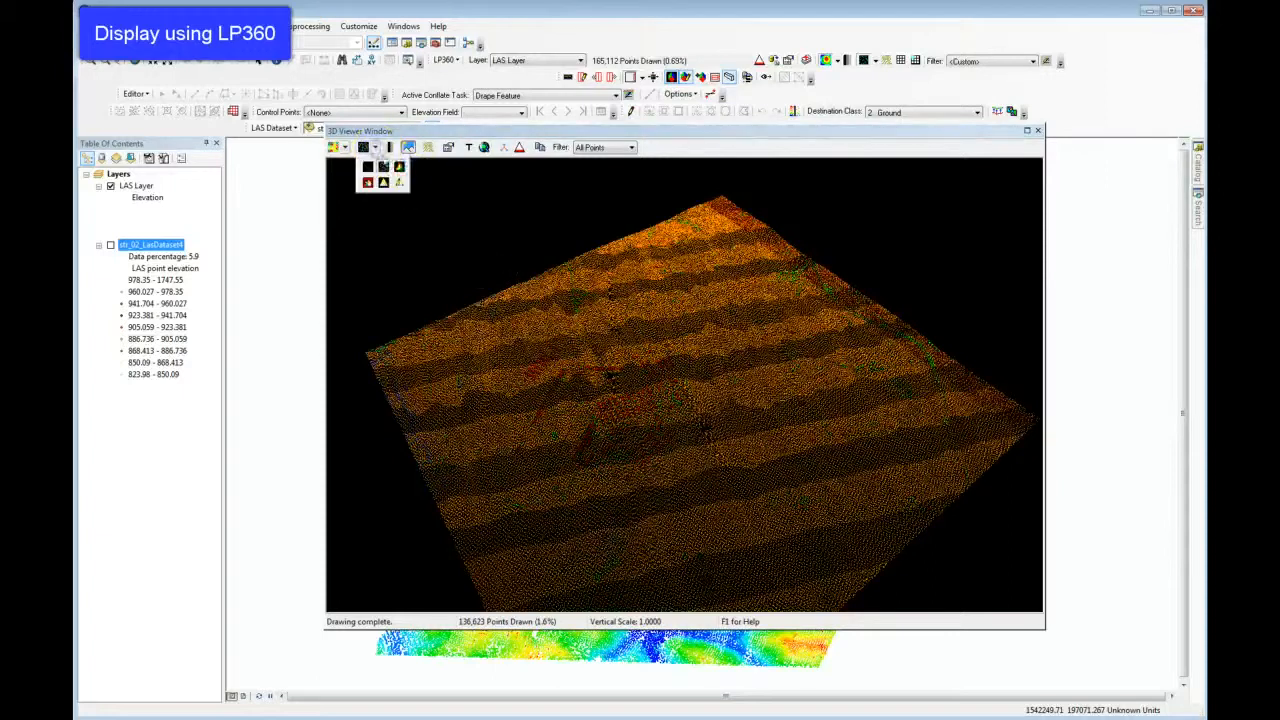
pyautogui.click(400, 174)
pyautogui.moveTo(423, 257)
pyautogui.mouseDown()
pyautogui.moveTo(609, 402)
pyautogui.moveTo(627, 455)
pyautogui.mouseUp()
pyautogui.scroll(-4, 628, 455)
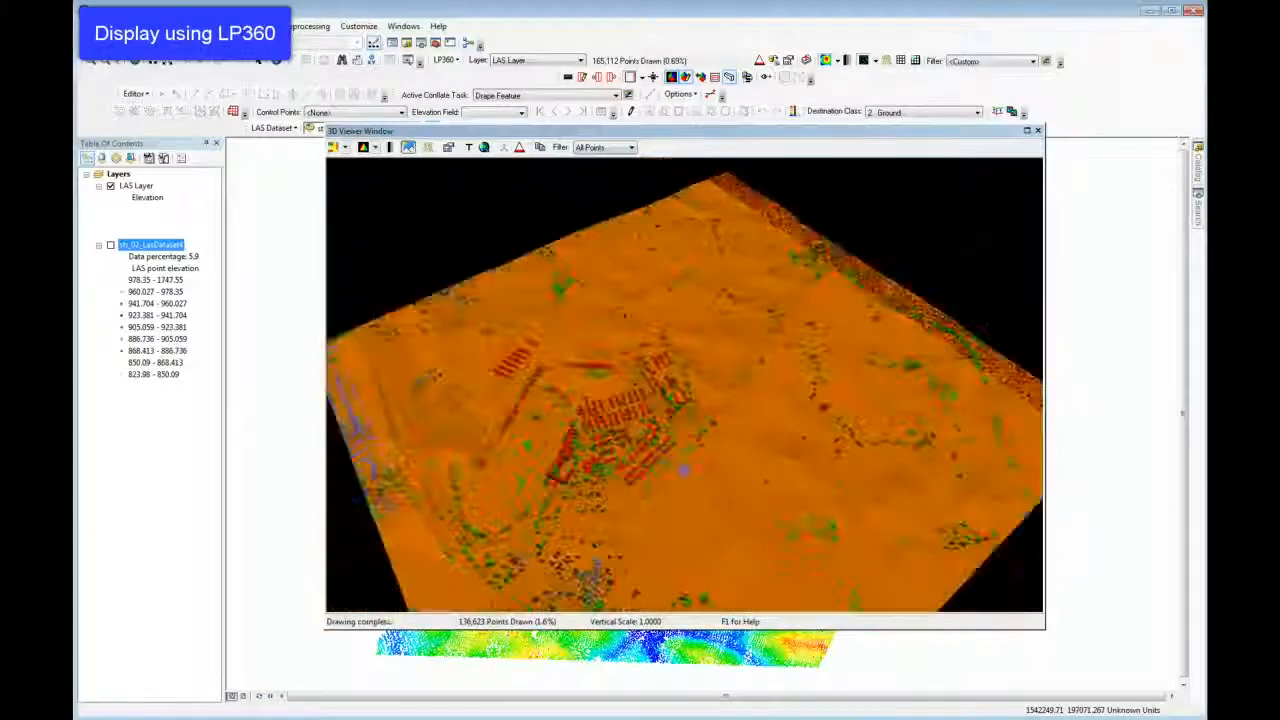
# Examine the classified 3D surface around the buildings from near and far, and close the 3D viewer.
pyautogui.scroll(3, 718, 462)
pyautogui.moveTo(718, 470)
pyautogui.mouseDown()
pyautogui.moveTo(718, 449)
pyautogui.moveTo(667, 461)
pyautogui.mouseUp()
pyautogui.scroll(3, 667, 461)
pyautogui.scroll(-3, 666, 462)
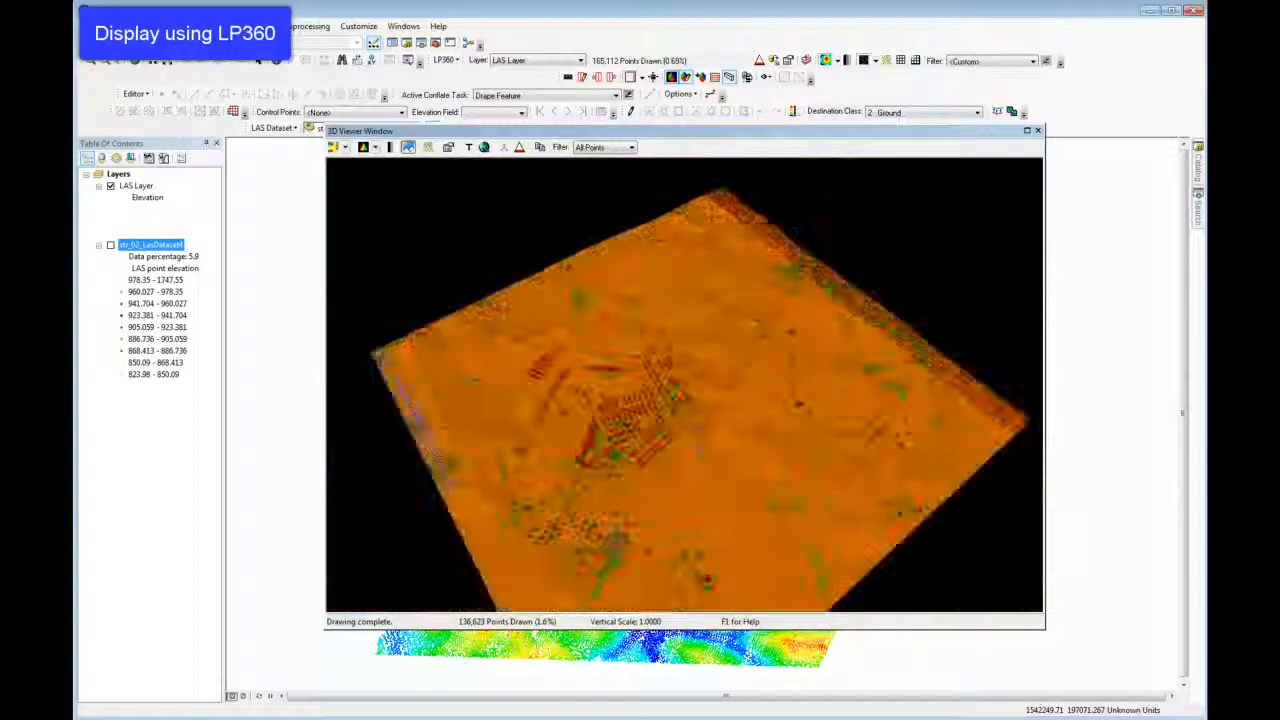
pyautogui.scroll(3, 717, 469)
pyautogui.scroll(-5, 713, 498)
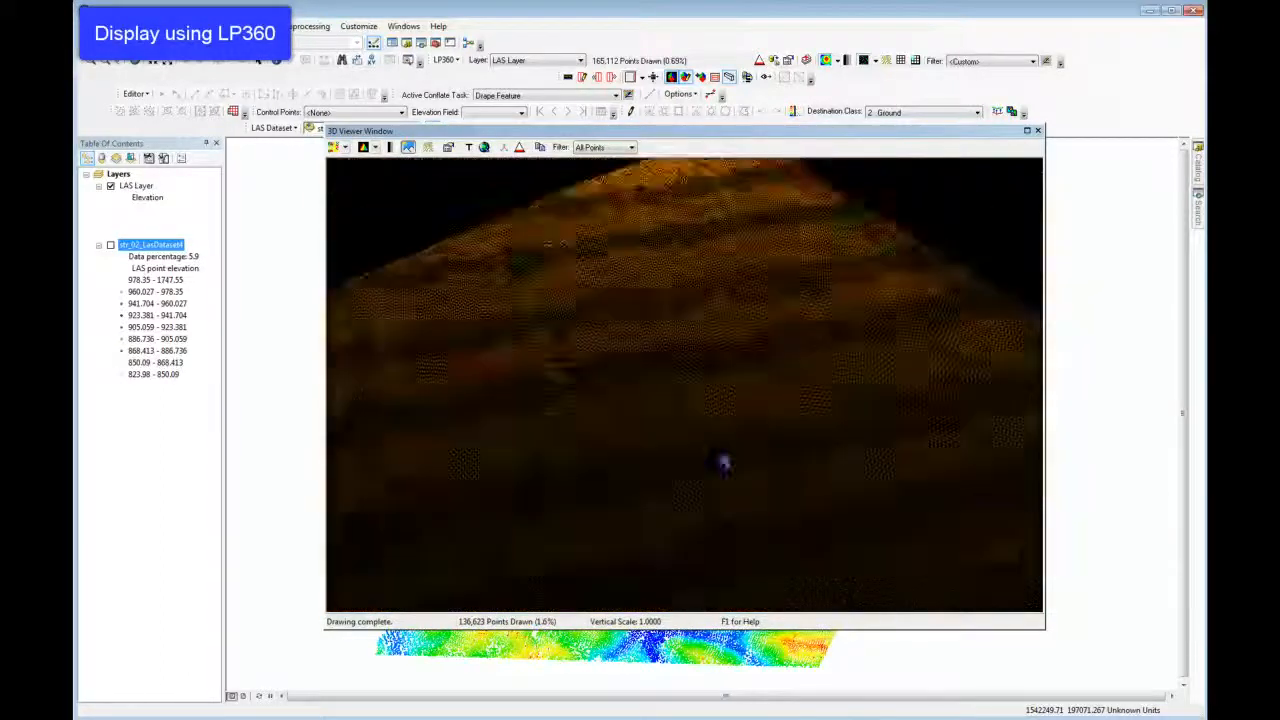
pyautogui.click(1038, 133)
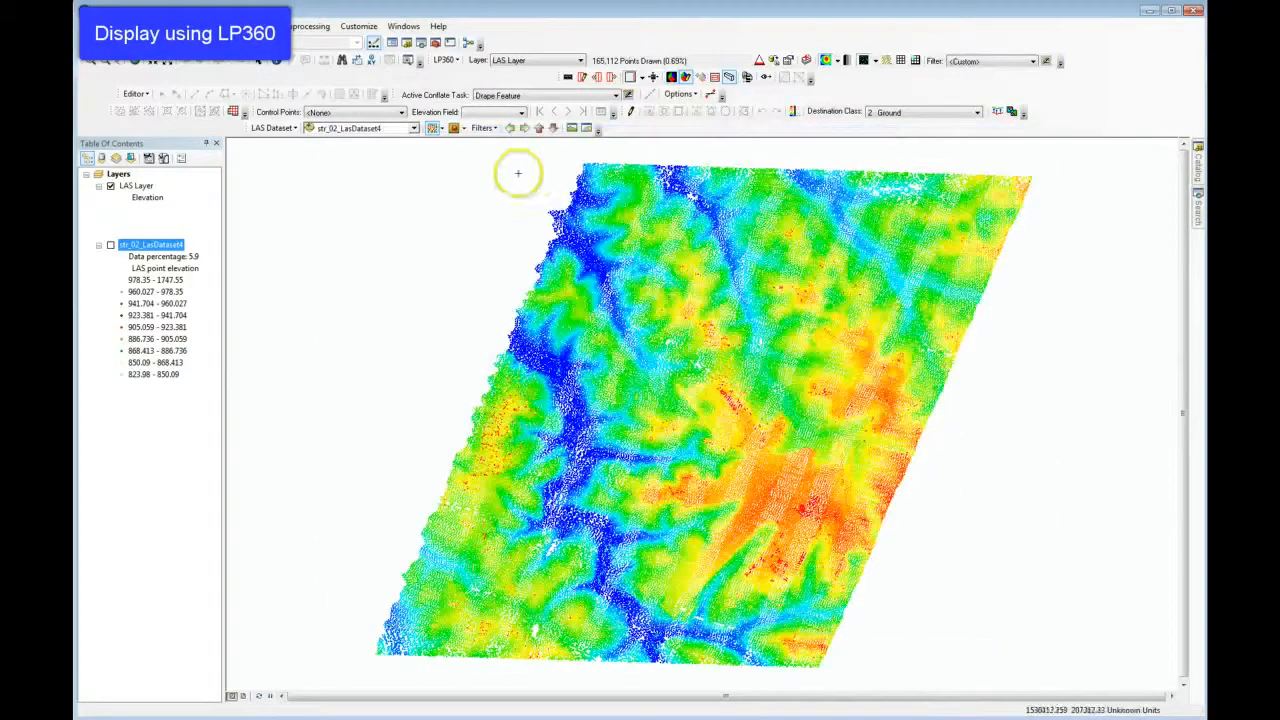
# Define a 3D window extent enclosing all of LAS Layer, and inspect the classified surface from several angles.
pyautogui.moveTo(328, 147); pyautogui.dragTo(1041, 687)
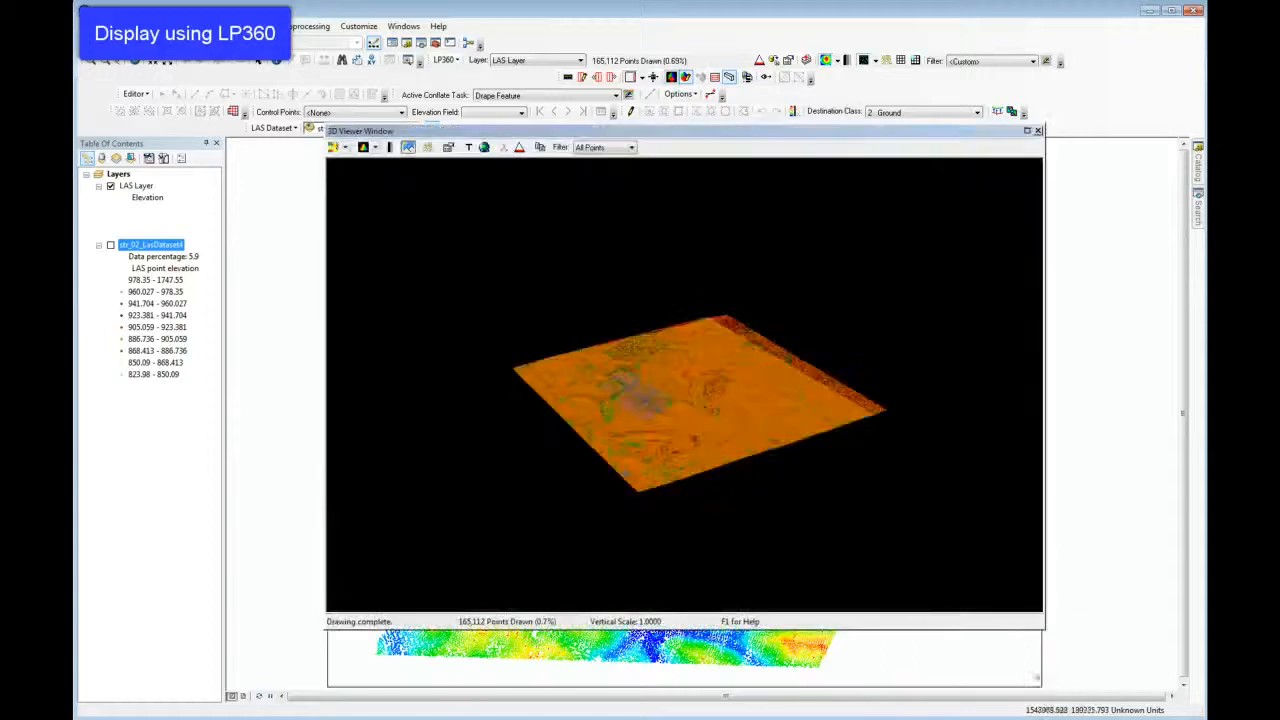
pyautogui.scroll(5, 695, 462)
pyautogui.moveTo(695, 463); pyautogui.dragTo(695, 380)
pyautogui.moveTo(697, 435); pyautogui.dragTo(735, 510)
# Examine the full-extent 3D surface at close and distant ranges, and close the 3D viewer.
pyautogui.scroll(-5, 737, 430)
pyautogui.scroll(5, 735, 451)
pyautogui.scroll(-7, 750, 420)
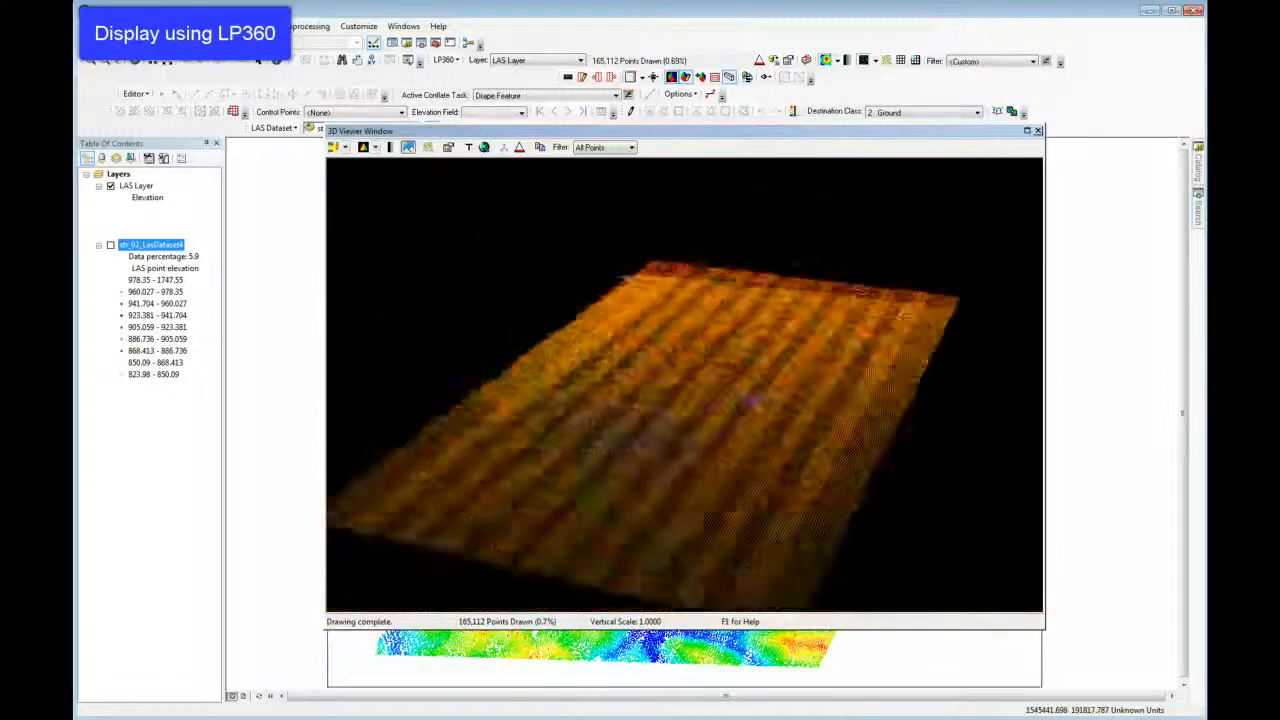
pyautogui.moveTo(747, 449)
pyautogui.mouseDown()
pyautogui.moveTo(690, 446)
pyautogui.moveTo(743, 437)
pyautogui.mouseUp()
pyautogui.scroll(5, 738, 430)
pyautogui.scroll(-6, 738, 424)
pyautogui.scroll(3, 742, 441)
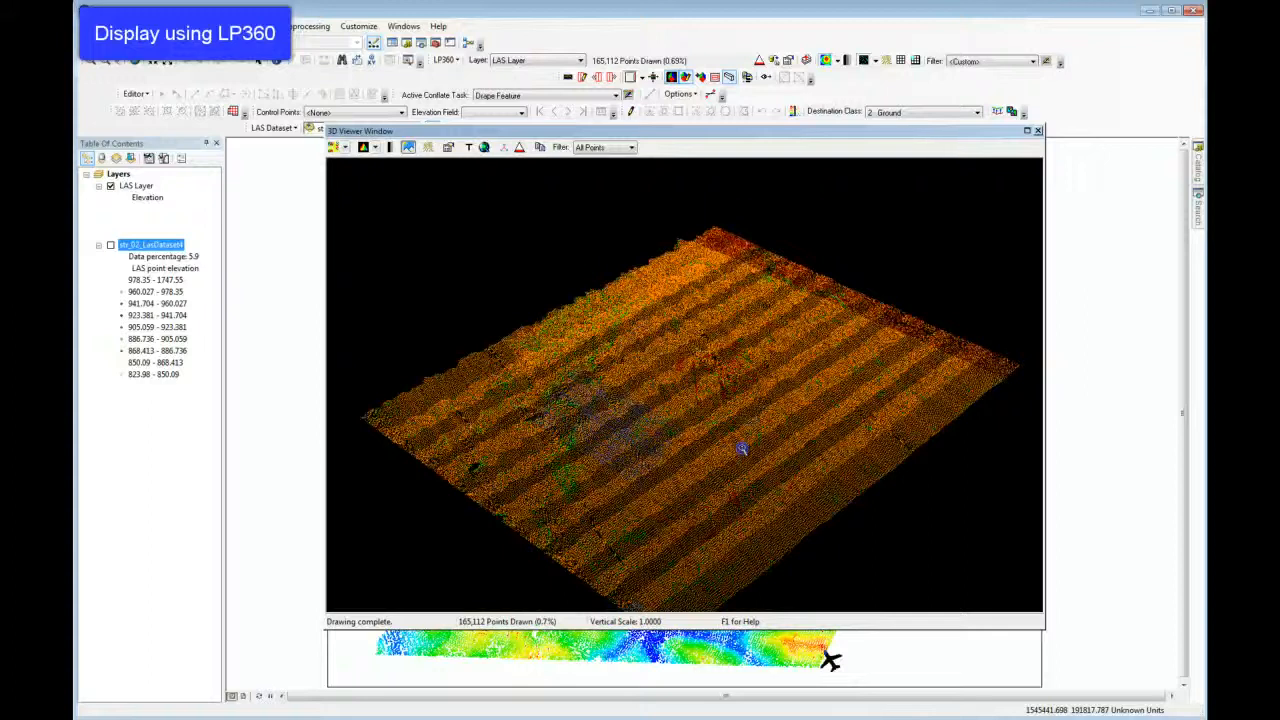
pyautogui.scroll(-4, 743, 442)
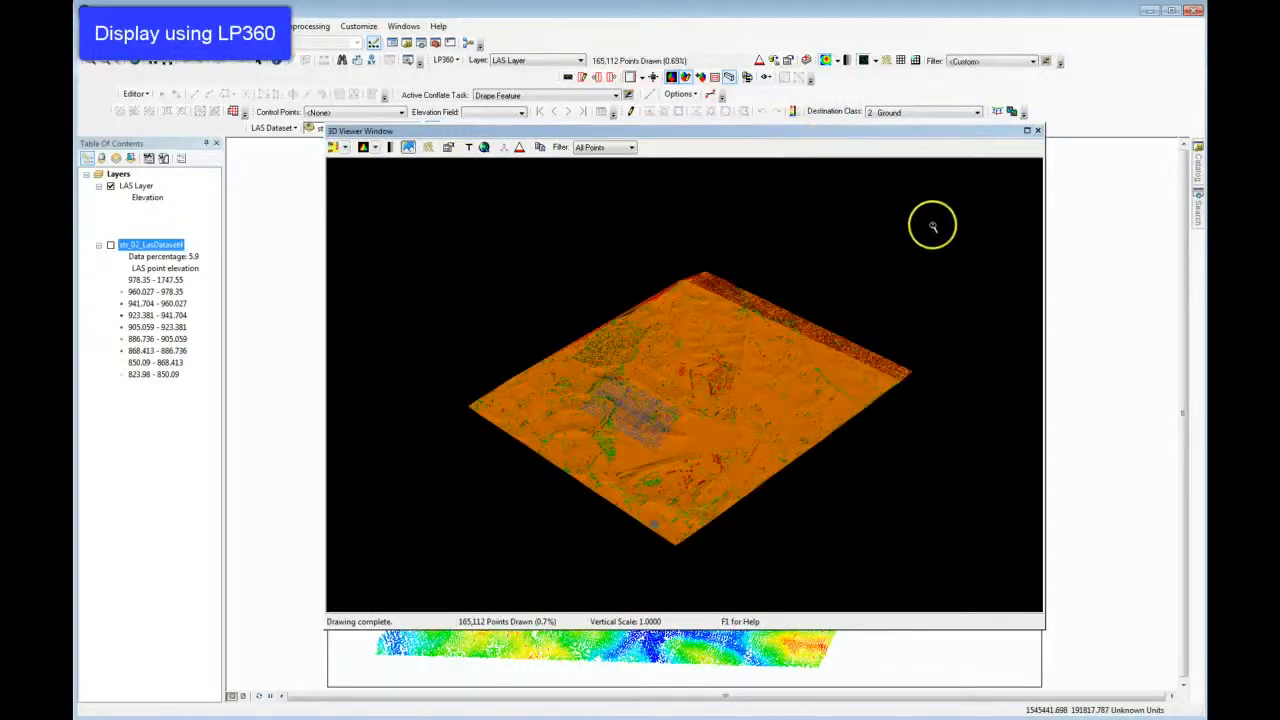
pyautogui.click(1038, 131)
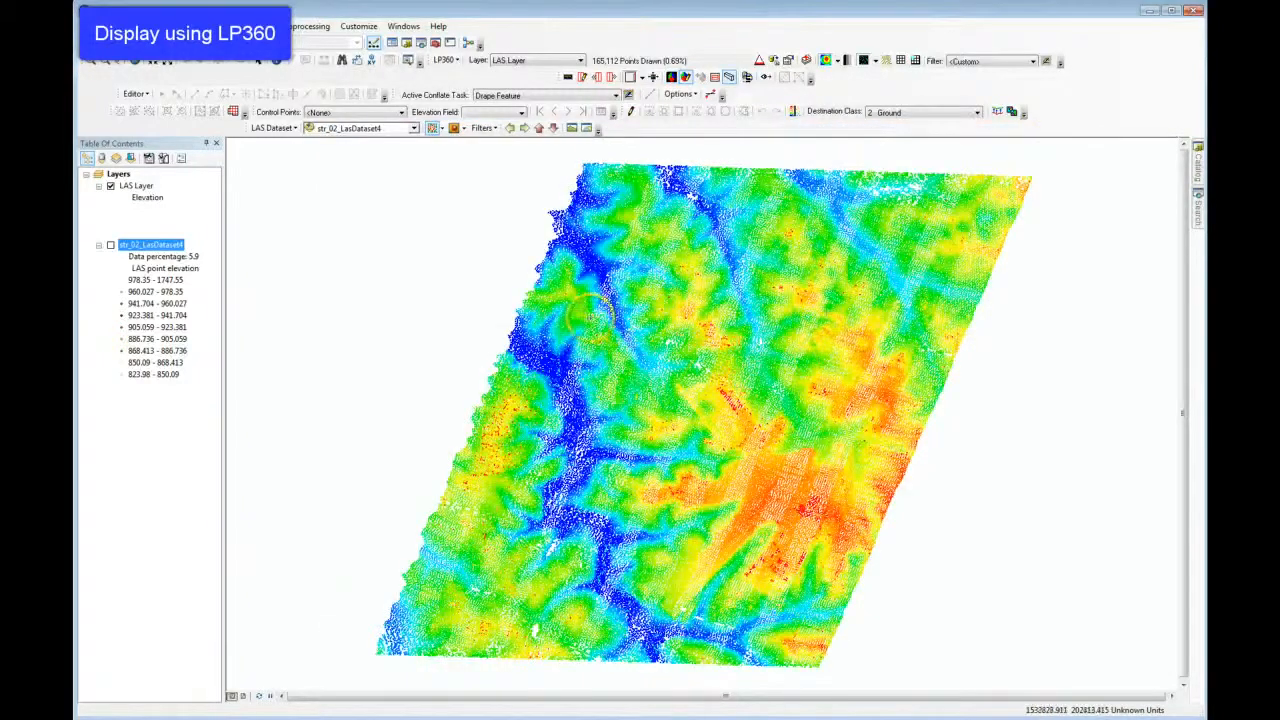
# Display str_02_LasDataset4 in the map instead of LAS Layer.
pyautogui.click(110, 187)
pyautogui.click(110, 245)
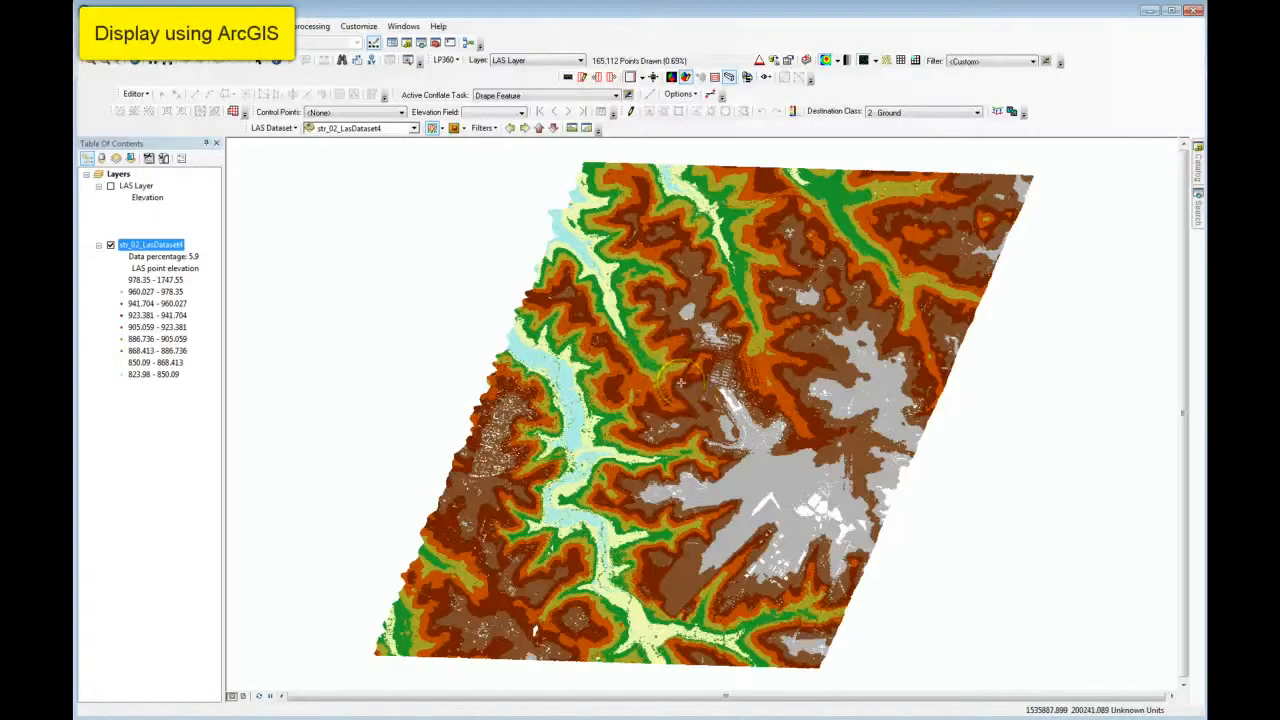
pyautogui.scroll(1, 680, 382)
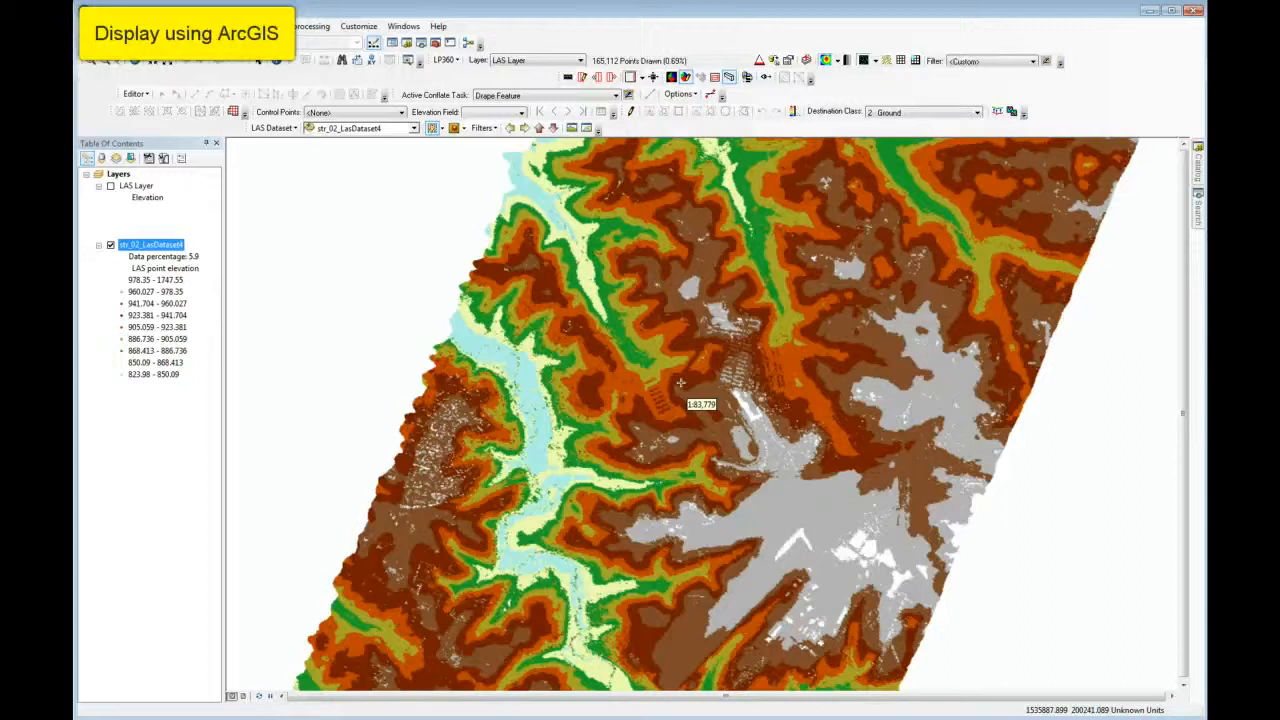
pyautogui.scroll(2, 680, 382)
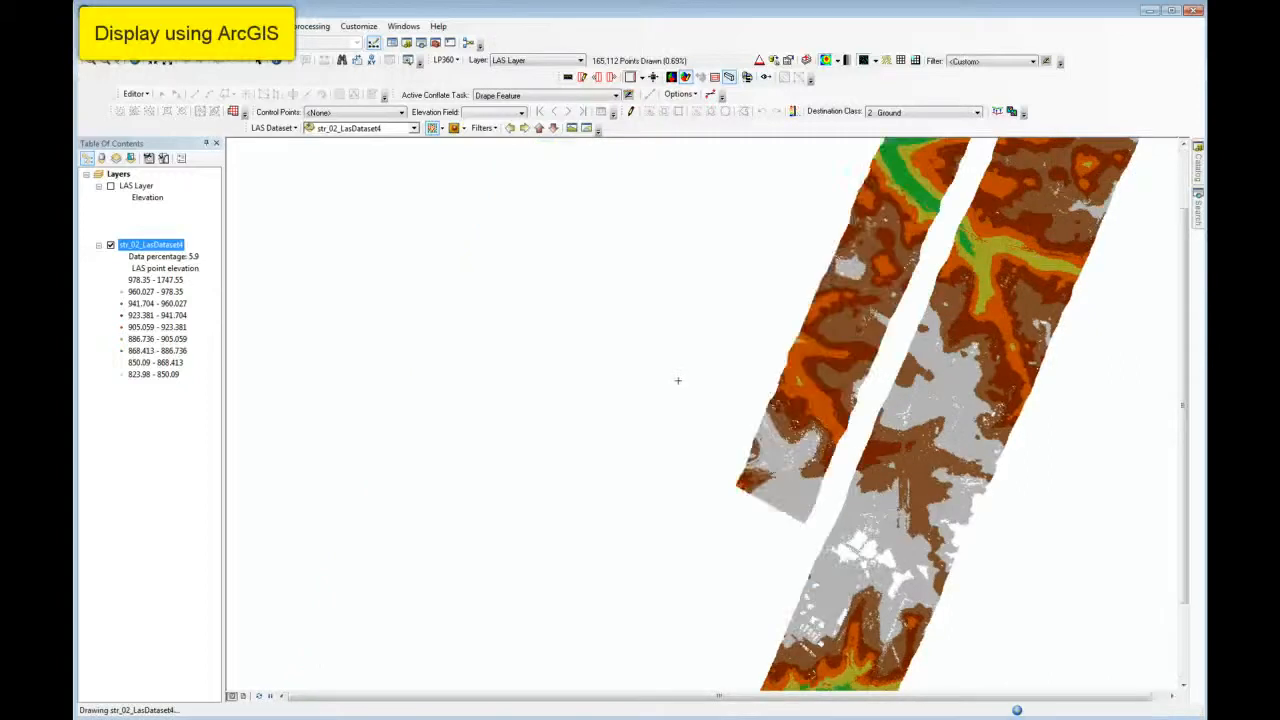
pyautogui.click(676, 372)
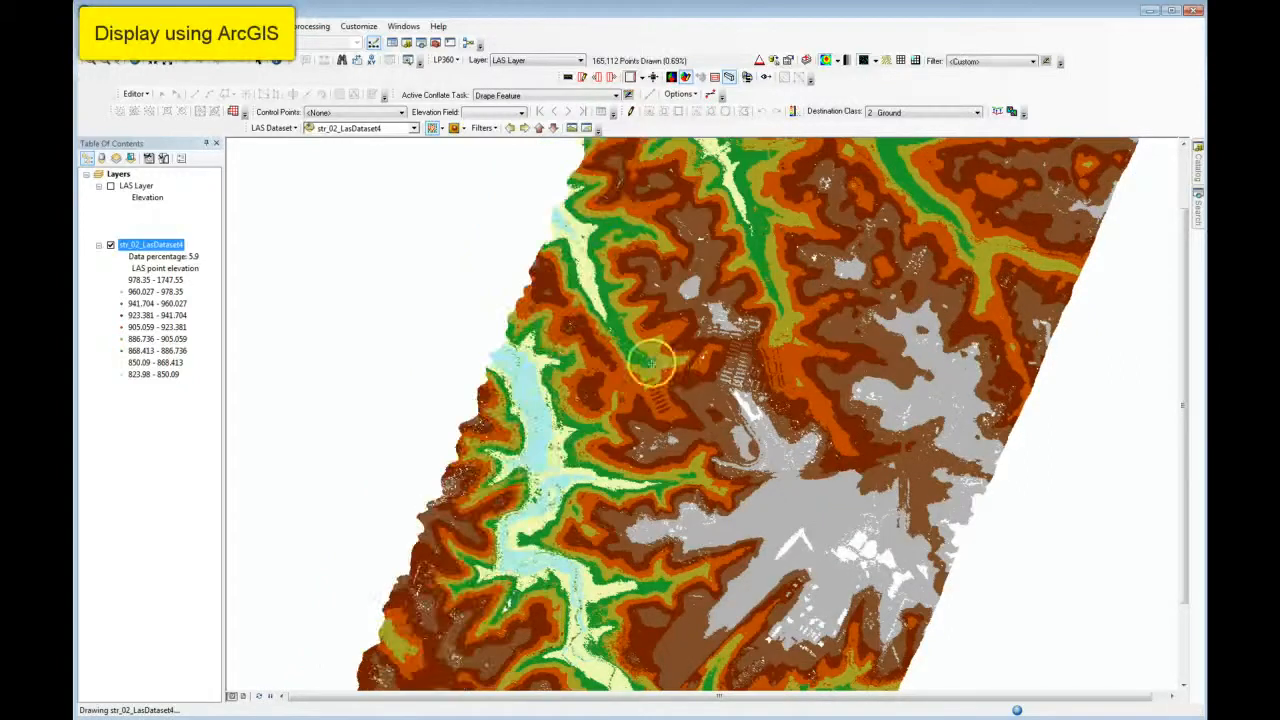
# Open a LAS Dataset 3D View of str_02_LasDataset4 for the central valley and building area.
pyautogui.scroll(1, 651, 363)
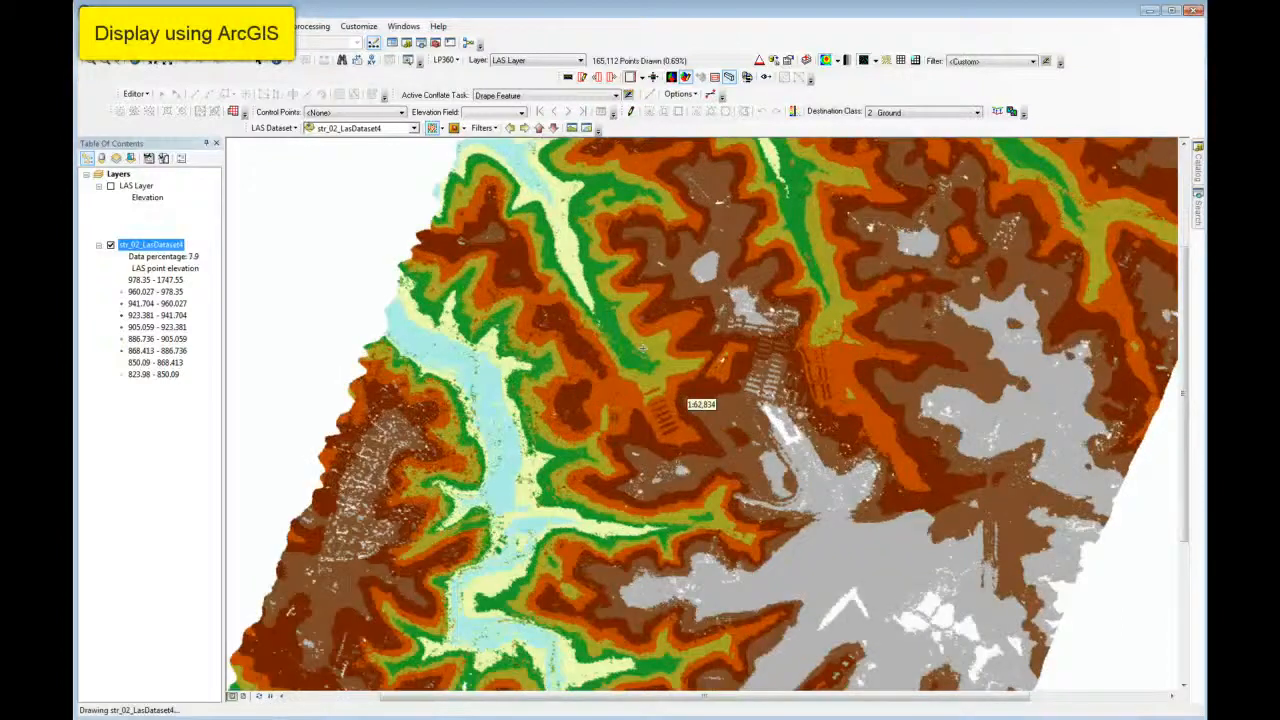
pyautogui.scroll(2, 643, 348)
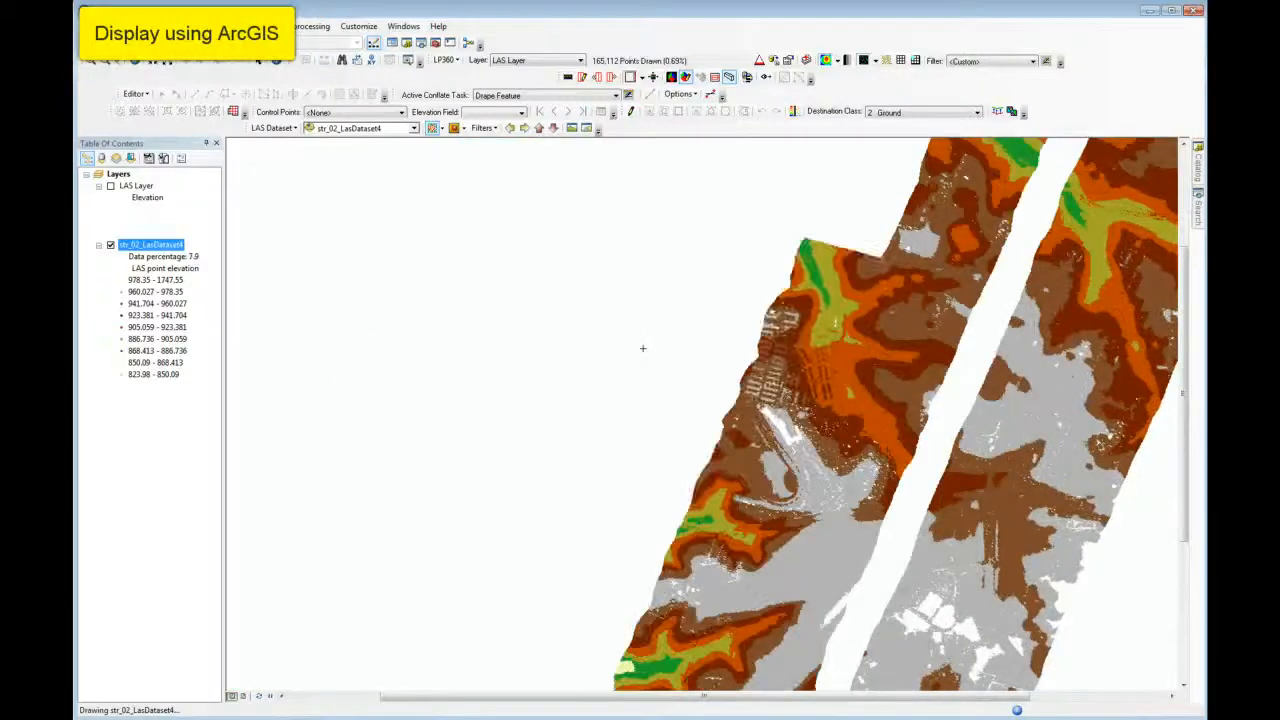
pyautogui.click(970, 330)
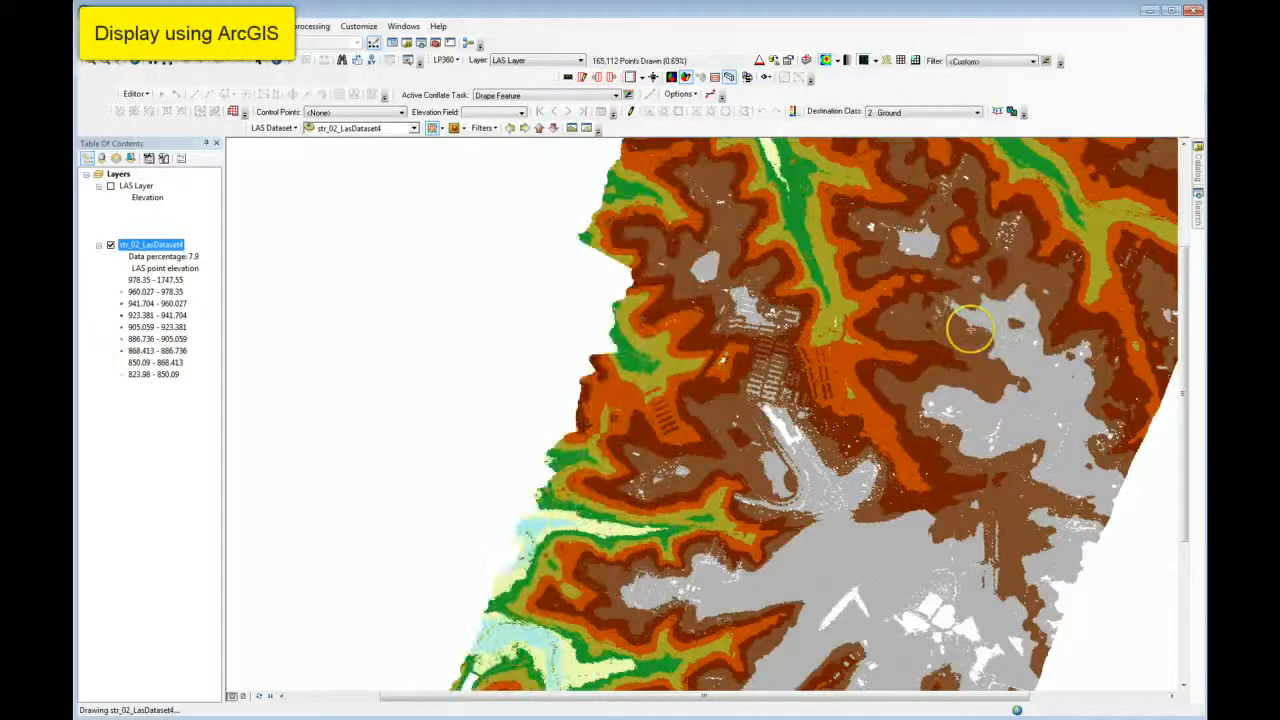
pyautogui.click(657, 426)
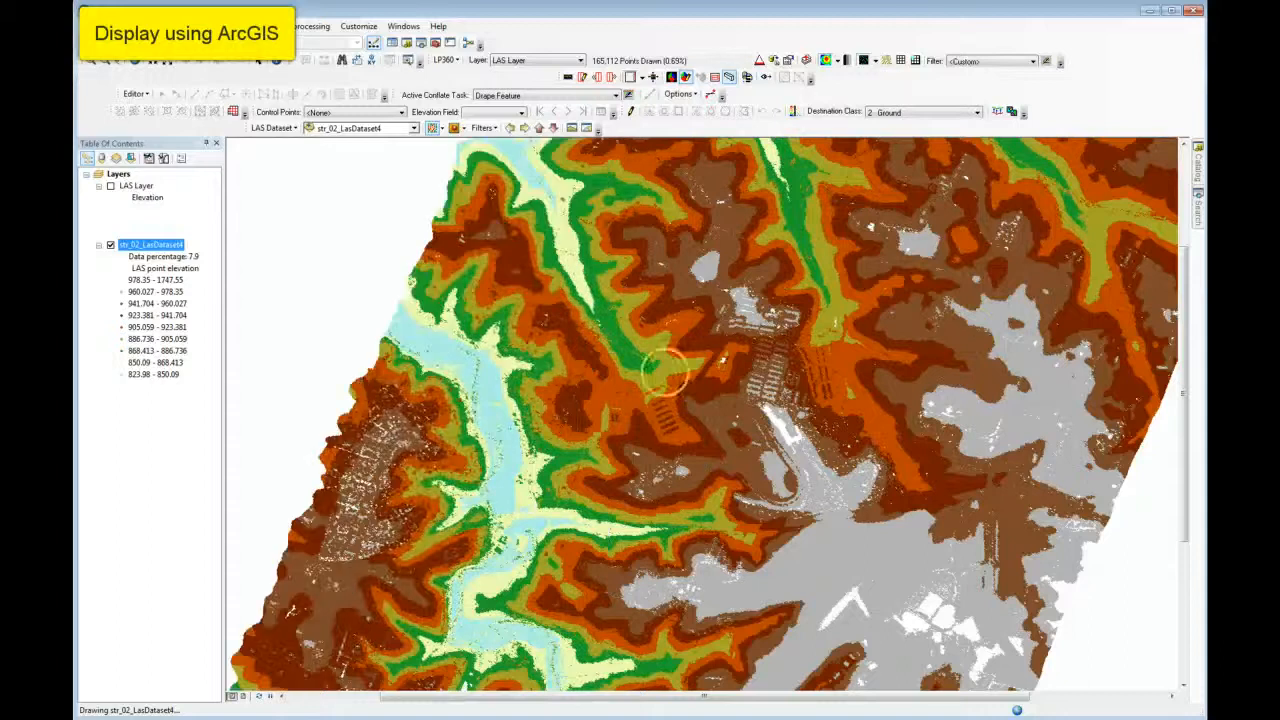
pyautogui.click(614, 378)
pyautogui.click(834, 400)
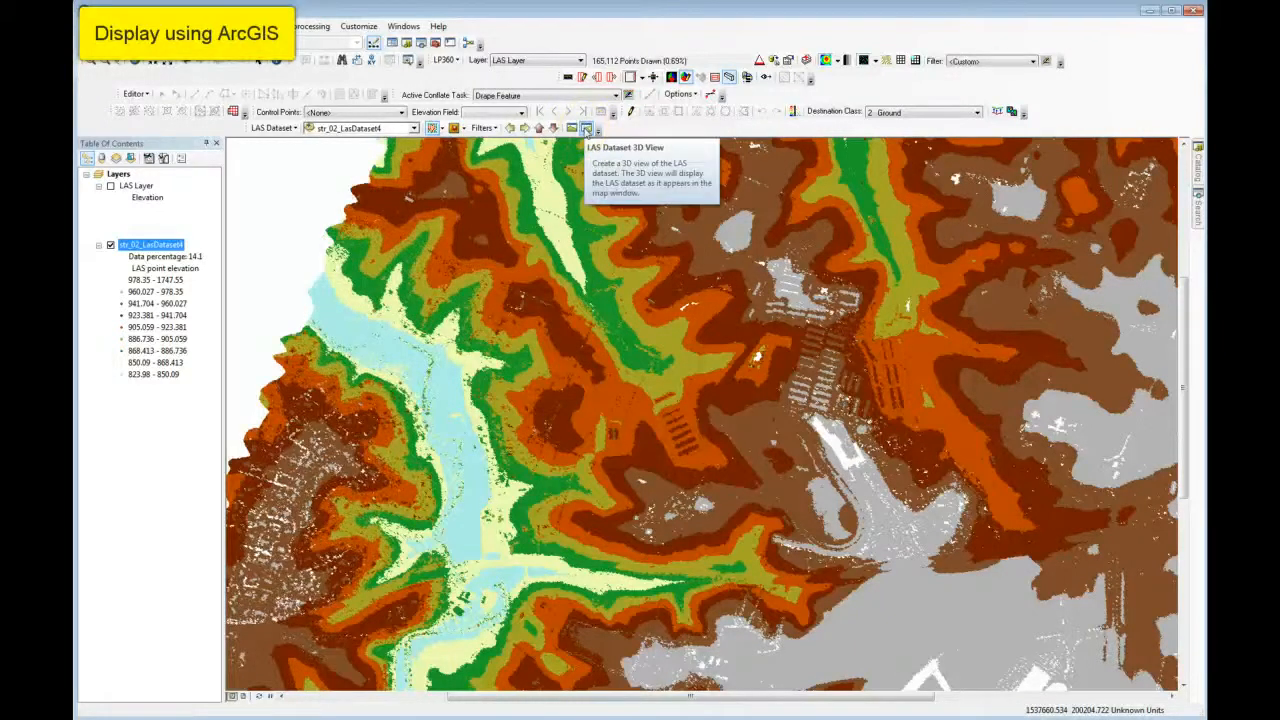
pyautogui.click(586, 128)
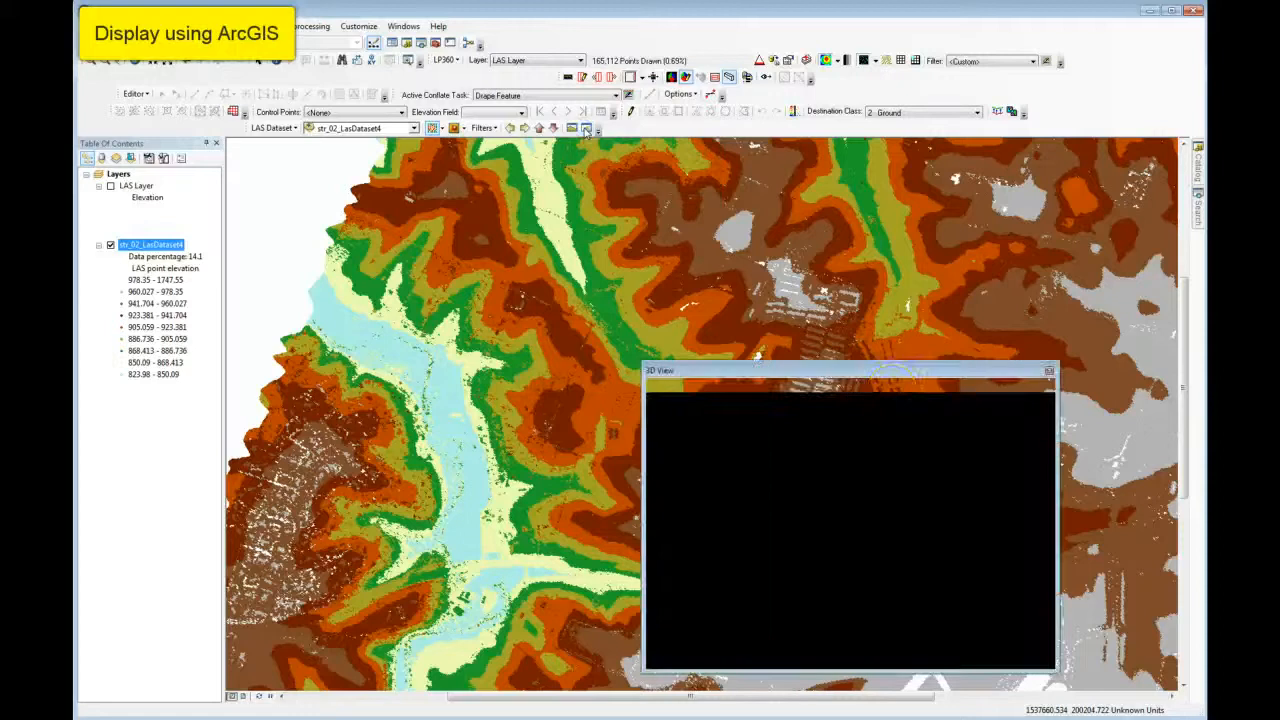